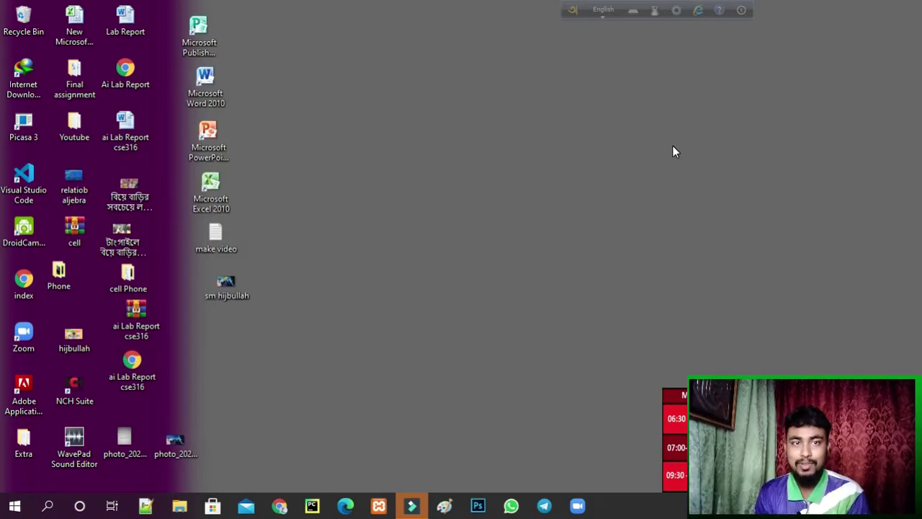
# Launch Word 2010 with a blank document and dismiss the activation prompt.
pyautogui.doubleClick(205, 80)
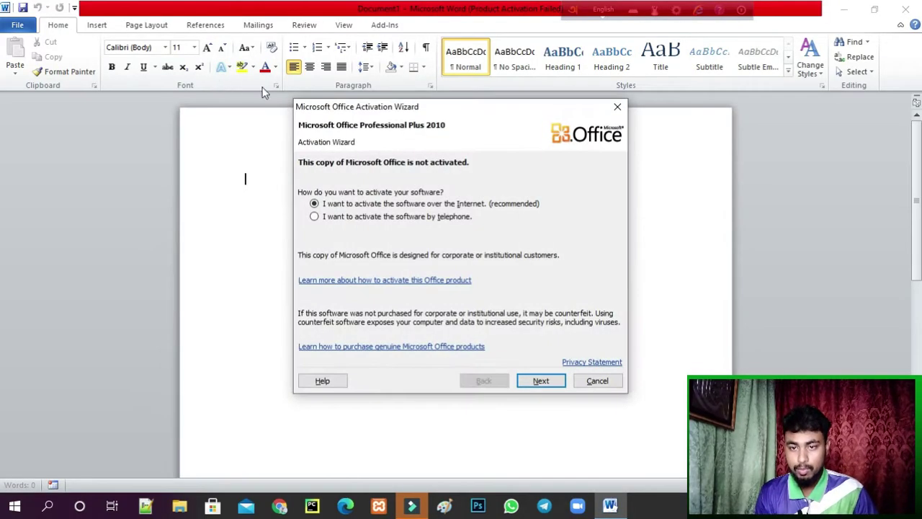
pyautogui.click(612, 103)
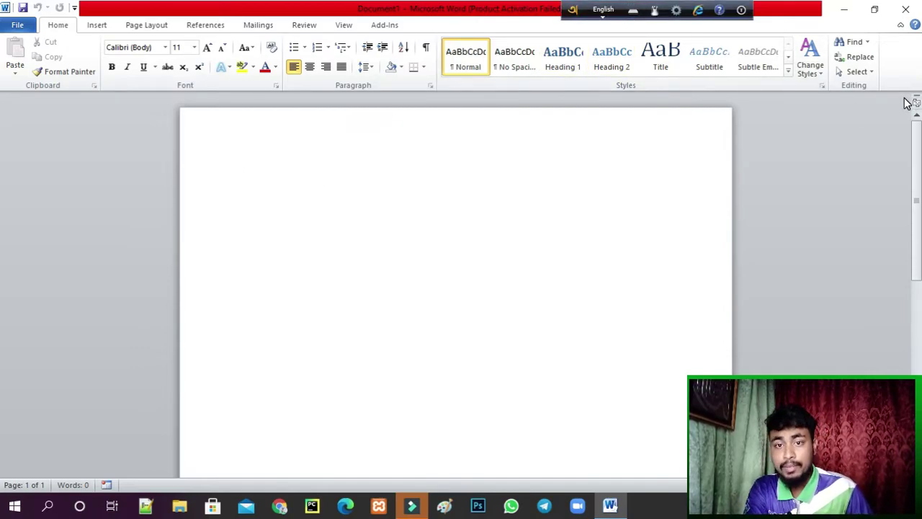
pyautogui.scroll(-8, 632, 290)
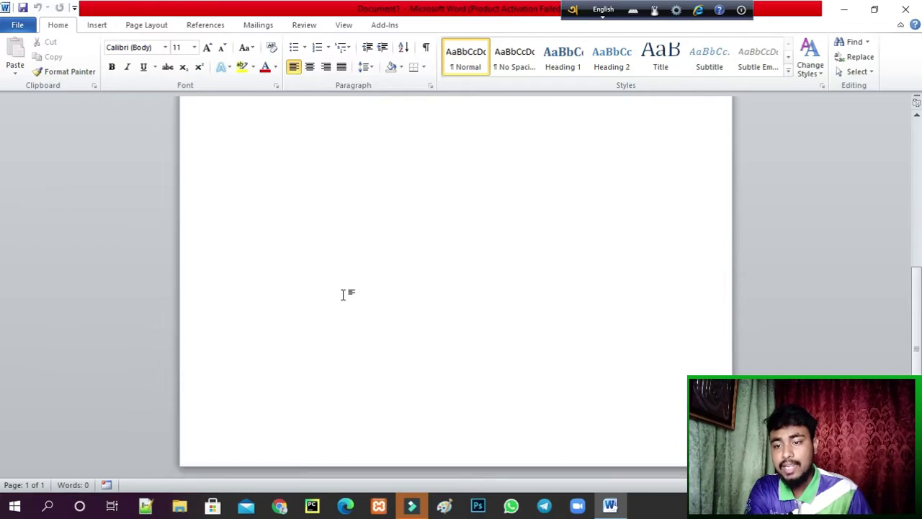
pyautogui.scroll(5, 344, 294)
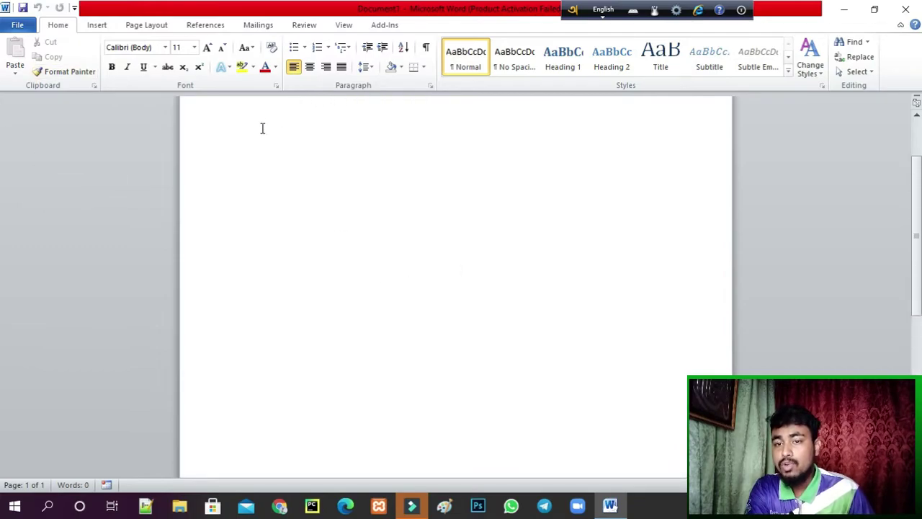
# Place the insertion point at the top of the page, then show the File recent lists.
pyautogui.click(242, 161)
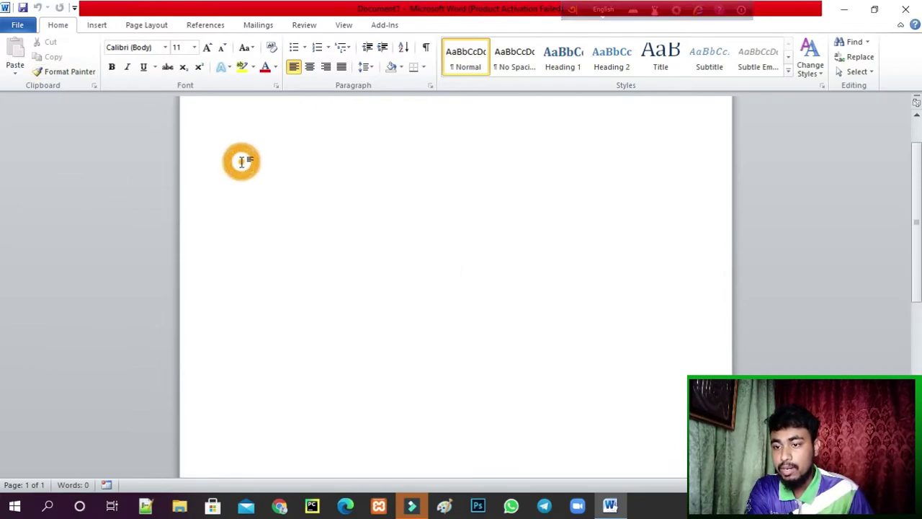
pyautogui.click(275, 160)
pyautogui.scroll(2, 258, 129)
pyautogui.click(252, 155)
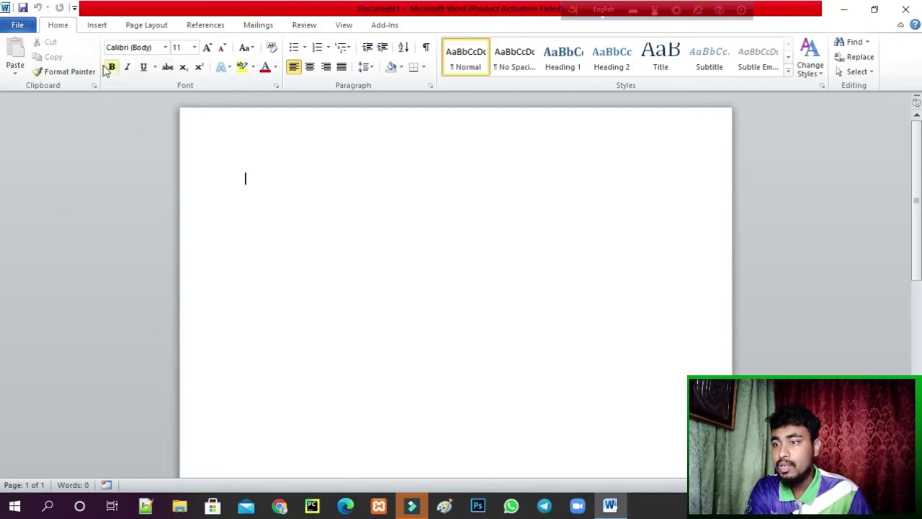
pyautogui.click(19, 28)
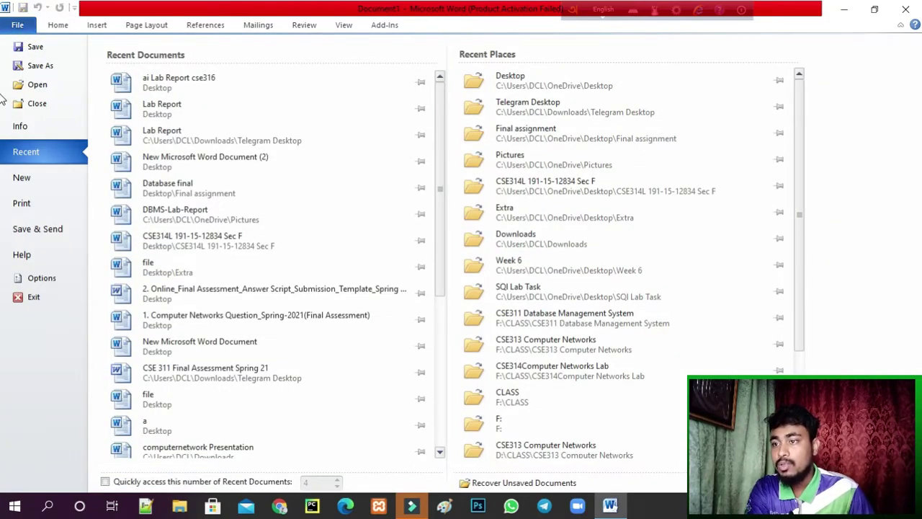
# Leave Backstage for the blank document and bring up the Insert tab's commands.
pyautogui.click(60, 26)
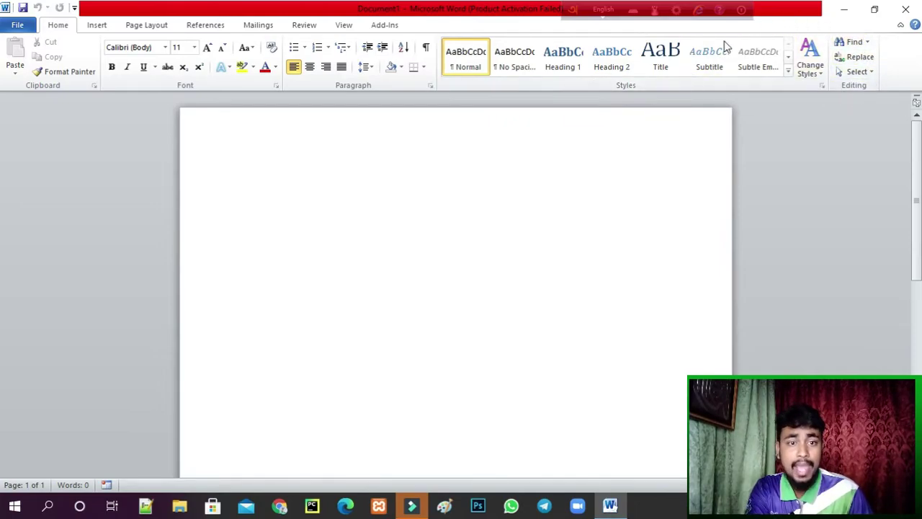
pyautogui.click(98, 27)
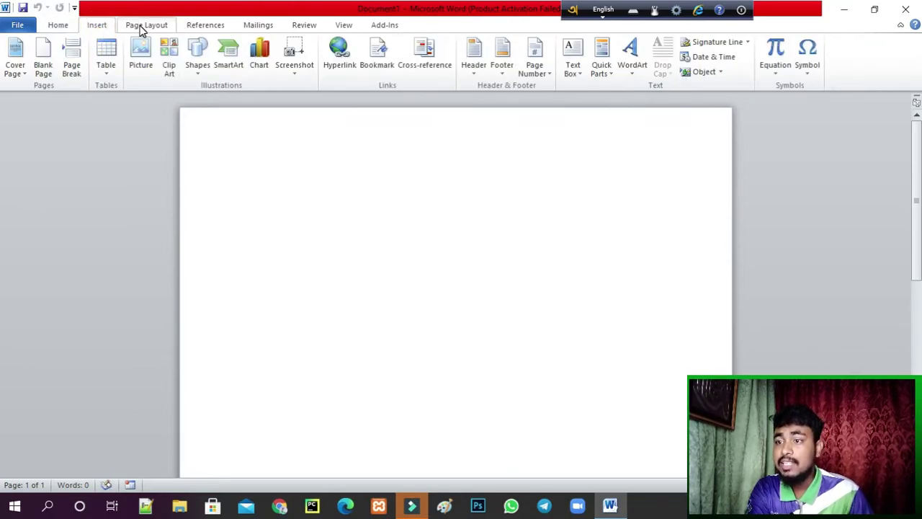
pyautogui.click(16, 67)
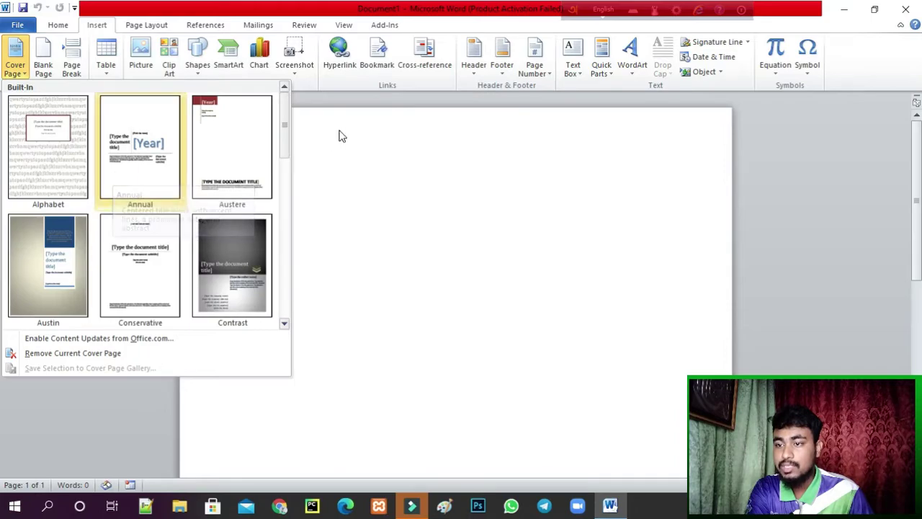
pyautogui.click(347, 101)
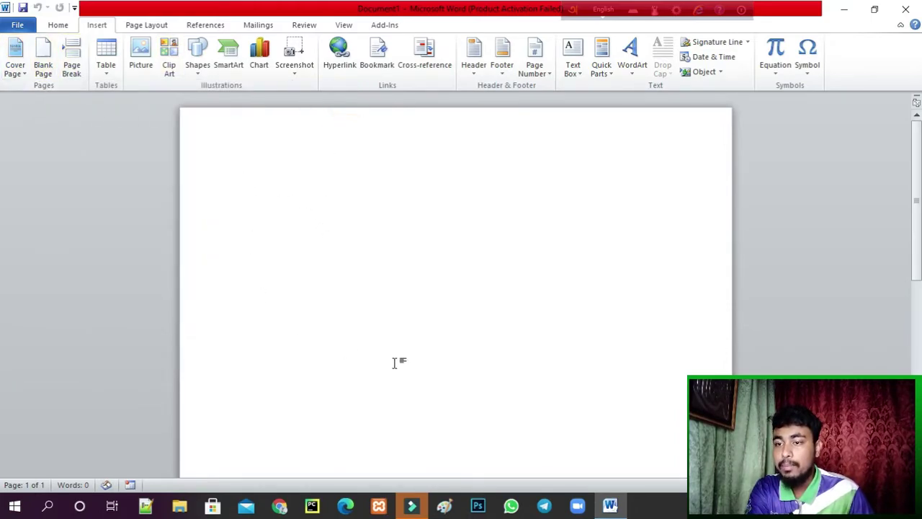
pyautogui.click(72, 65)
pyautogui.scroll(3, 266, 284)
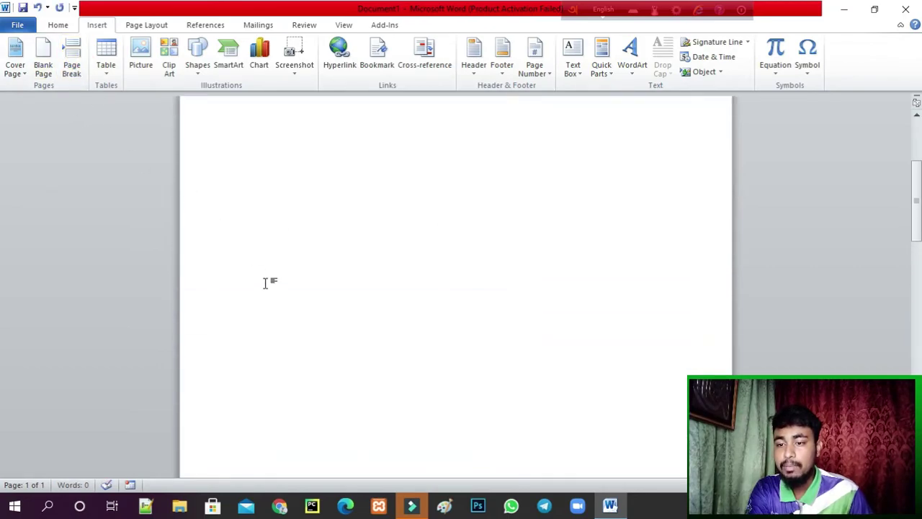
pyautogui.click(37, 8)
pyautogui.scroll(2, 331, 339)
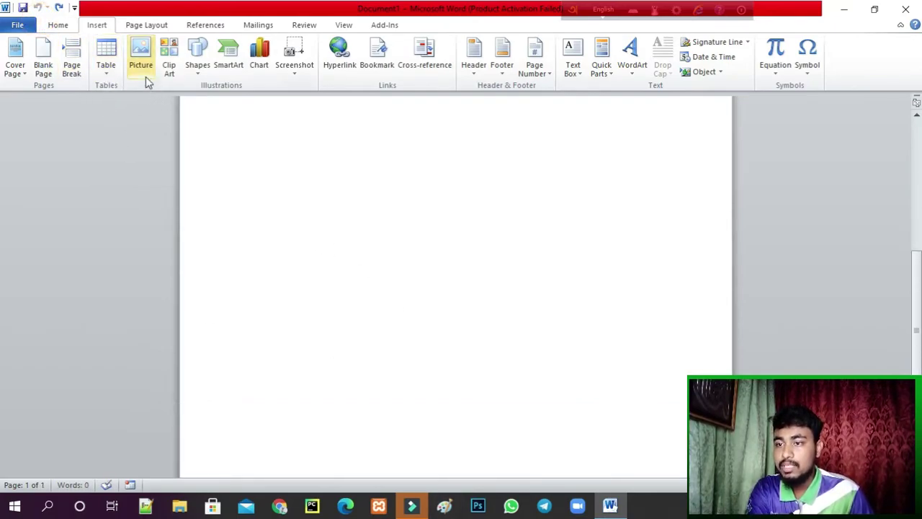
# Browse the Shapes gallery and SmartArt chooser without inserting anything.
pyautogui.click(198, 72)
pyautogui.click(227, 70)
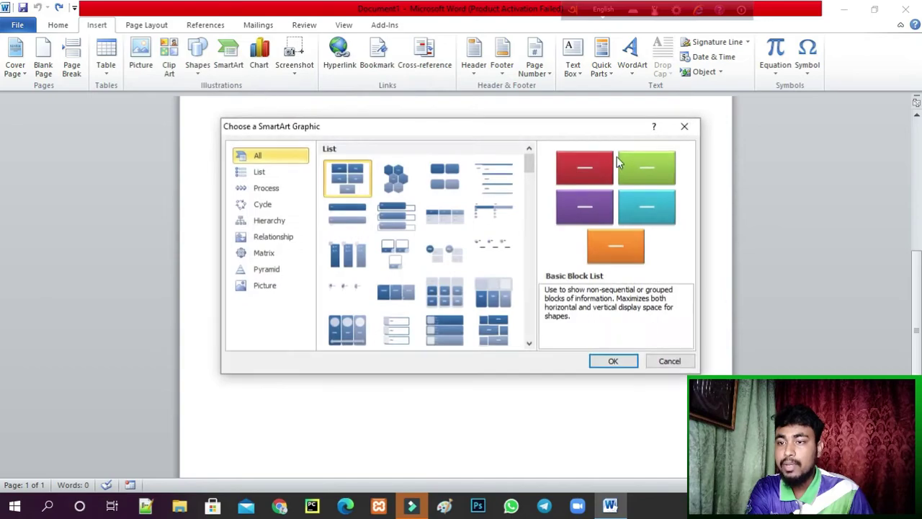
pyautogui.click(679, 128)
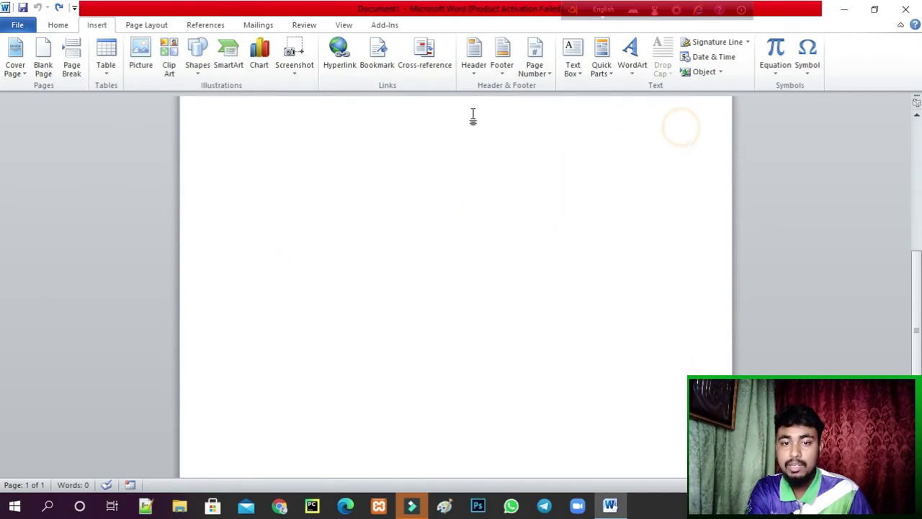
# Check the Screenshot options, then insert an Annual Sidebar text box.
pyautogui.click(295, 75)
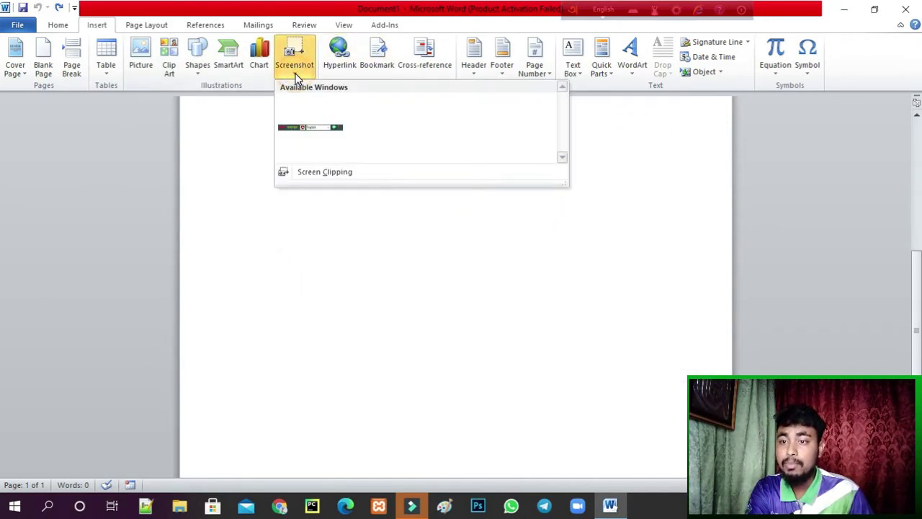
pyautogui.click(651, 147)
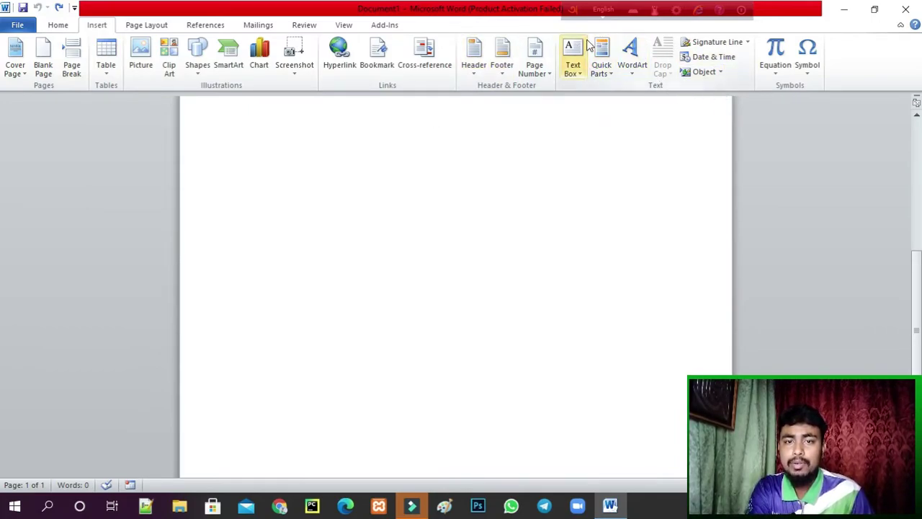
pyautogui.click(578, 71)
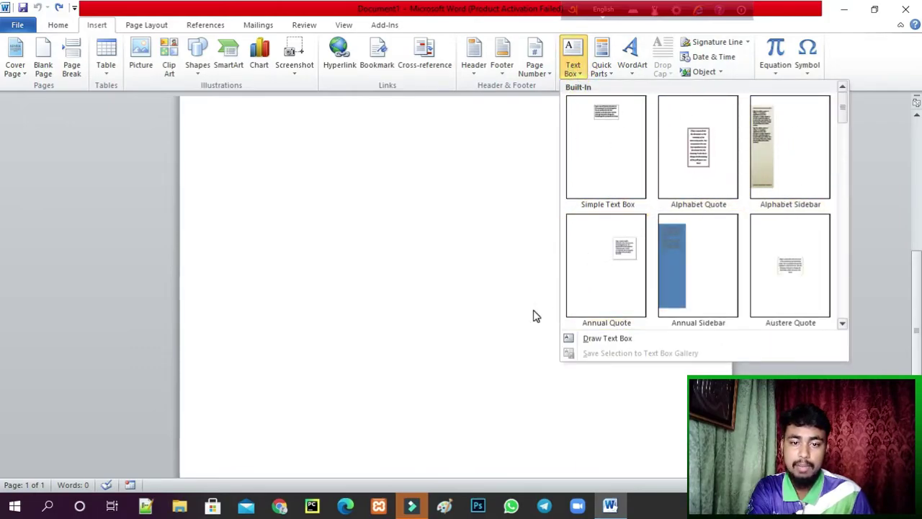
pyautogui.click(692, 252)
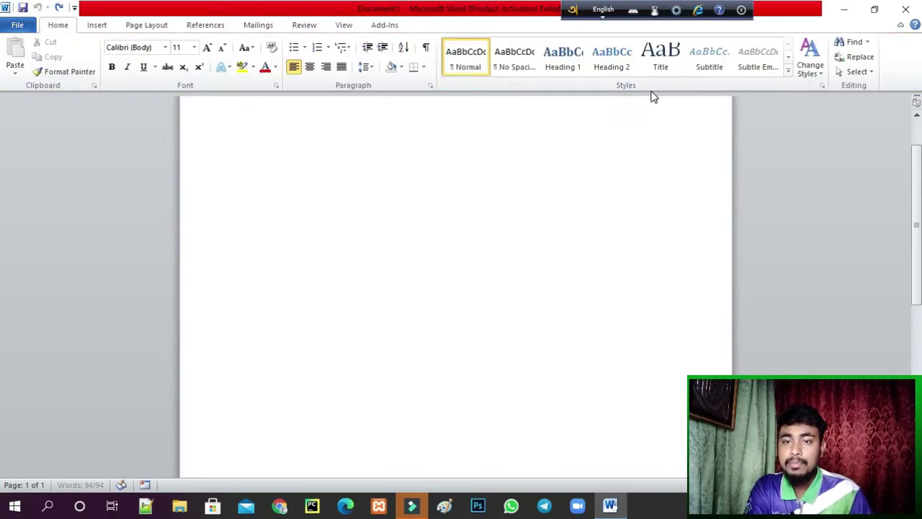
# Browse the built-in Equation gallery on the Insert tab.
pyautogui.click(98, 26)
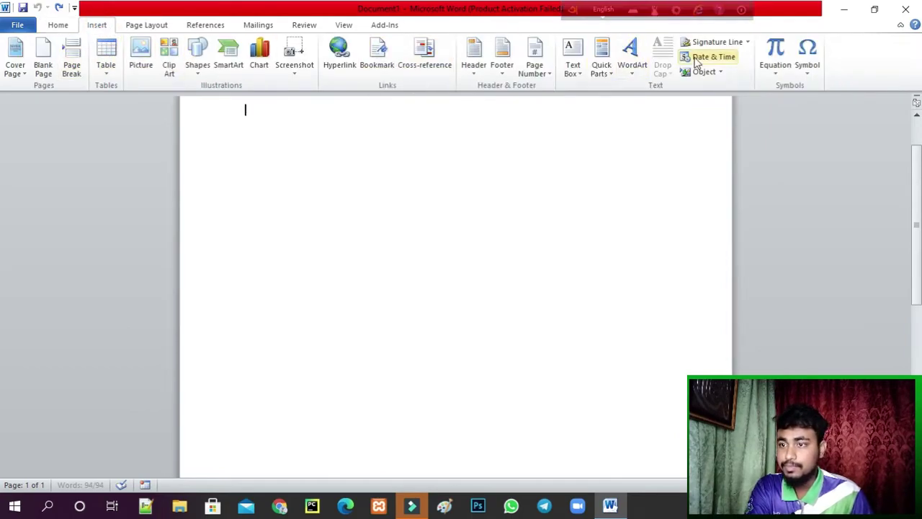
pyautogui.click(781, 69)
pyautogui.scroll(-3, 716, 206)
pyautogui.scroll(3, 706, 212)
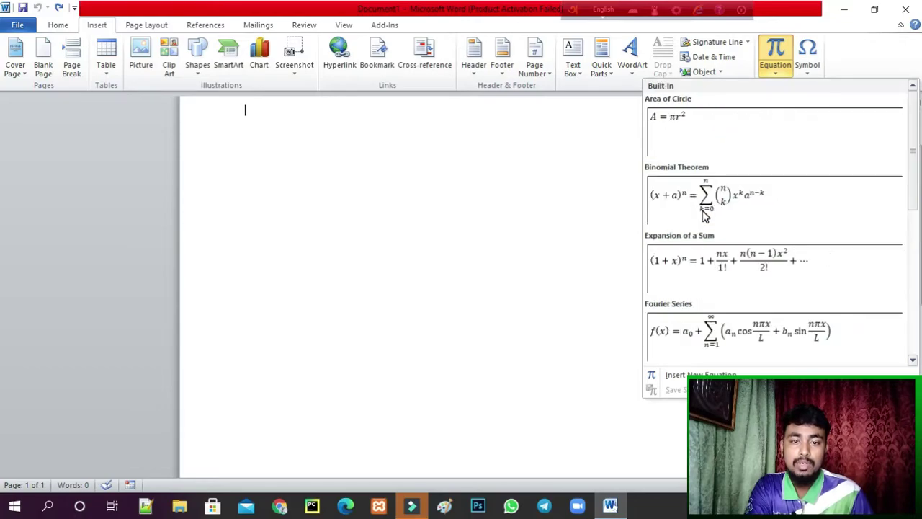
pyautogui.scroll(-3, 738, 191)
pyautogui.scroll(3, 721, 255)
pyautogui.scroll(2, 721, 256)
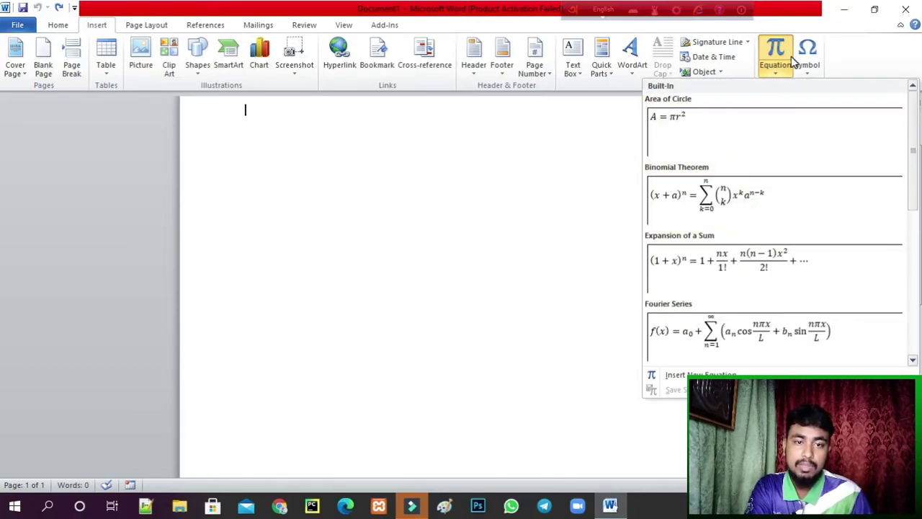
# Glance at the Symbol list without inserting, then switch to Page Layout.
pyautogui.click(807, 65)
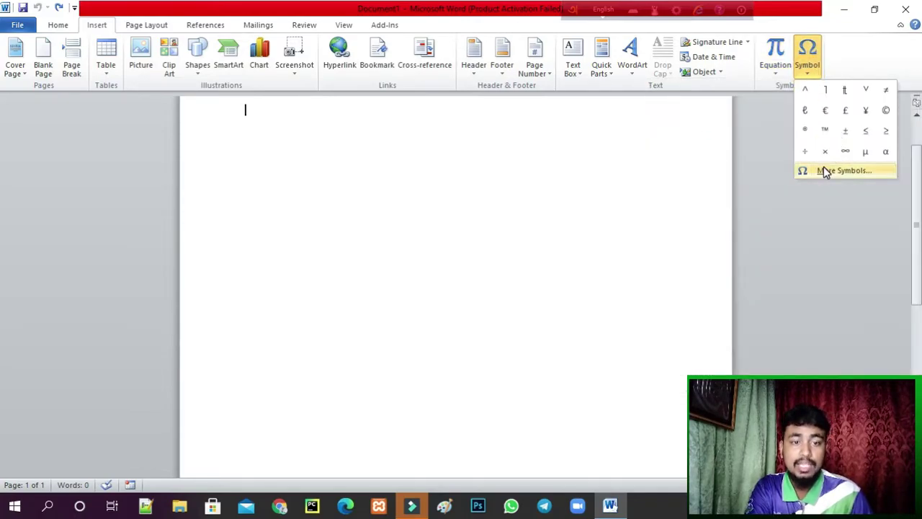
pyautogui.click(694, 118)
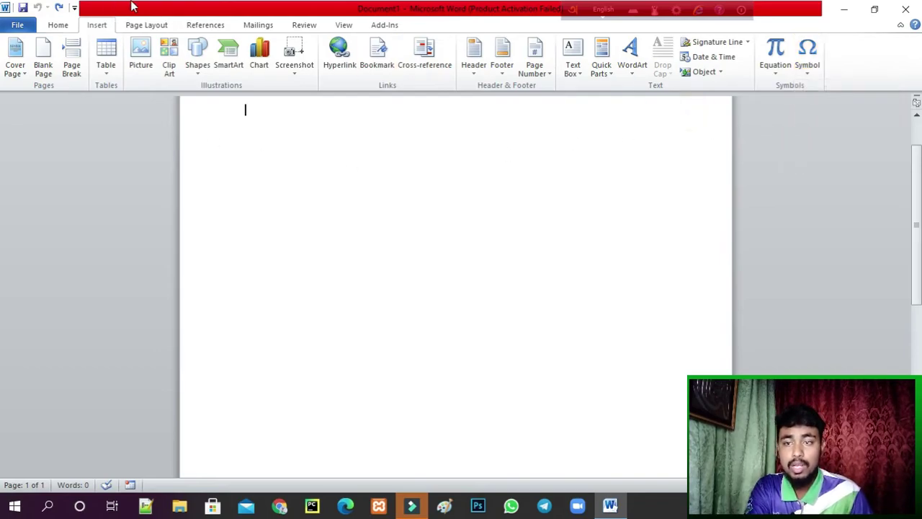
pyautogui.click(139, 26)
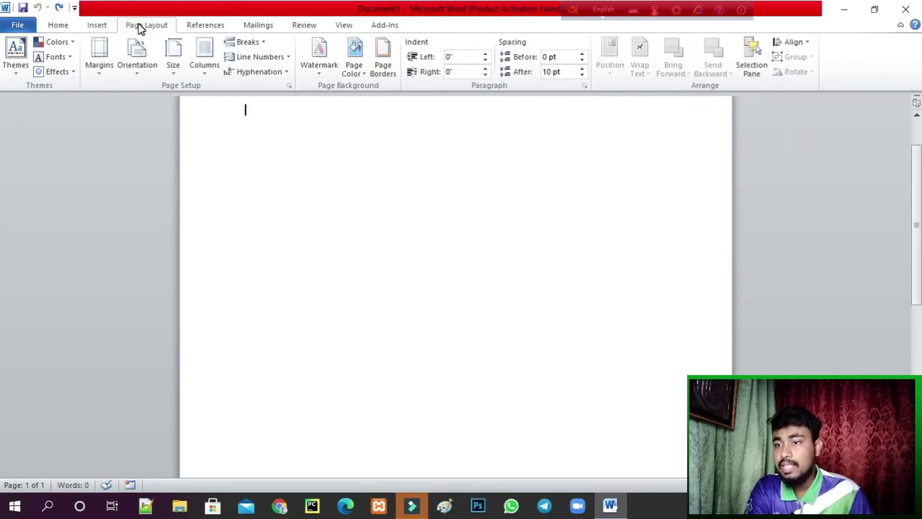
pyautogui.click(99, 71)
pyautogui.click(112, 108)
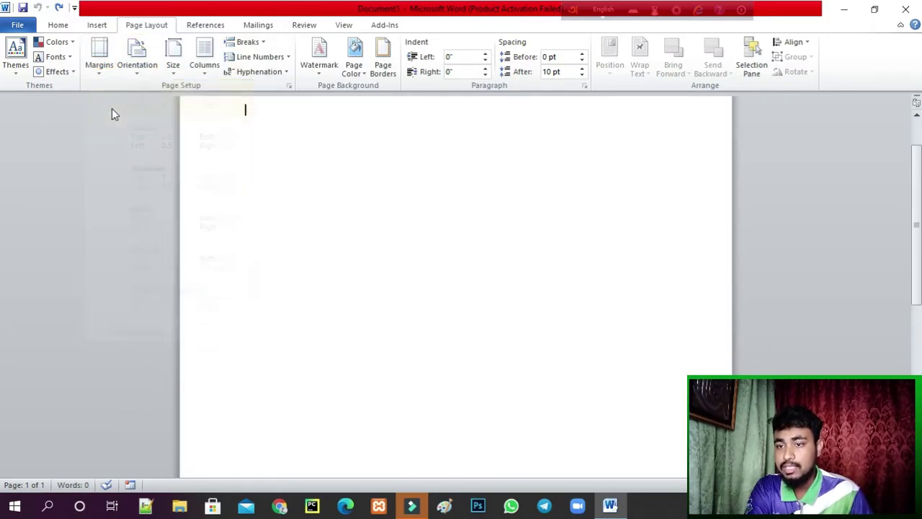
pyautogui.click(100, 58)
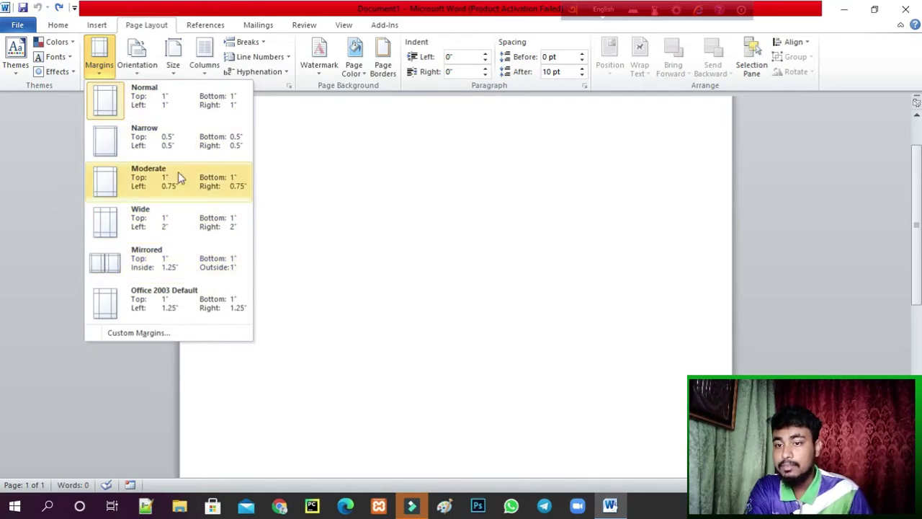
pyautogui.click(104, 145)
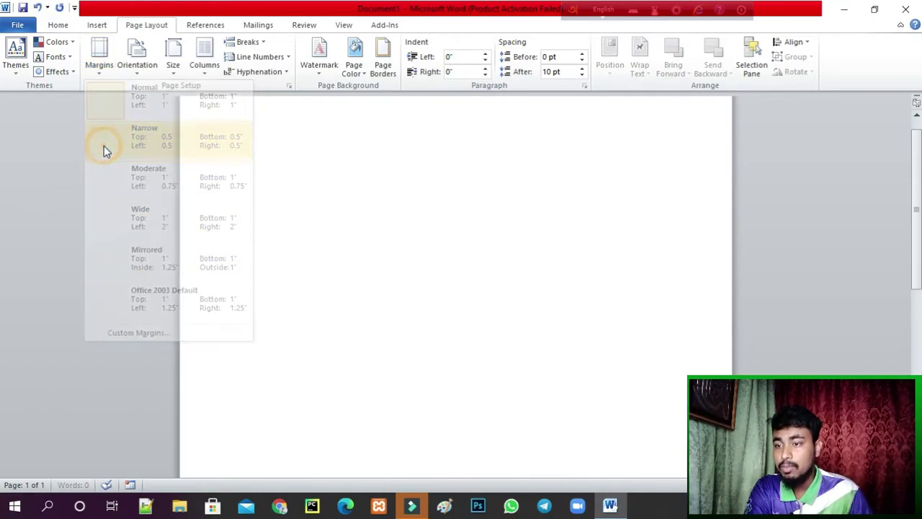
pyautogui.click(98, 62)
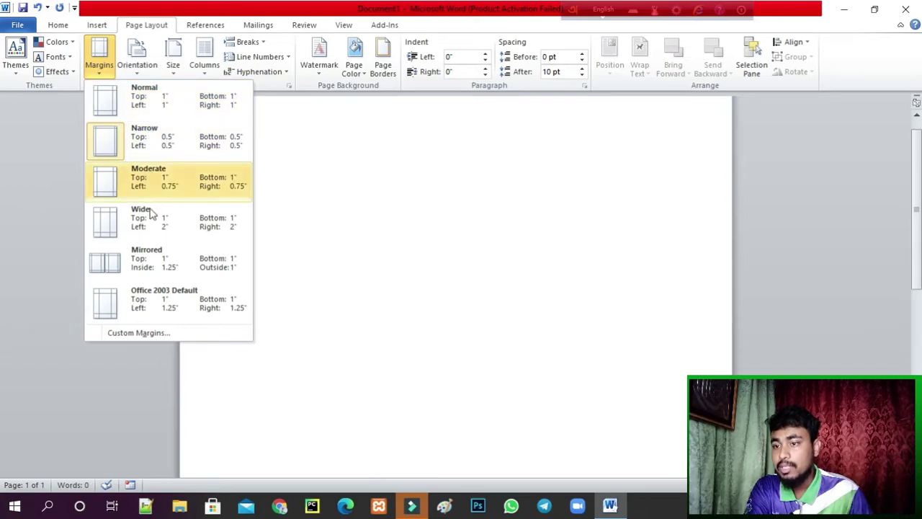
pyautogui.click(369, 146)
pyautogui.click(98, 64)
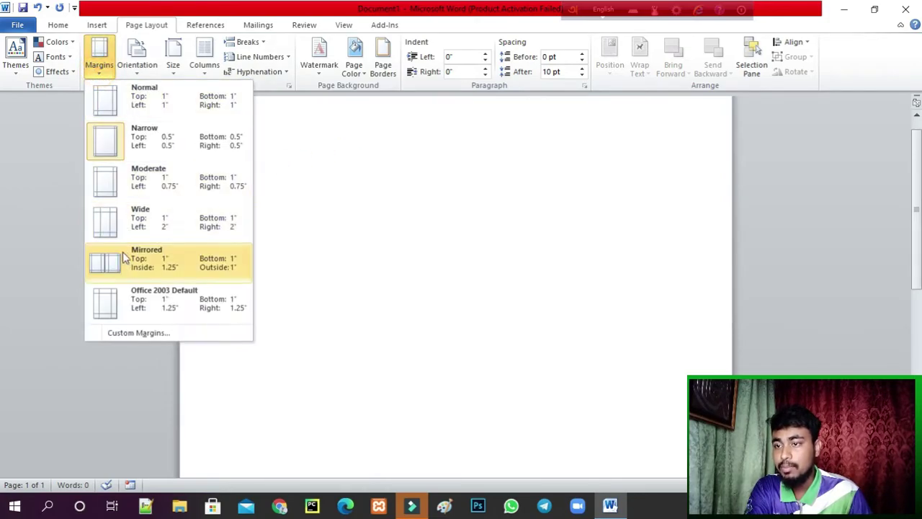
pyautogui.click(142, 334)
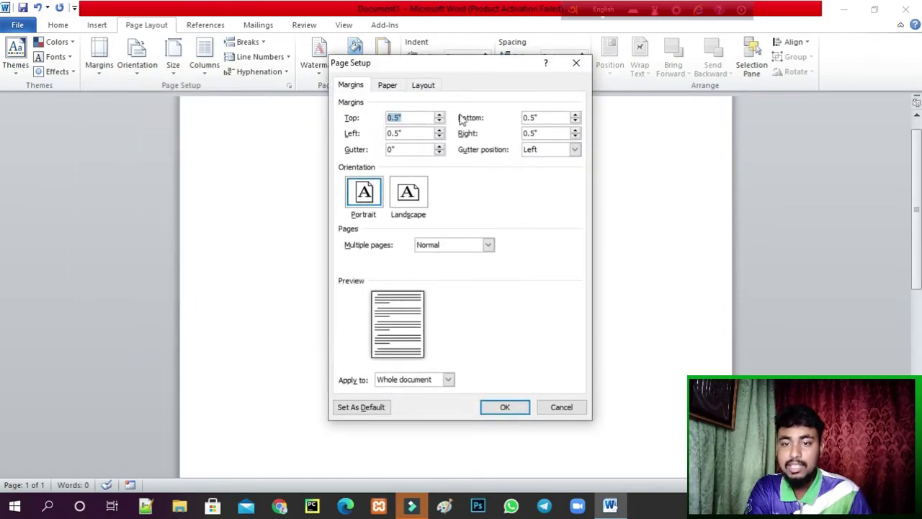
pyautogui.click(577, 65)
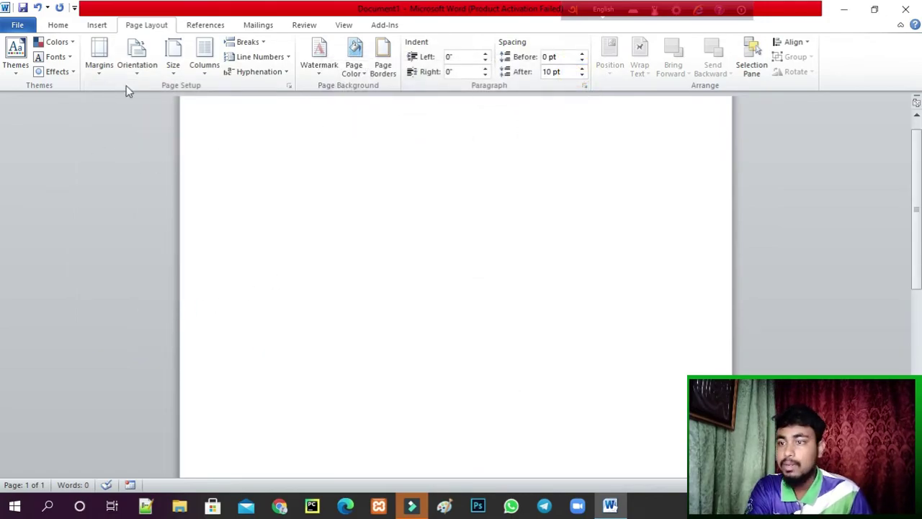
# Try landscape orientation, then return the page to portrait.
pyautogui.click(145, 75)
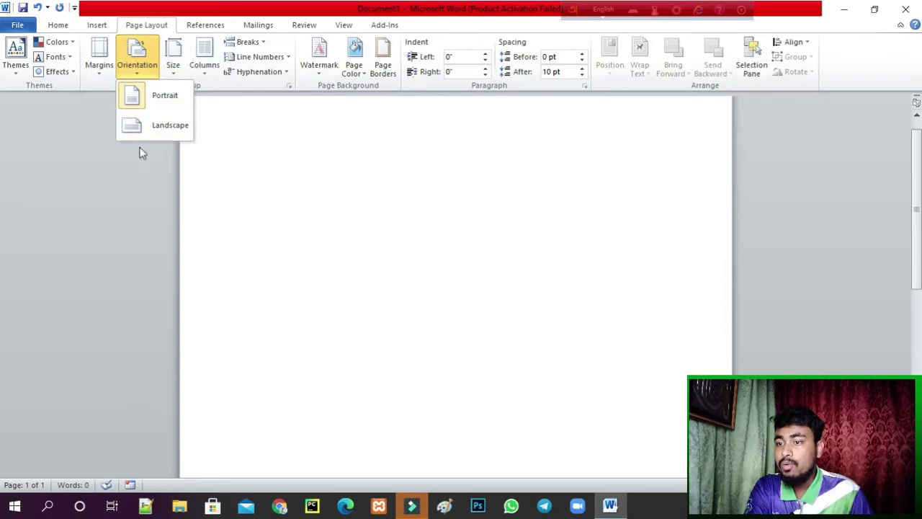
pyautogui.click(147, 128)
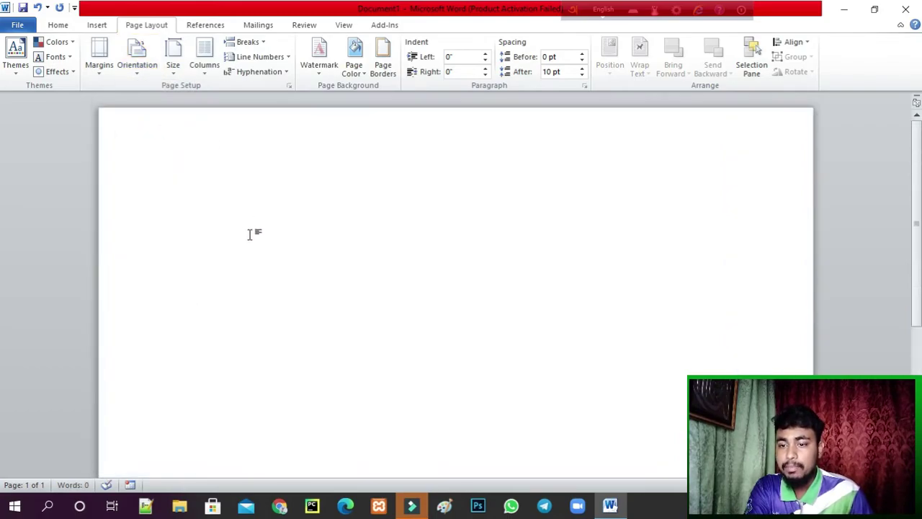
pyautogui.click(132, 72)
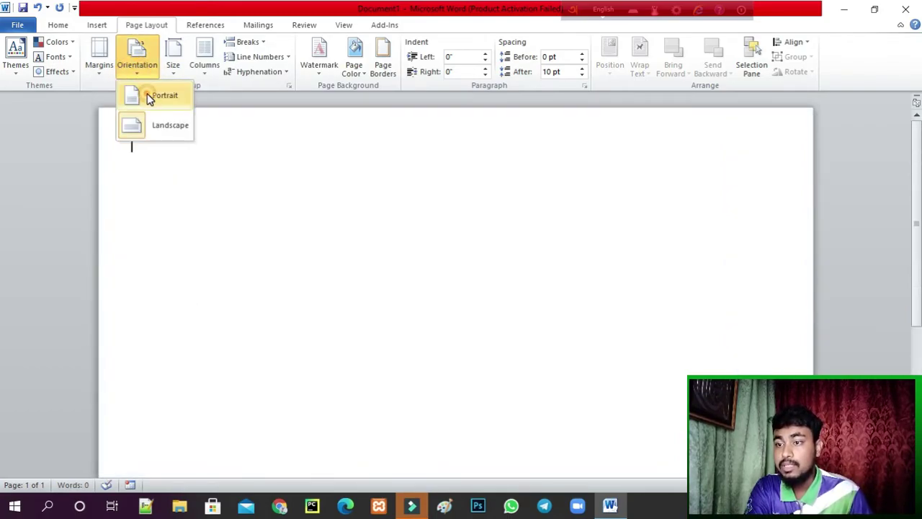
pyautogui.click(150, 98)
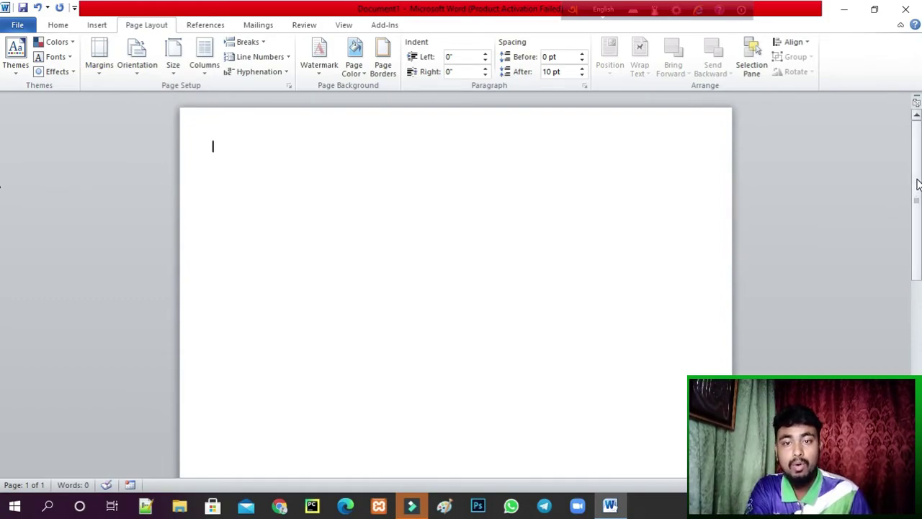
pyautogui.click(140, 75)
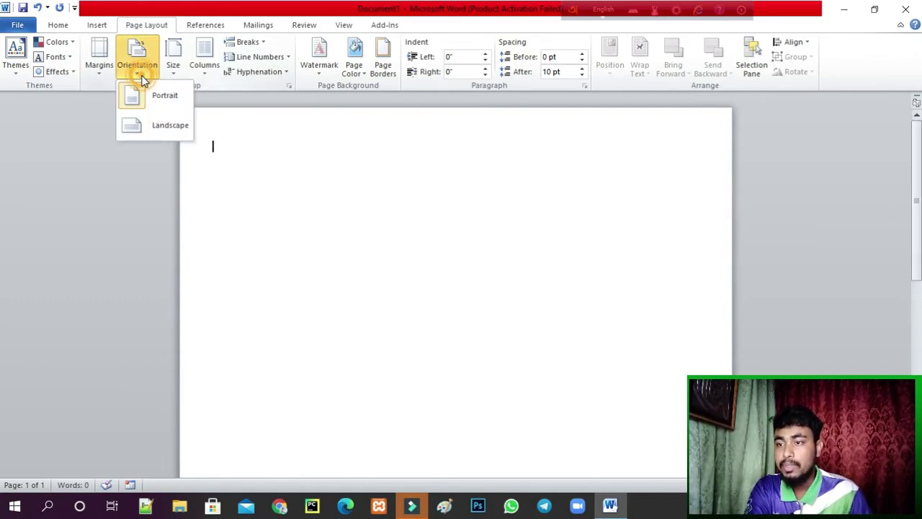
pyautogui.click(358, 151)
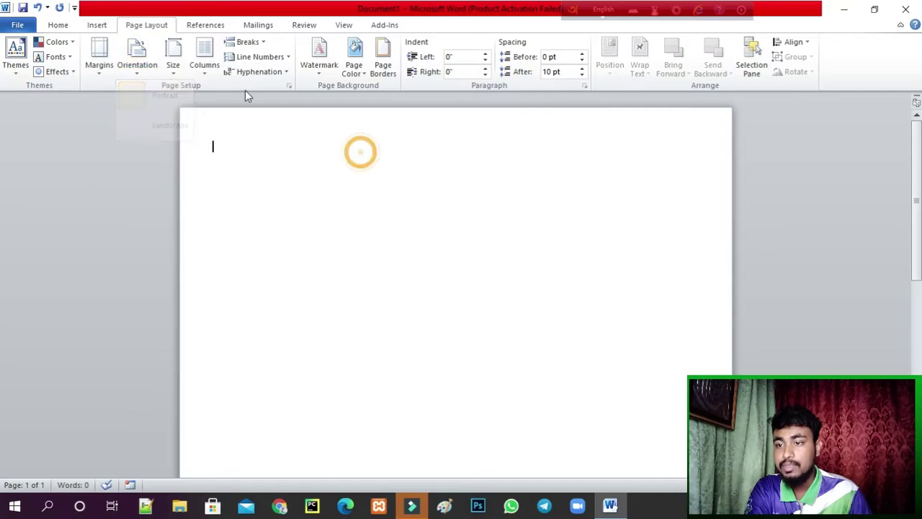
# Set the paper size to A4 and keep a single text column.
pyautogui.click(169, 76)
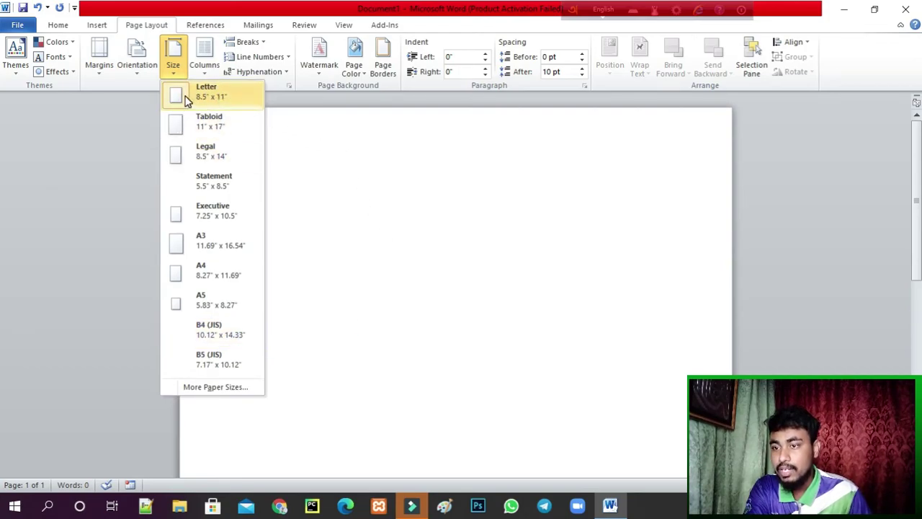
pyautogui.click(178, 273)
pyautogui.scroll(3, 408, 240)
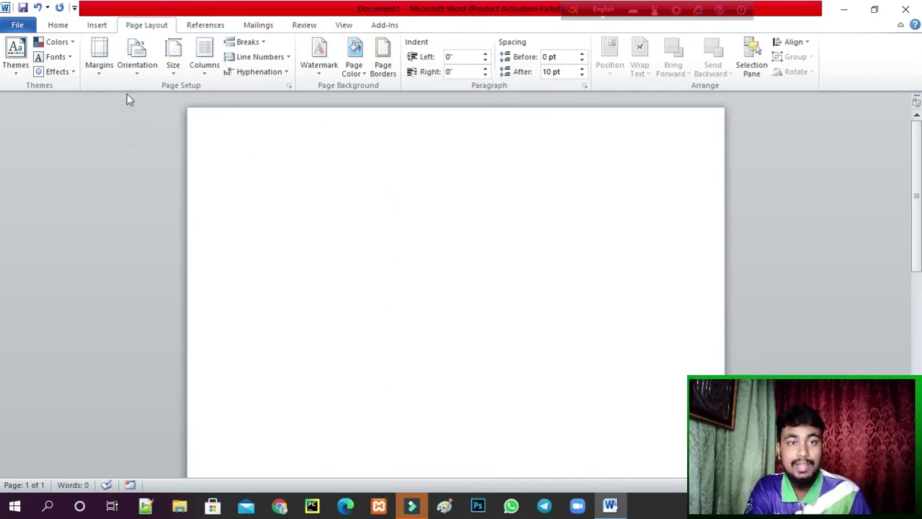
pyautogui.click(208, 70)
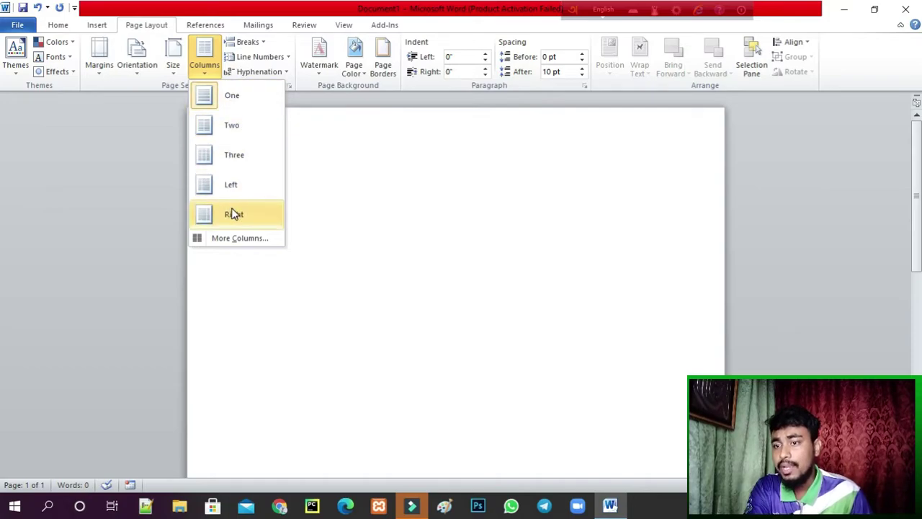
pyautogui.click(231, 99)
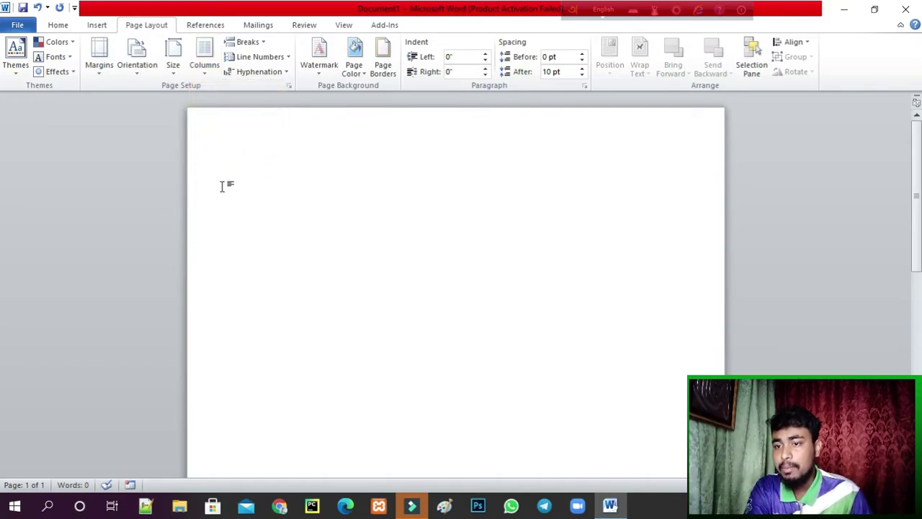
# Insert a page break from Breaks, then undo it.
pyautogui.click(263, 43)
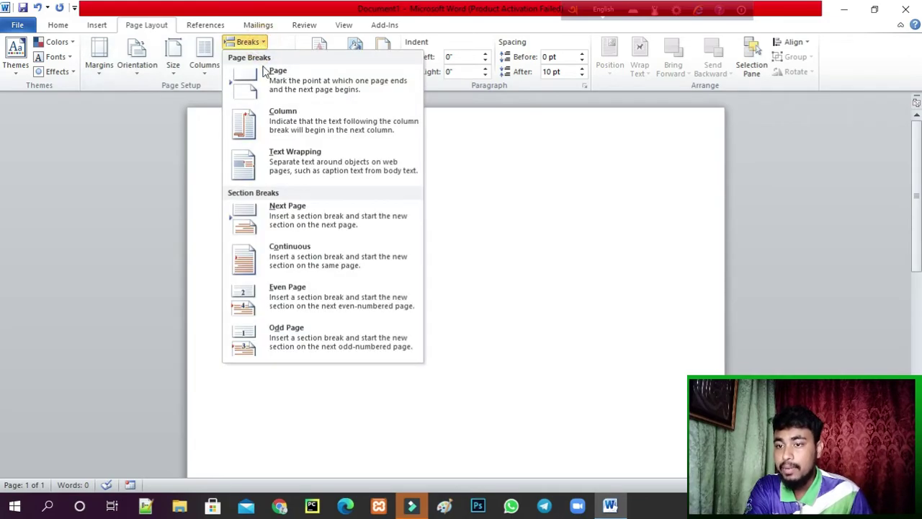
pyautogui.click(291, 90)
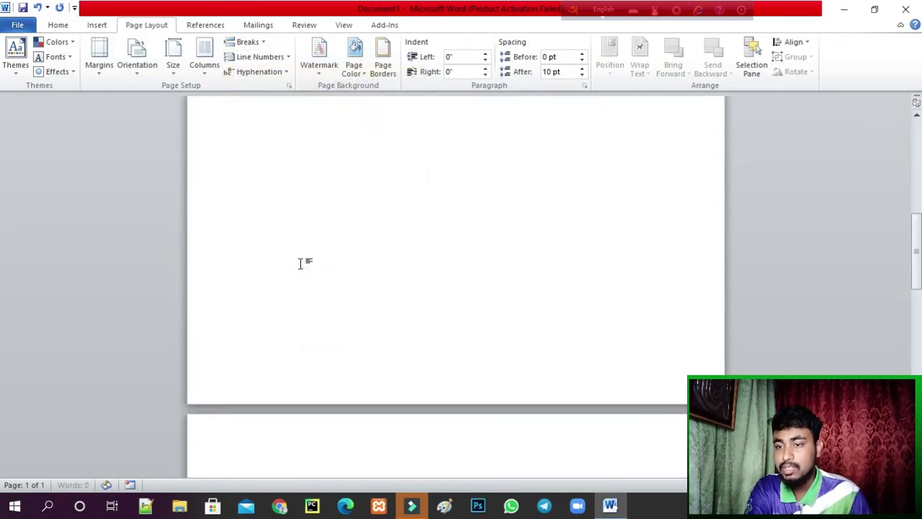
pyautogui.scroll(5, 300, 263)
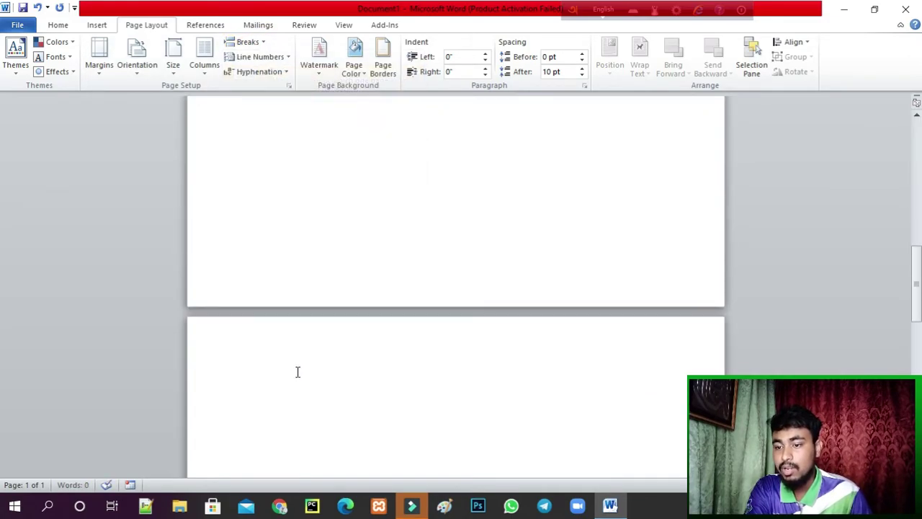
pyautogui.click(37, 9)
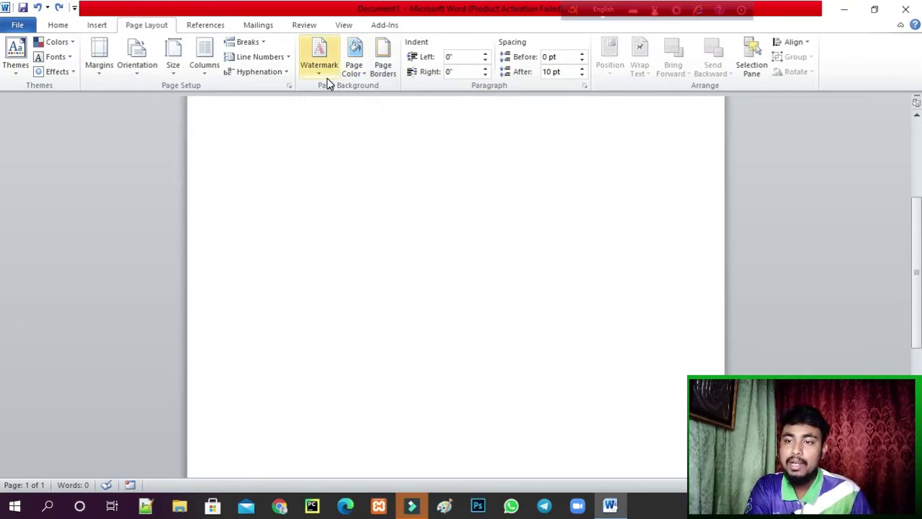
# Give the page a blue background and a diagonal CONFIDENTIAL watermark.
pyautogui.click(353, 66)
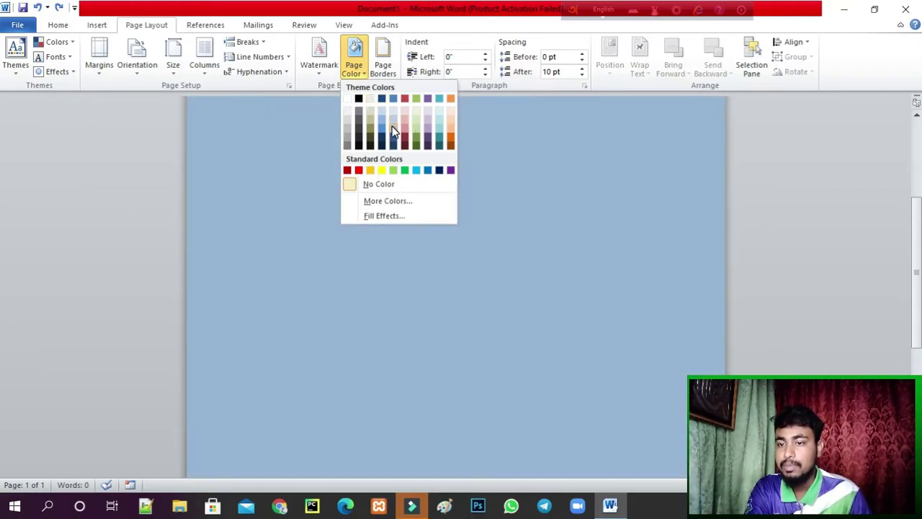
pyautogui.click(391, 126)
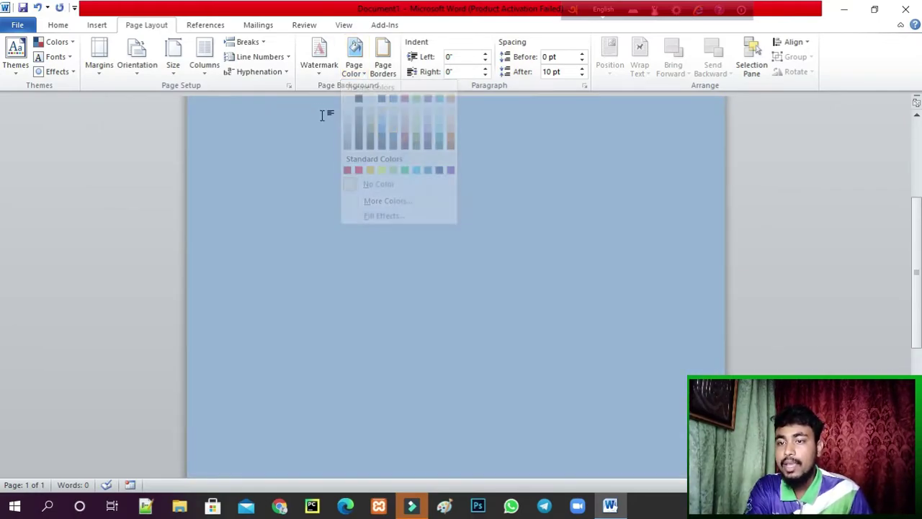
pyautogui.click(320, 72)
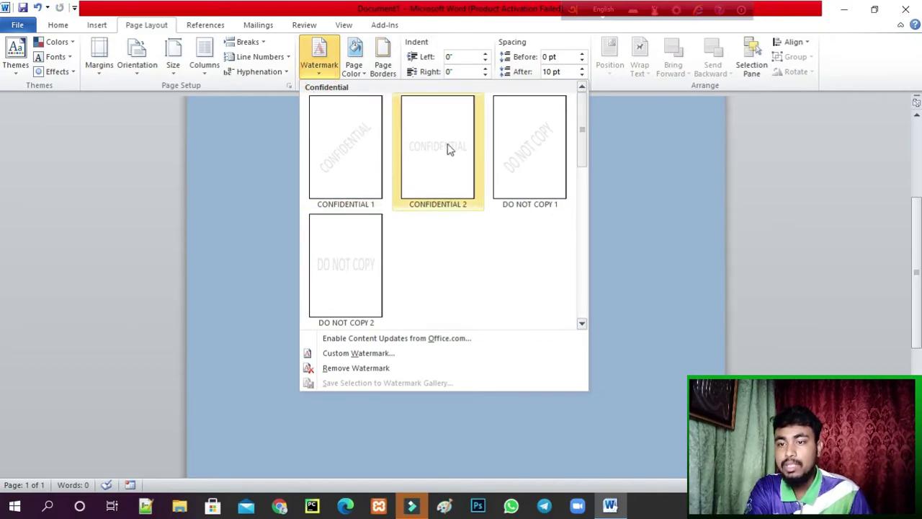
pyautogui.click(355, 145)
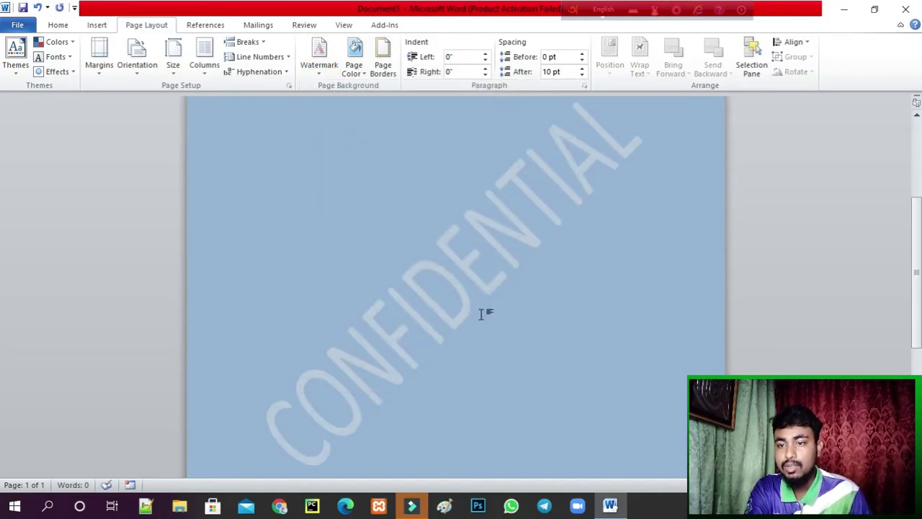
pyautogui.scroll(5, 400, 251)
pyautogui.scroll(-3, 483, 276)
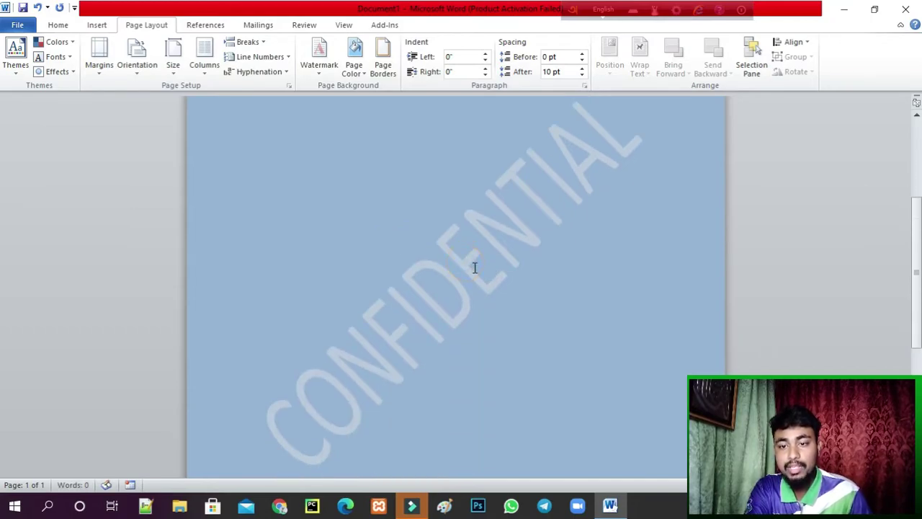
pyautogui.scroll(-3, 467, 258)
pyautogui.scroll(2, 467, 252)
pyautogui.scroll(2, 534, 223)
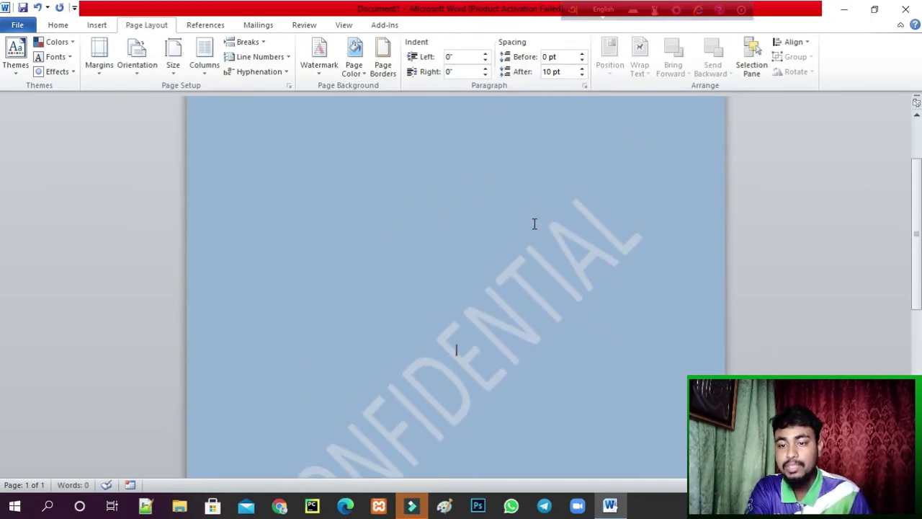
pyautogui.scroll(-3, 467, 202)
# Replace the watermark with the horizontal DO NOT COPY design.
pyautogui.click(323, 75)
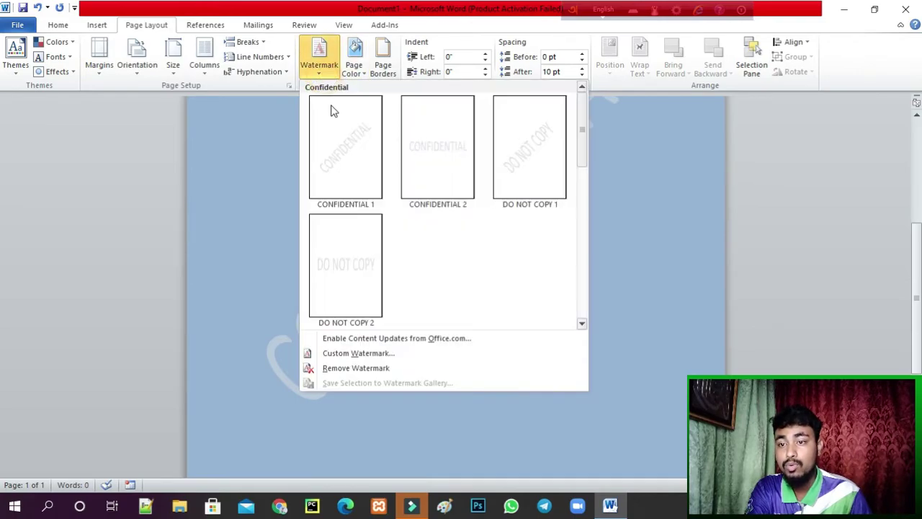
pyautogui.click(341, 278)
pyautogui.scroll(-3, 397, 317)
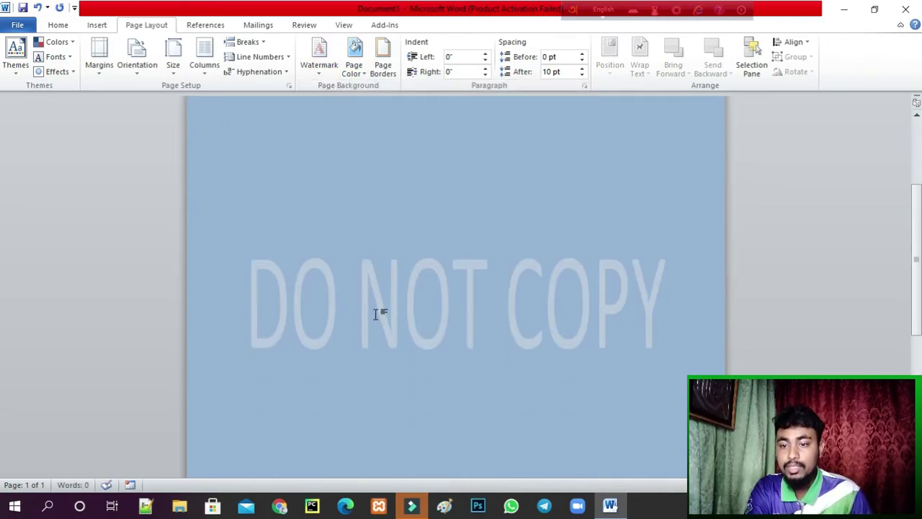
pyautogui.click(311, 66)
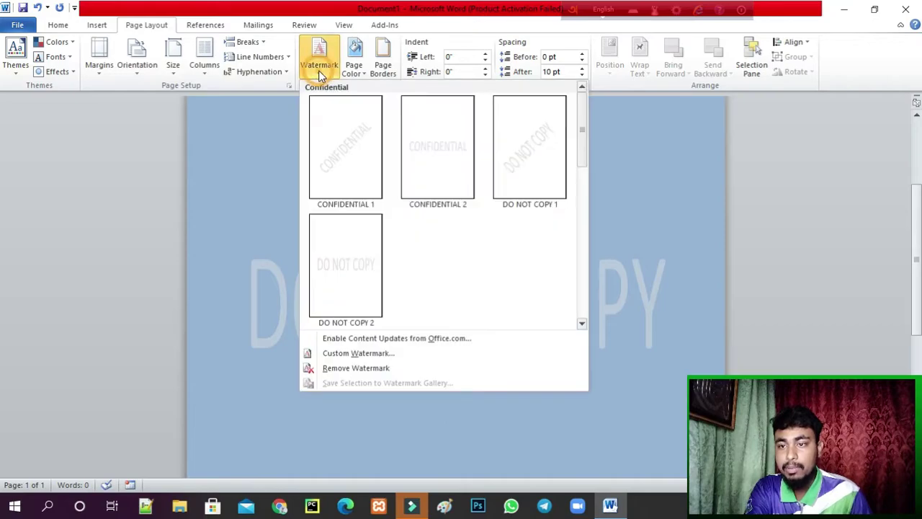
pyautogui.click(347, 324)
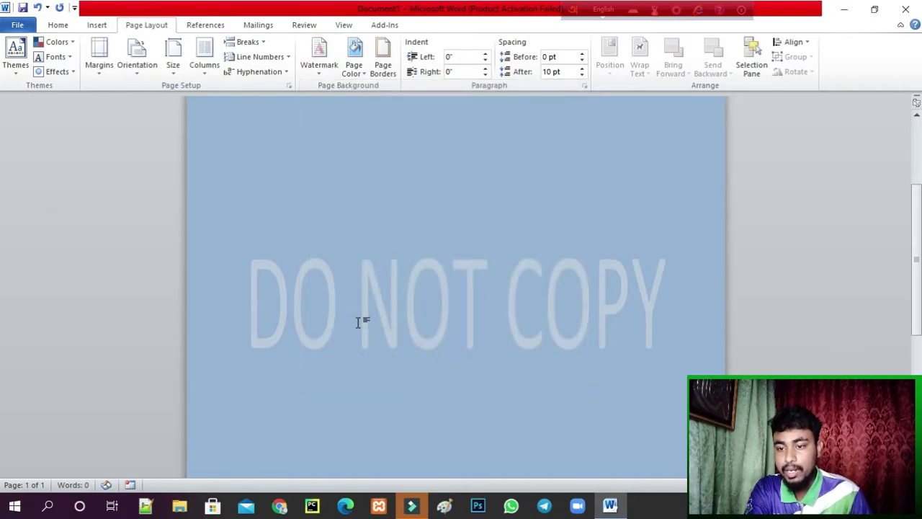
pyautogui.click(319, 59)
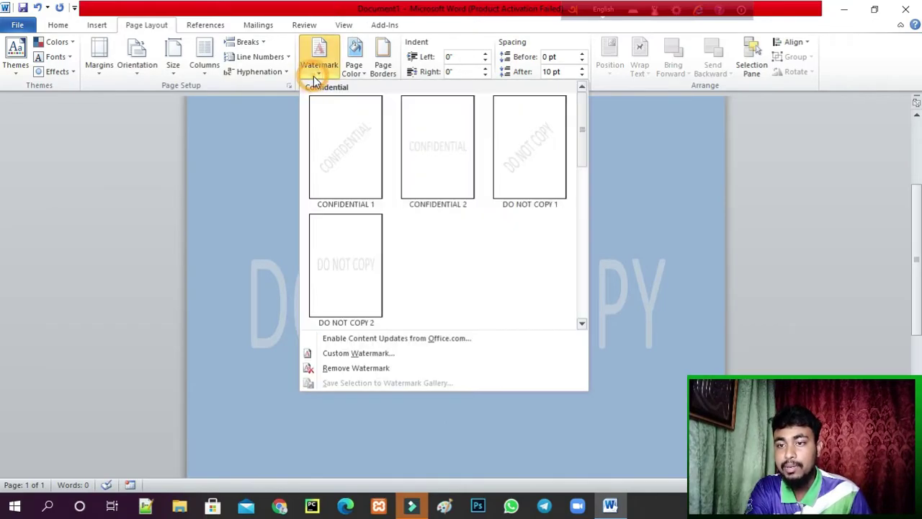
# Replace DO NOT COPY with a custom text watermark showing the presenter's name.
pyautogui.click(358, 354)
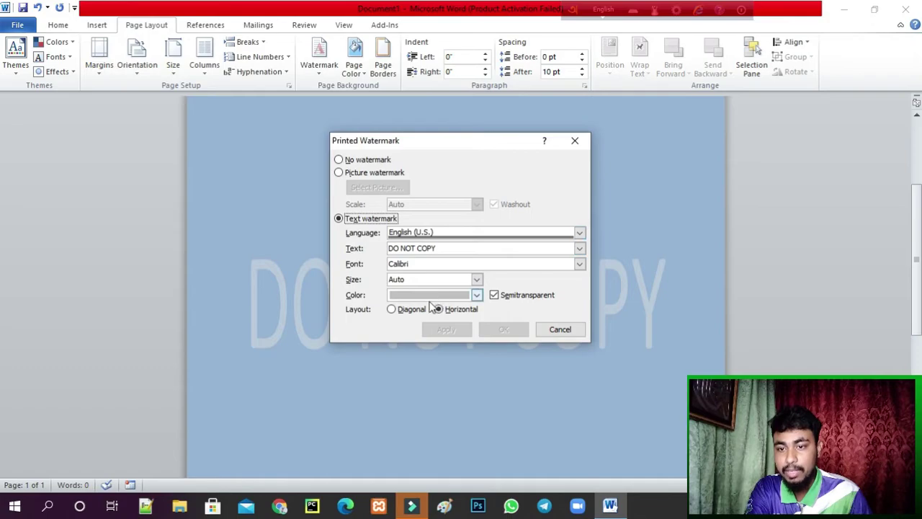
pyautogui.tripleClick(444, 247)
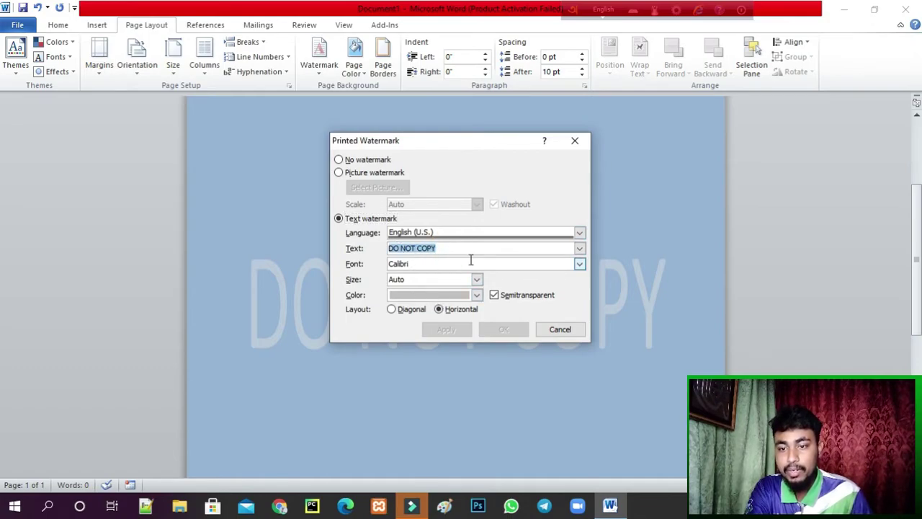
pyautogui.write('mohib')
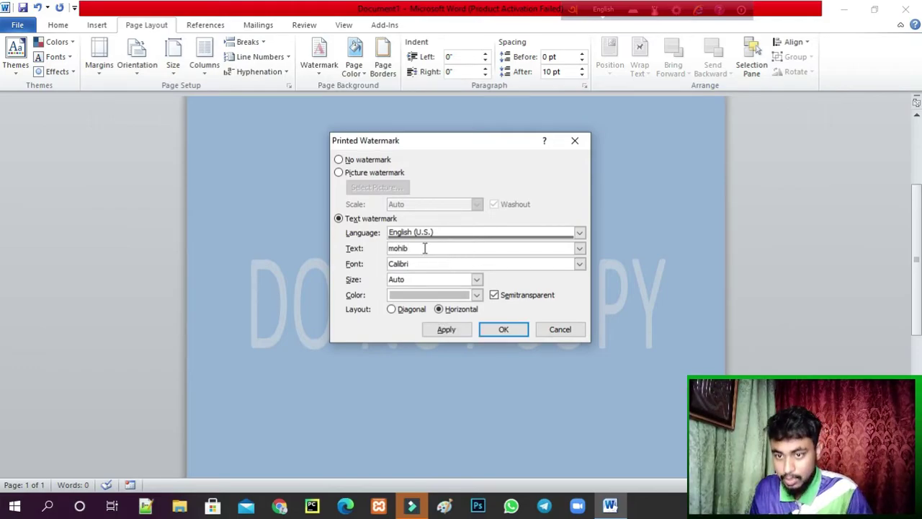
pyautogui.click(503, 329)
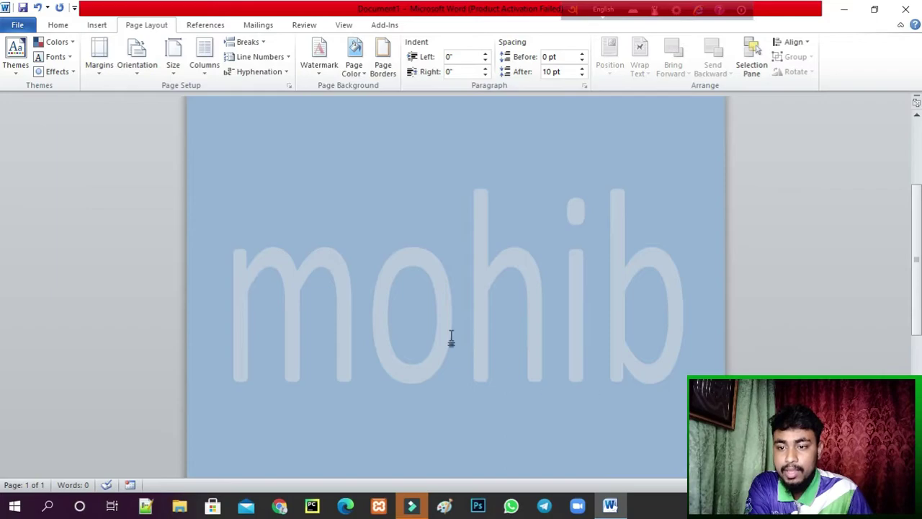
pyautogui.scroll(3, 432, 289)
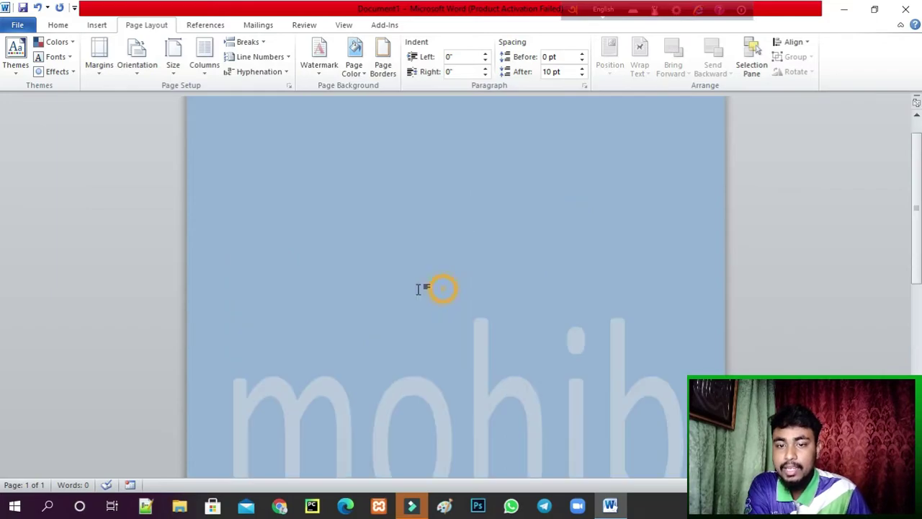
# Change the page background colour to white.
pyautogui.click(354, 68)
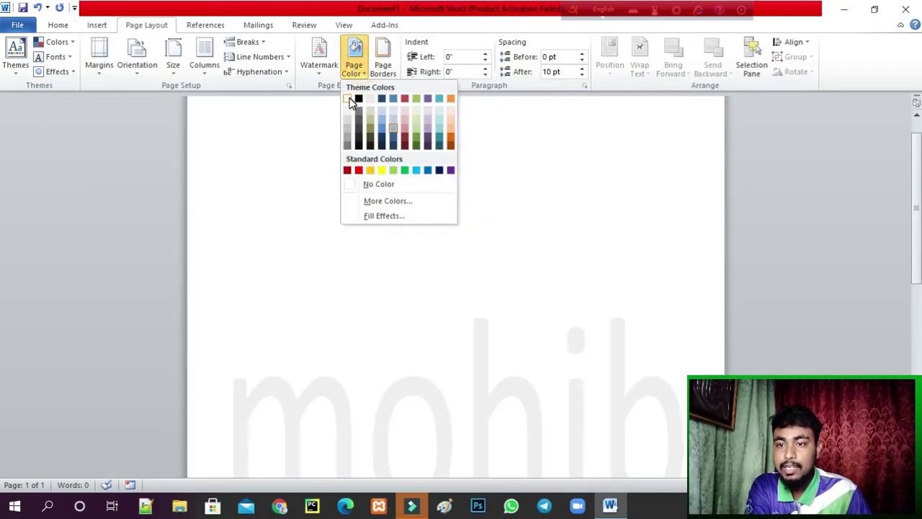
pyautogui.click(351, 102)
pyautogui.click(484, 286)
pyautogui.scroll(-3, 393, 317)
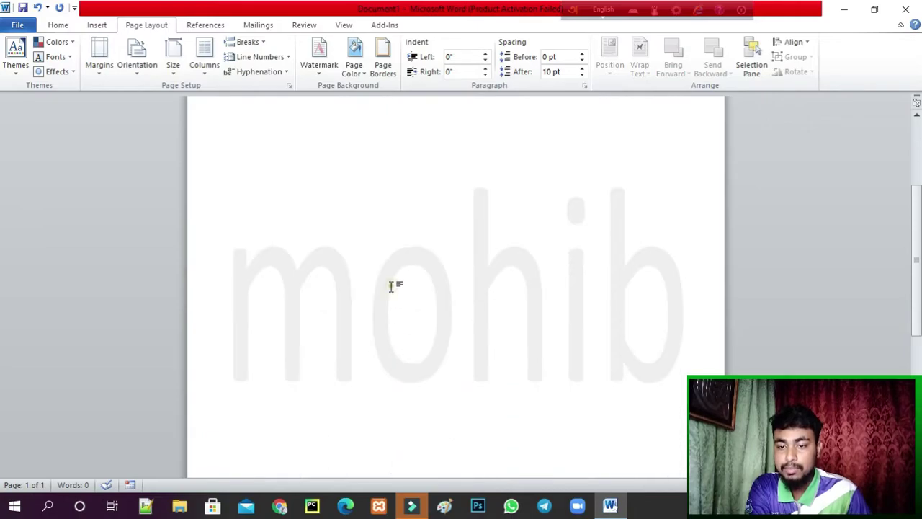
# Open the Custom Watermark settings and close them without changes.
pyautogui.click(320, 68)
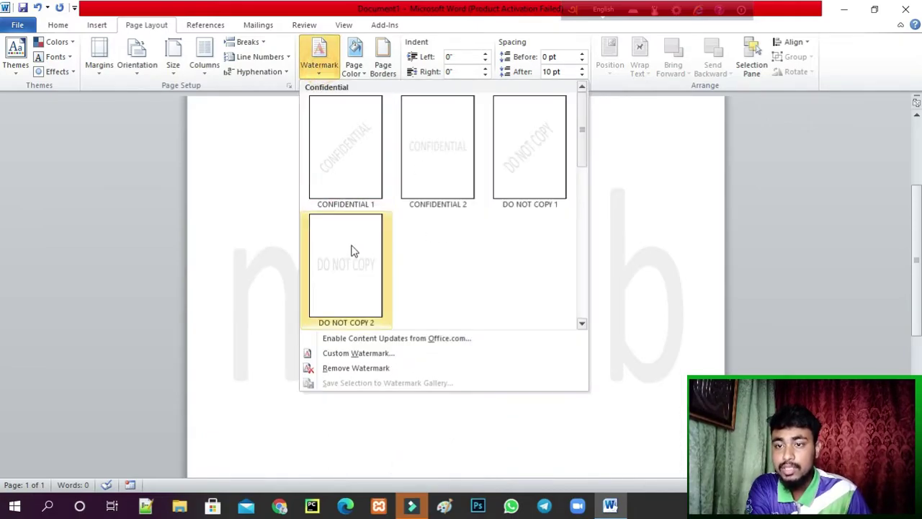
pyautogui.click(370, 355)
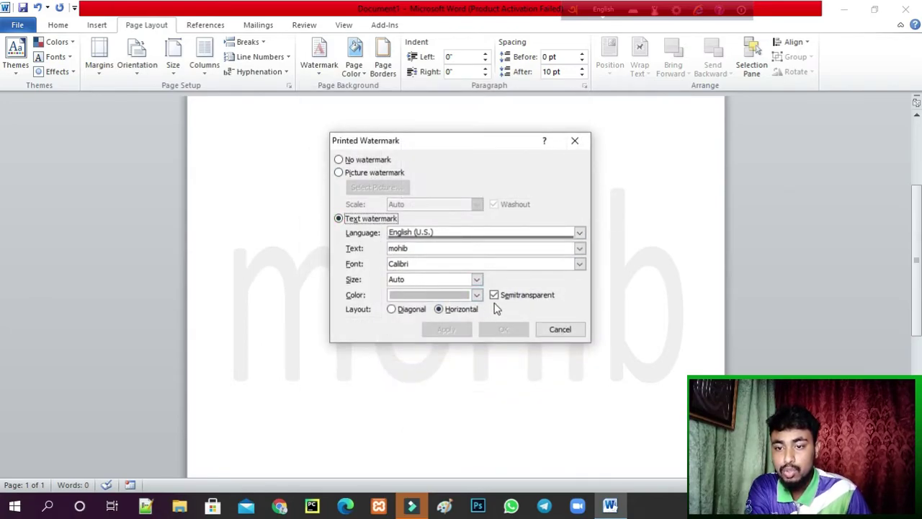
pyautogui.click(575, 142)
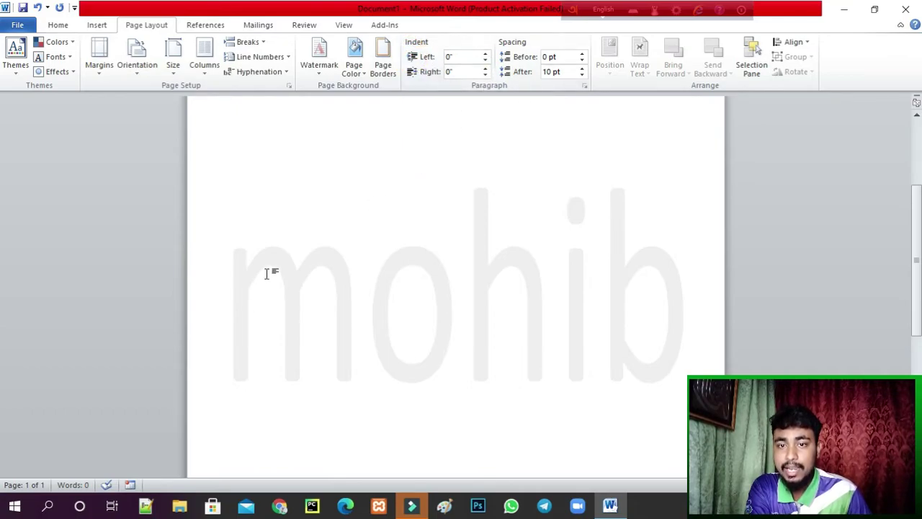
pyautogui.scroll(3, 265, 273)
pyautogui.scroll(2, 375, 171)
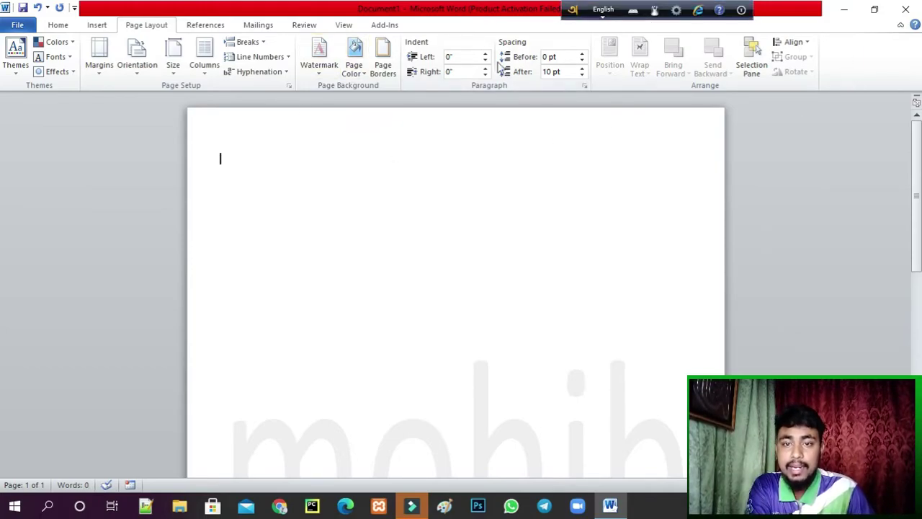
# Cycle through References, Mailings, Review, Add-Ins and View tabs, ending back on Home.
pyautogui.click(205, 26)
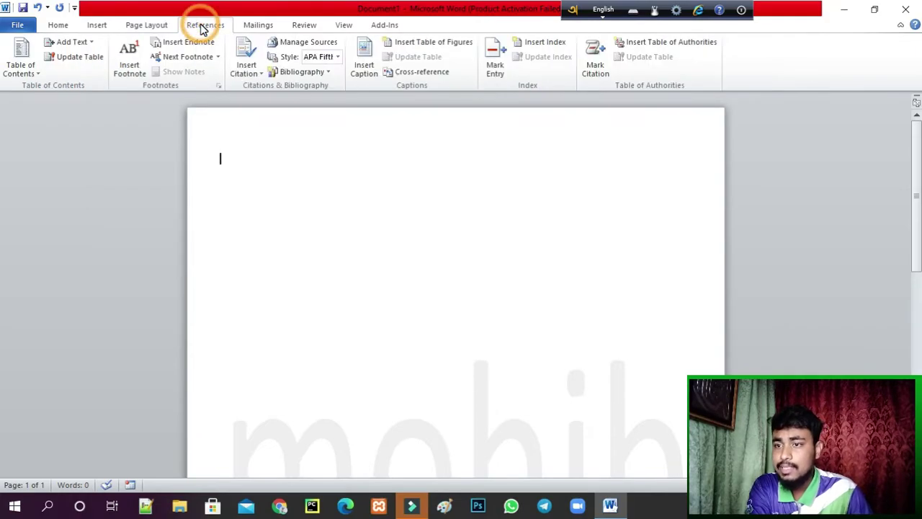
pyautogui.click(256, 26)
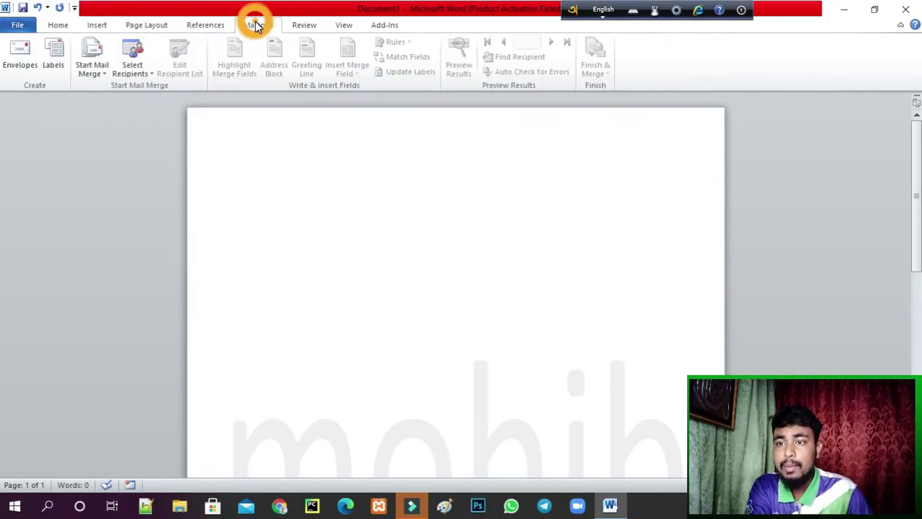
pyautogui.click(306, 25)
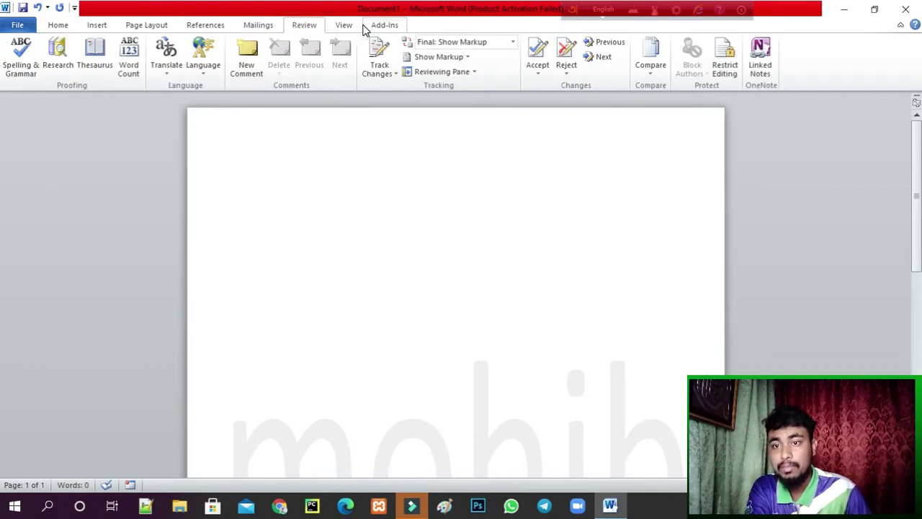
pyautogui.click(366, 26)
pyautogui.click(314, 24)
pyautogui.click(342, 25)
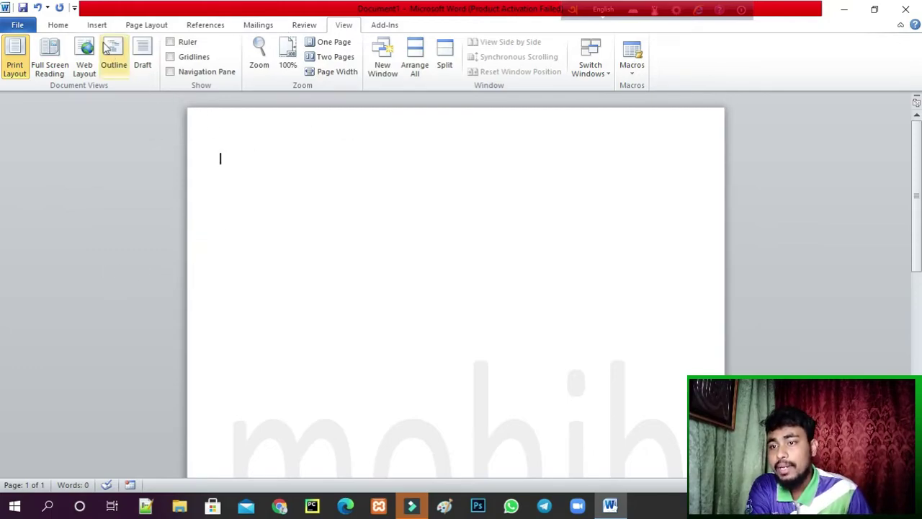
pyautogui.click(57, 24)
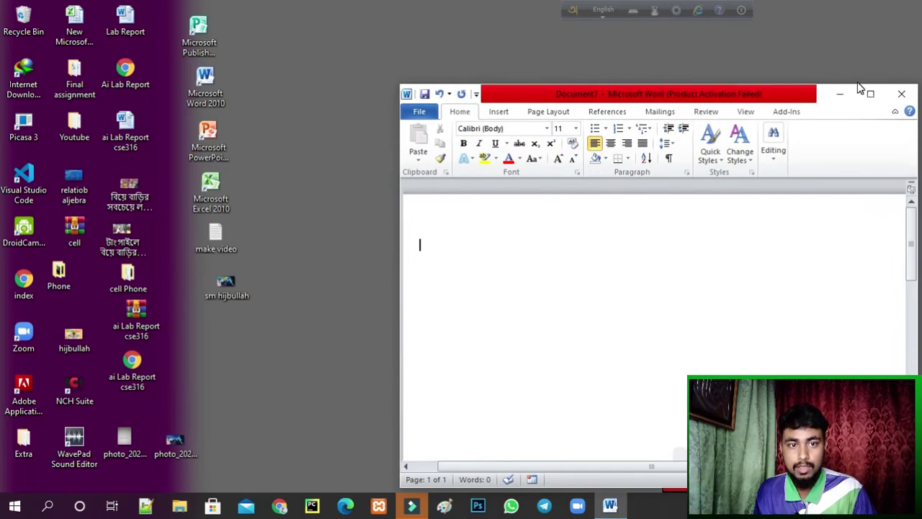
# Open 'make video' in Notepad, select and copy all its titles, and return to Word.
pyautogui.click(839, 92)
pyautogui.doubleClick(220, 231)
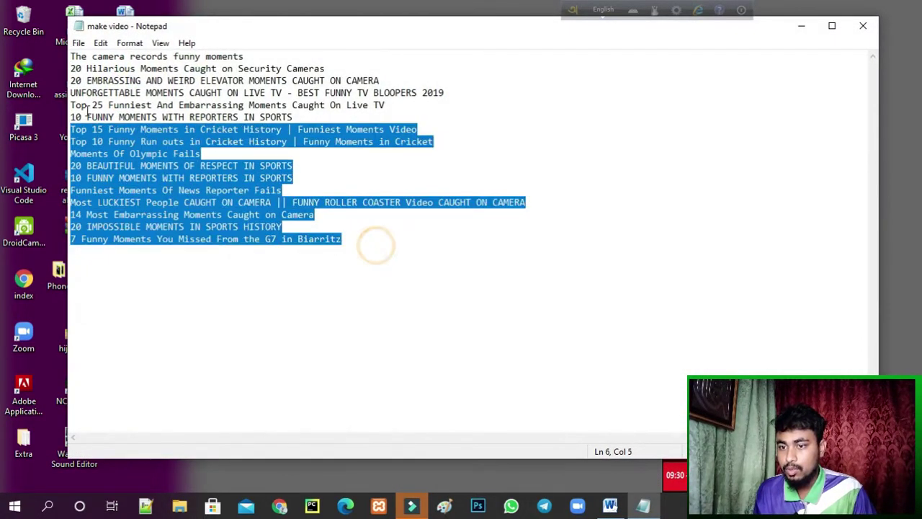
pyautogui.moveTo(377, 248); pyautogui.dragTo(69, 56)
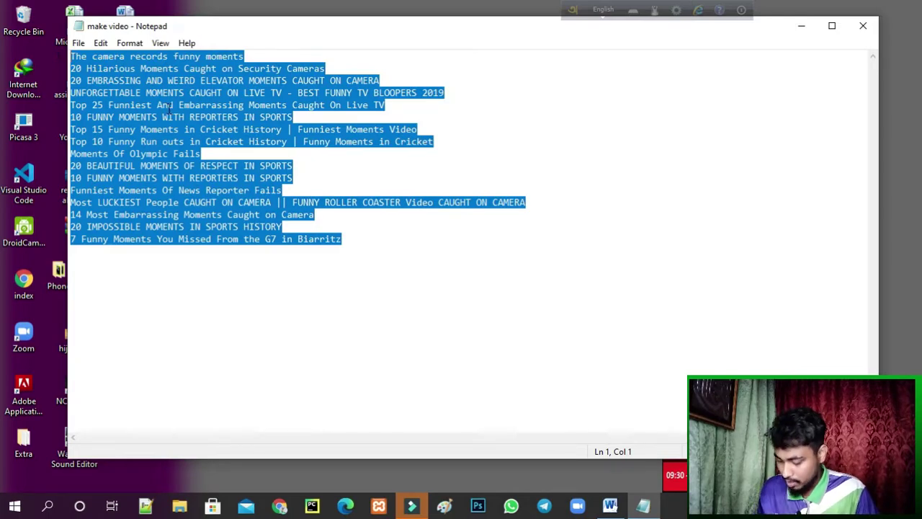
pyautogui.click(801, 27)
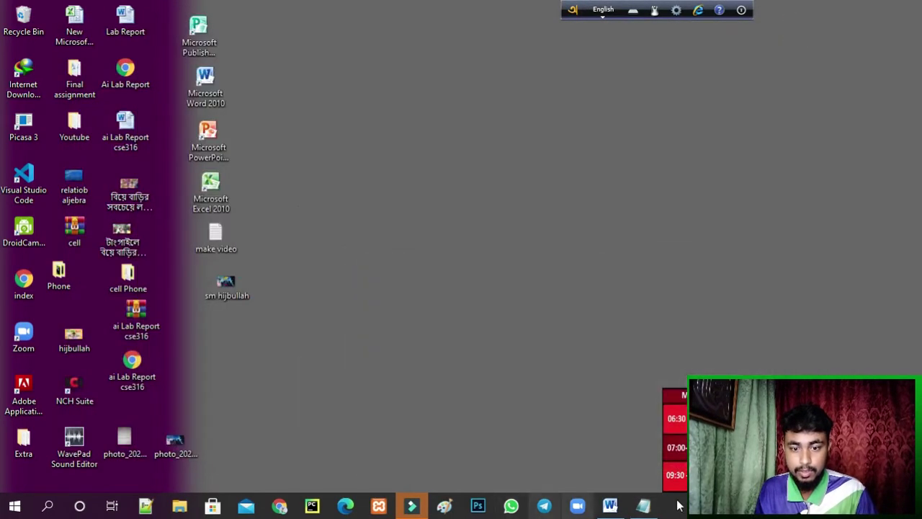
pyautogui.click(612, 505)
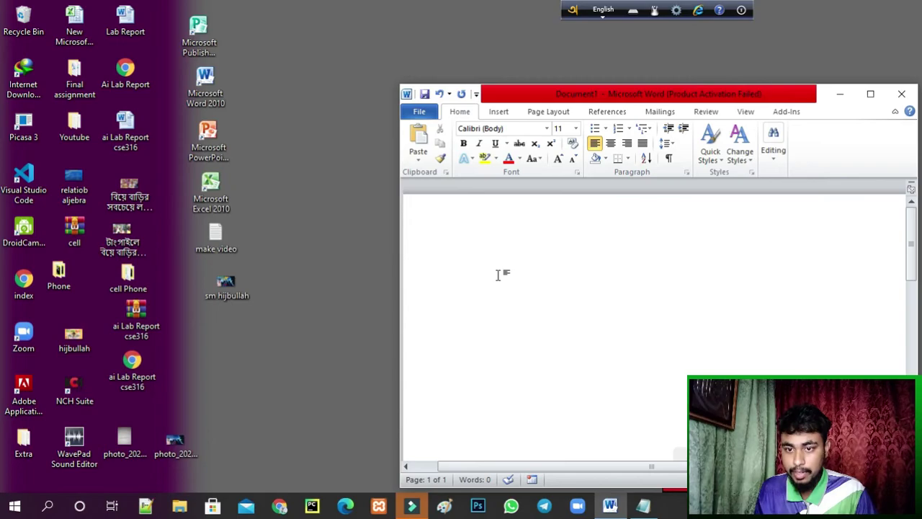
# Paste the titles, maximize Word, and select the first line 'The camera records funny moments'.
pyautogui.hotkey('ctrl', 'v')
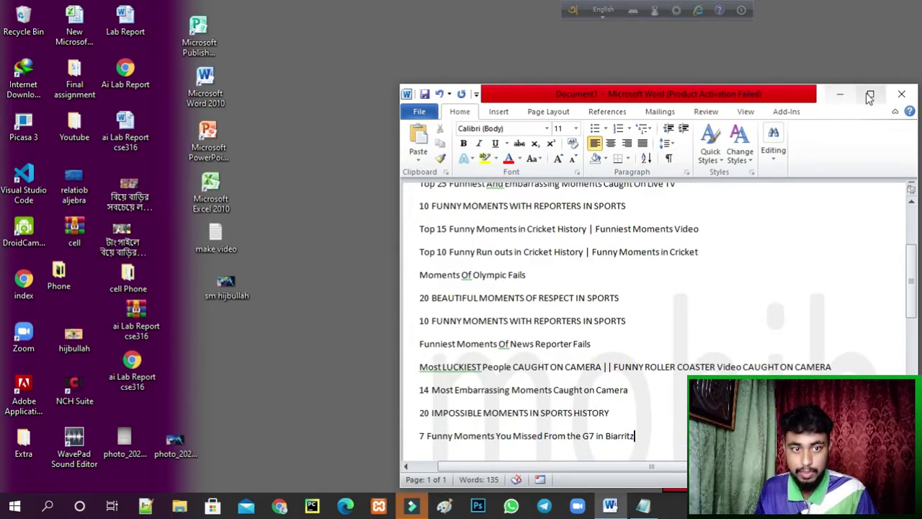
pyautogui.click(870, 93)
pyautogui.scroll(3, 315, 209)
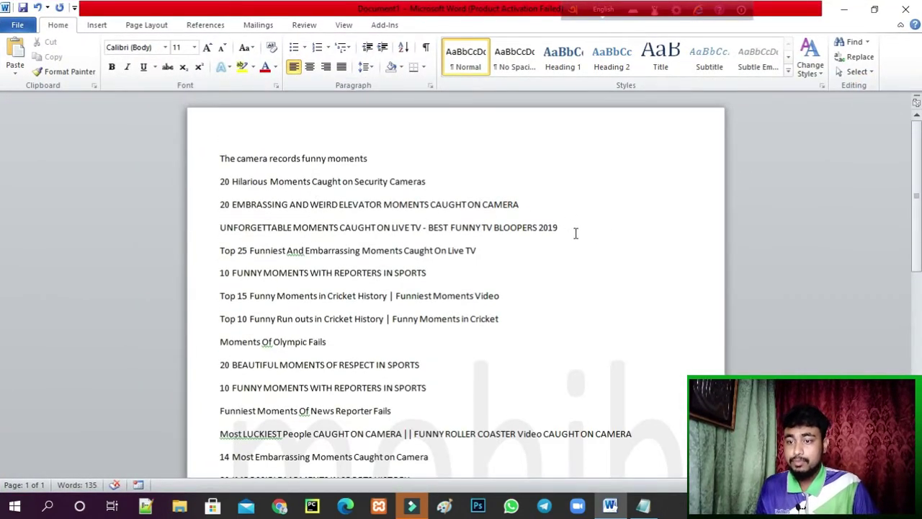
pyautogui.scroll(-2, 570, 231)
pyautogui.scroll(3, 498, 261)
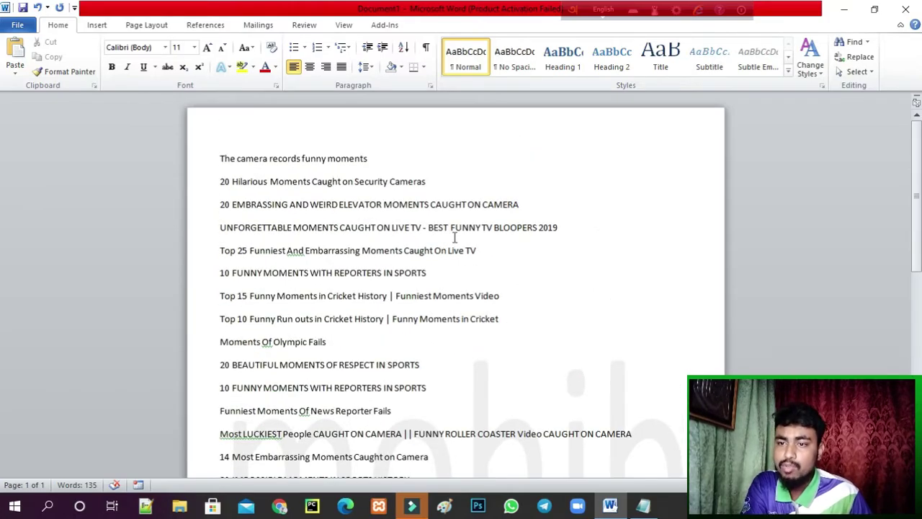
pyautogui.scroll(-1, 450, 243)
pyautogui.scroll(1, 447, 246)
pyautogui.scroll(-1, 369, 229)
pyautogui.scroll(1, 466, 278)
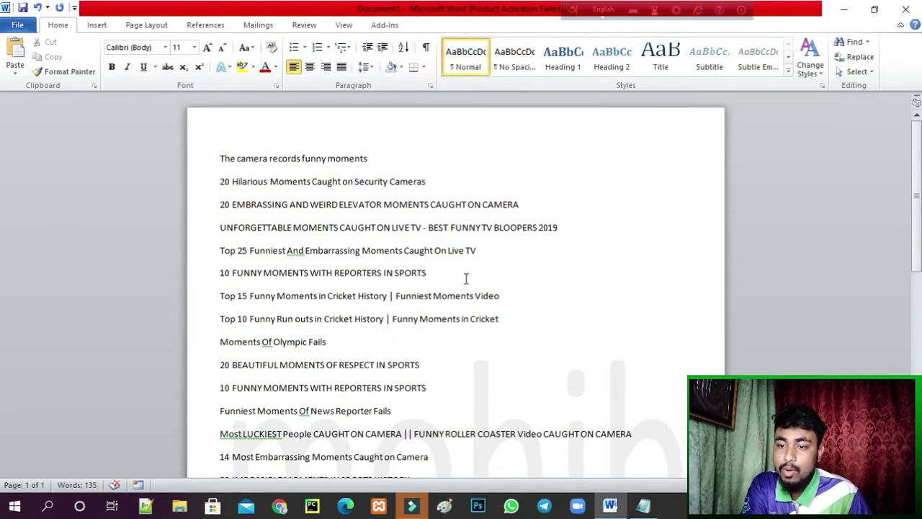
pyautogui.scroll(-1, 449, 393)
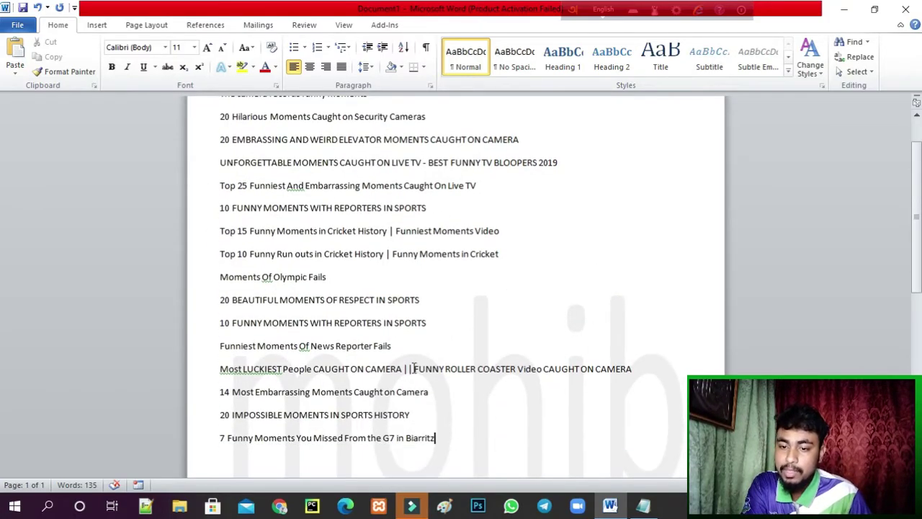
pyautogui.scroll(1, 328, 220)
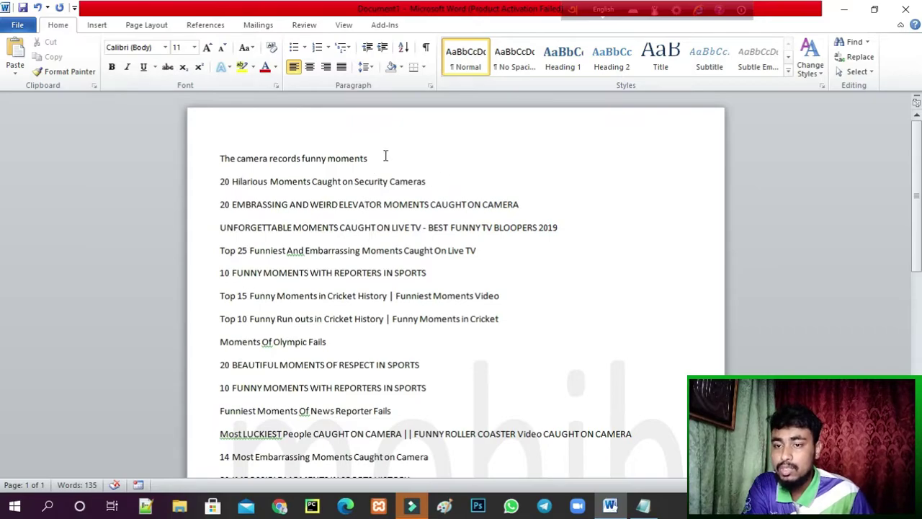
pyautogui.moveTo(385, 156); pyautogui.dragTo(222, 160)
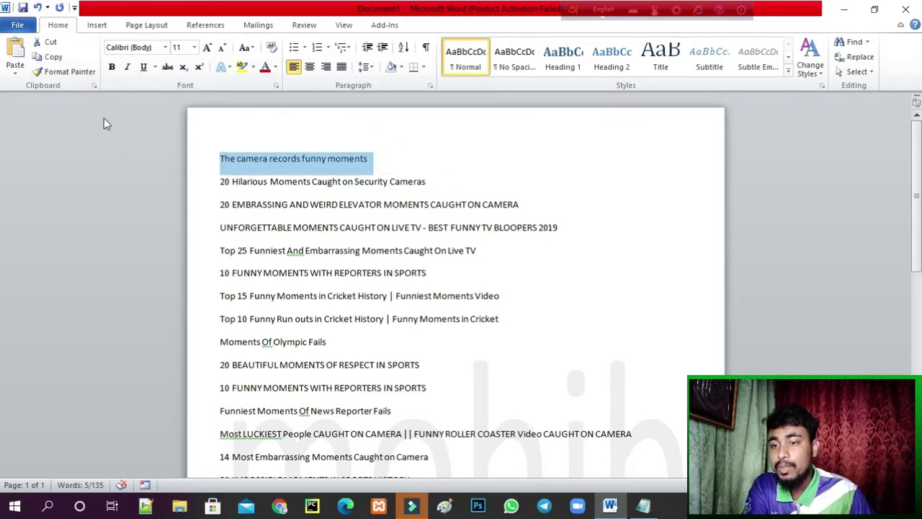
# Reselect the first line and make it bold, italic and wavy-underlined.
pyautogui.click(303, 165)
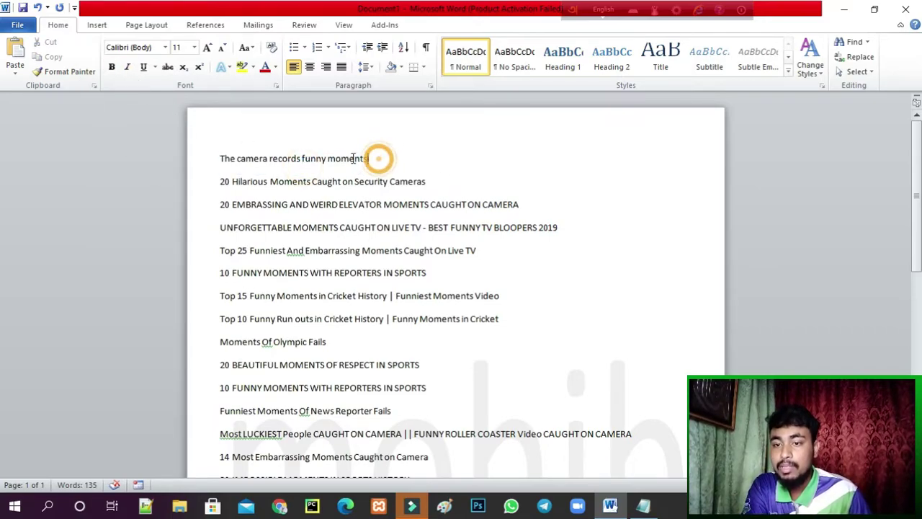
pyautogui.moveTo(379, 158); pyautogui.dragTo(233, 153)
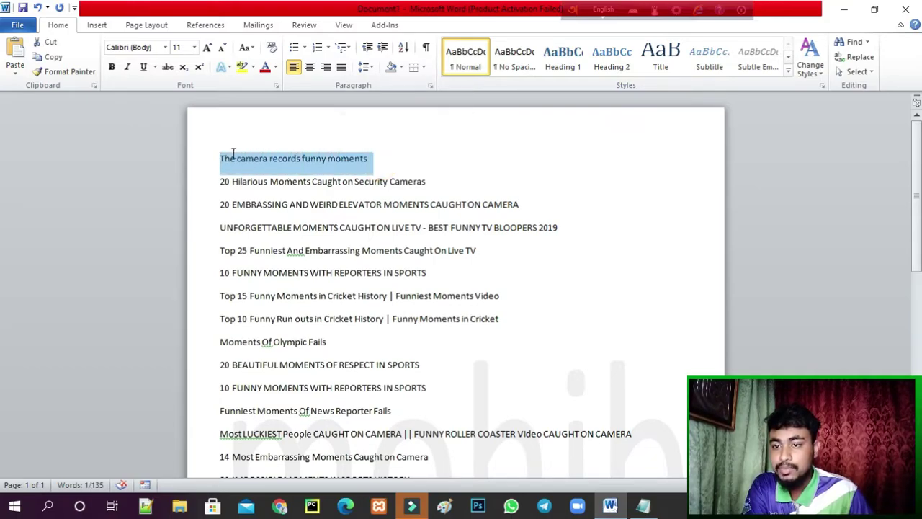
pyautogui.click(112, 68)
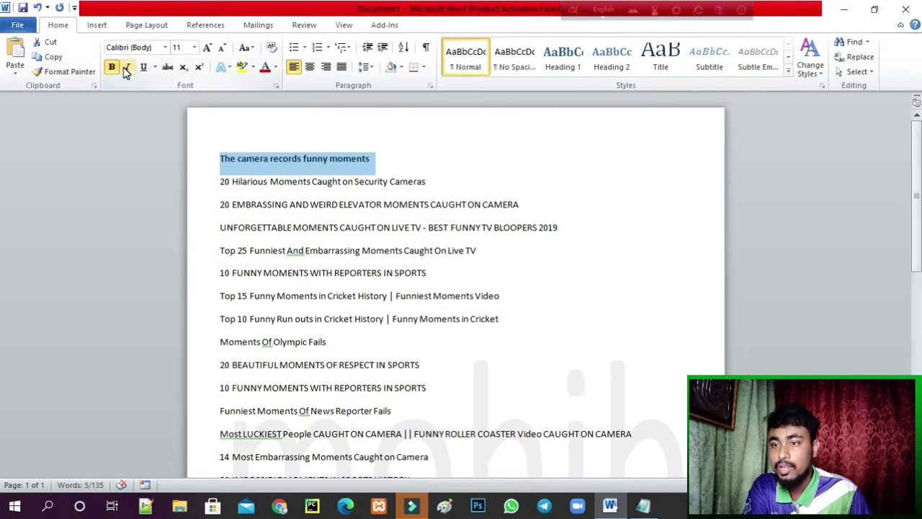
pyautogui.click(126, 67)
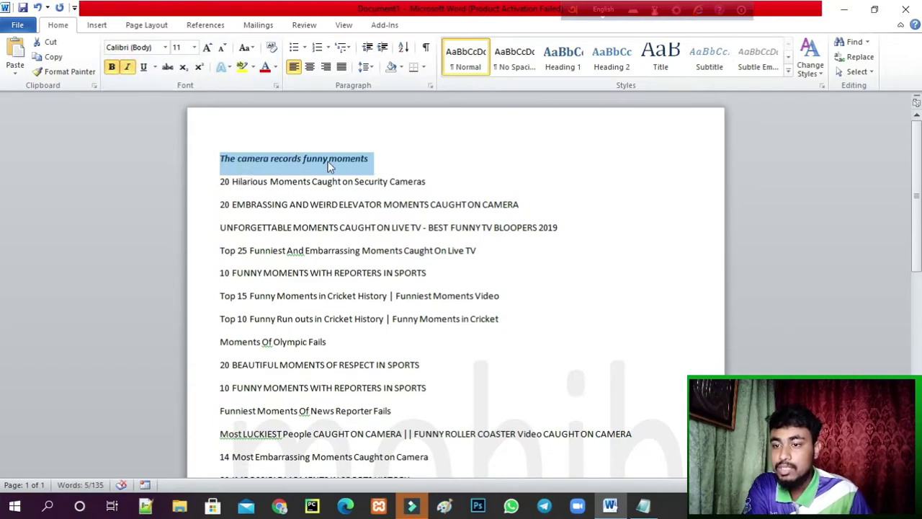
pyautogui.click(144, 69)
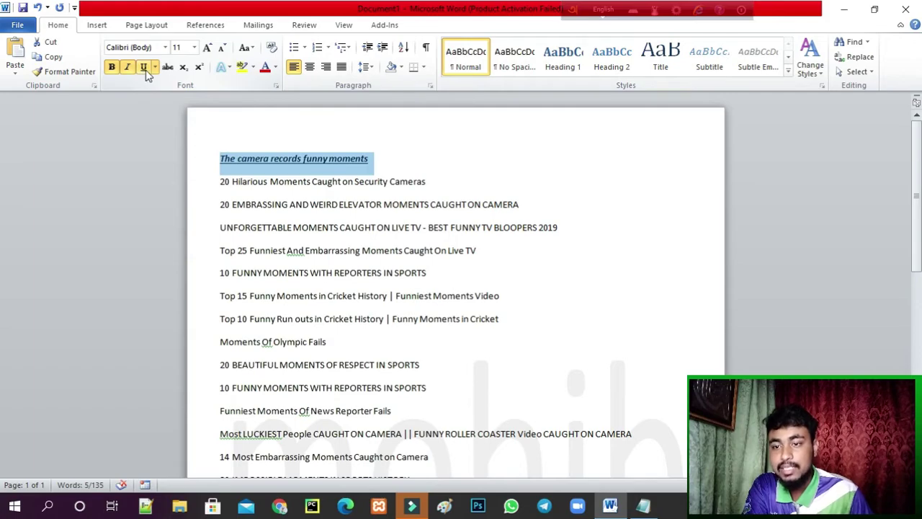
pyautogui.click(155, 70)
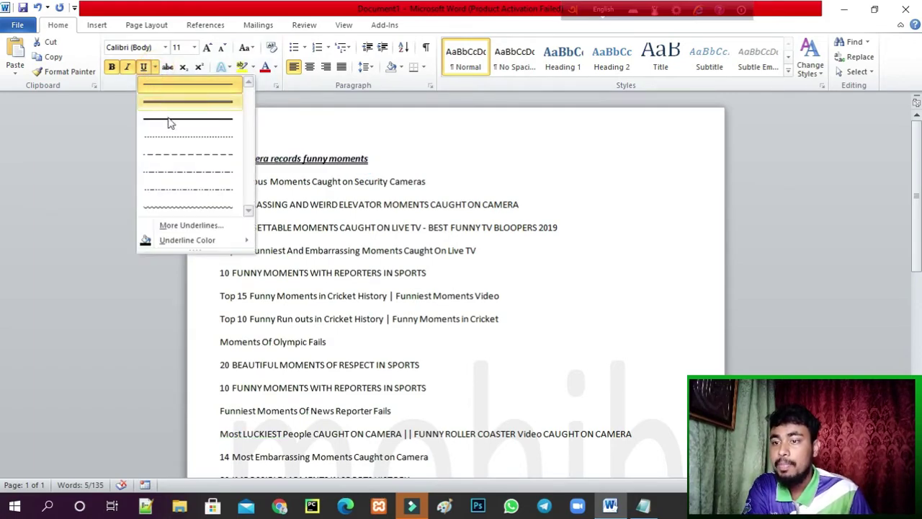
pyautogui.click(190, 207)
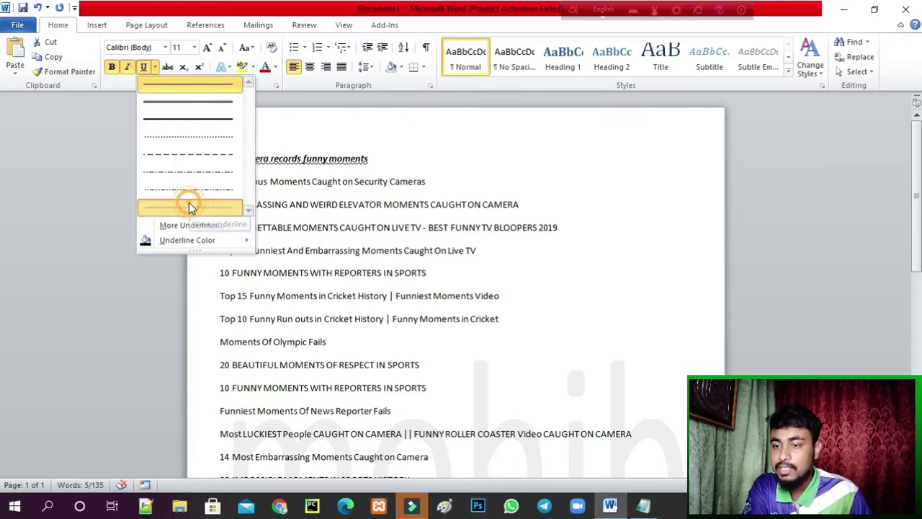
# Add strikethrough, then turn off bold, italic and underline and toggle subscript on and off.
pyautogui.click(167, 68)
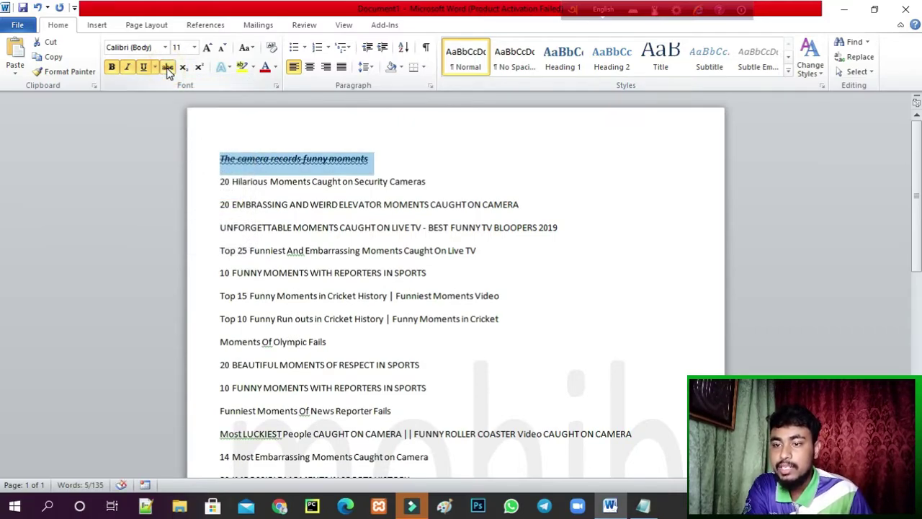
pyautogui.click(112, 67)
pyautogui.click(128, 67)
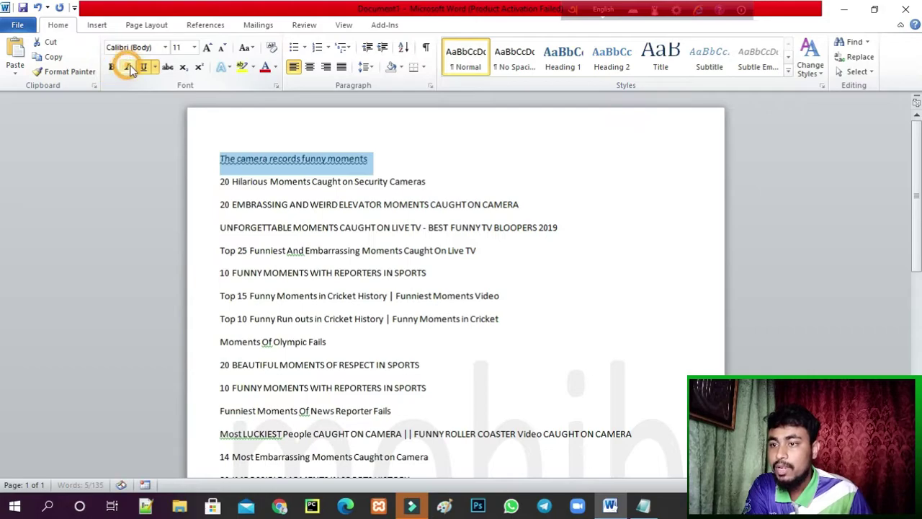
pyautogui.click(144, 67)
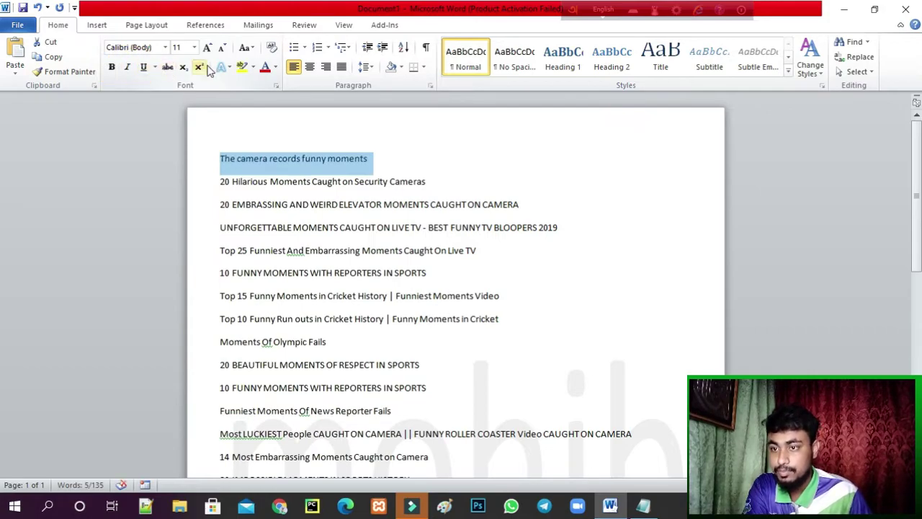
pyautogui.click(184, 68)
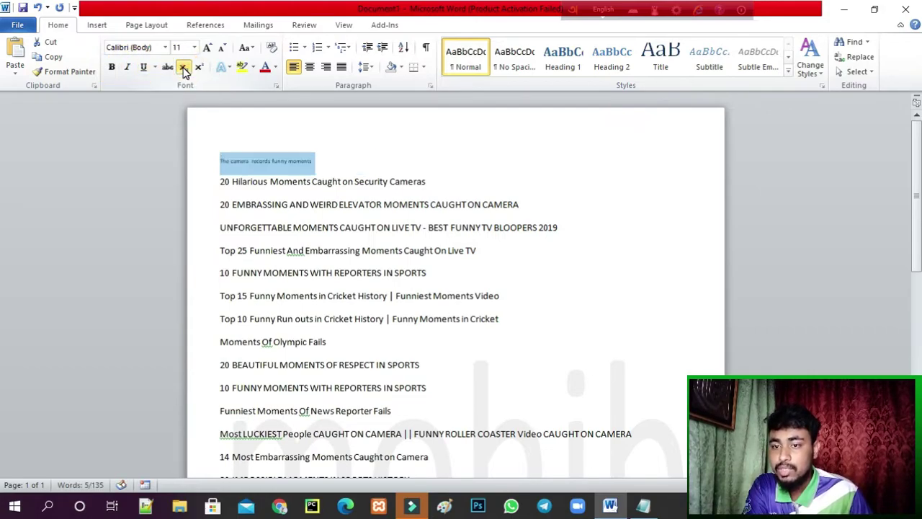
pyautogui.click(184, 70)
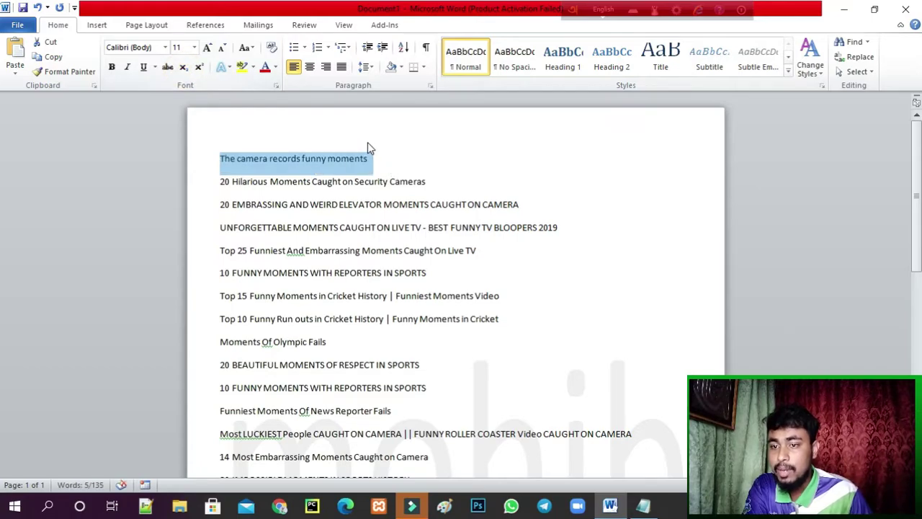
pyautogui.click(385, 157)
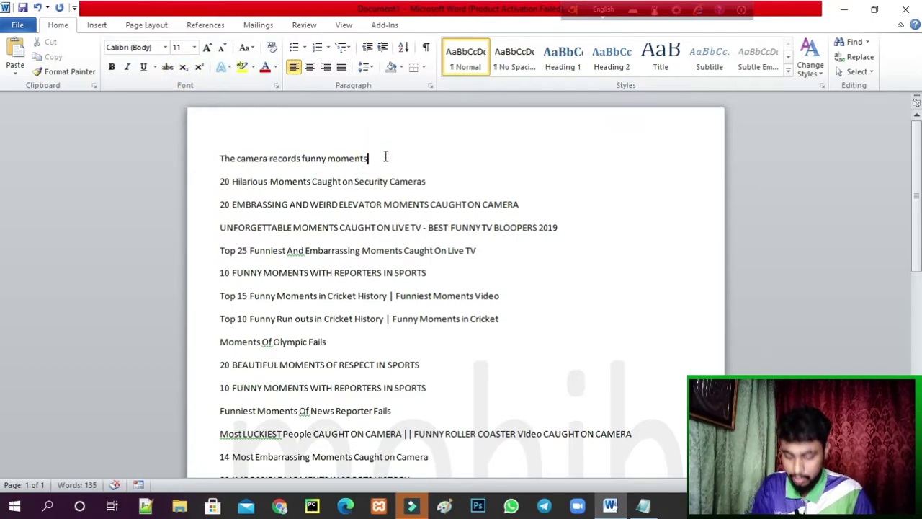
pyautogui.write(' H2')
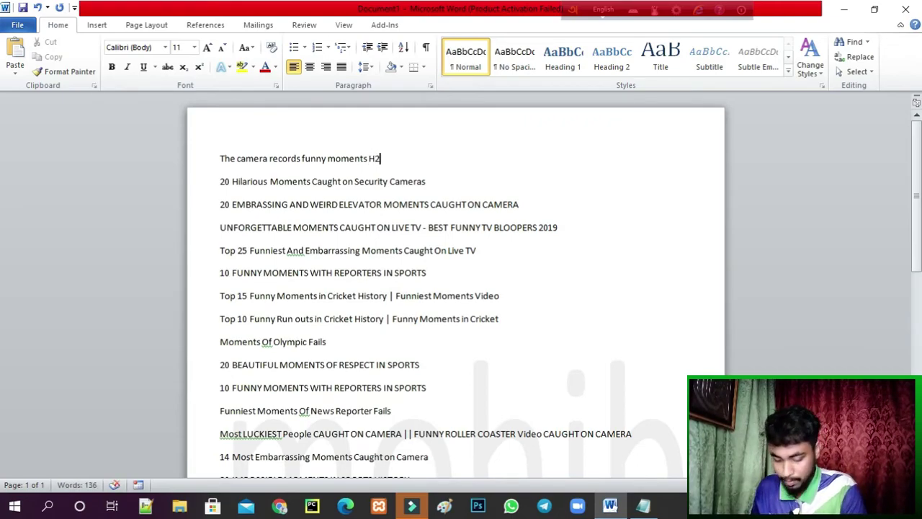
pyautogui.write('O')
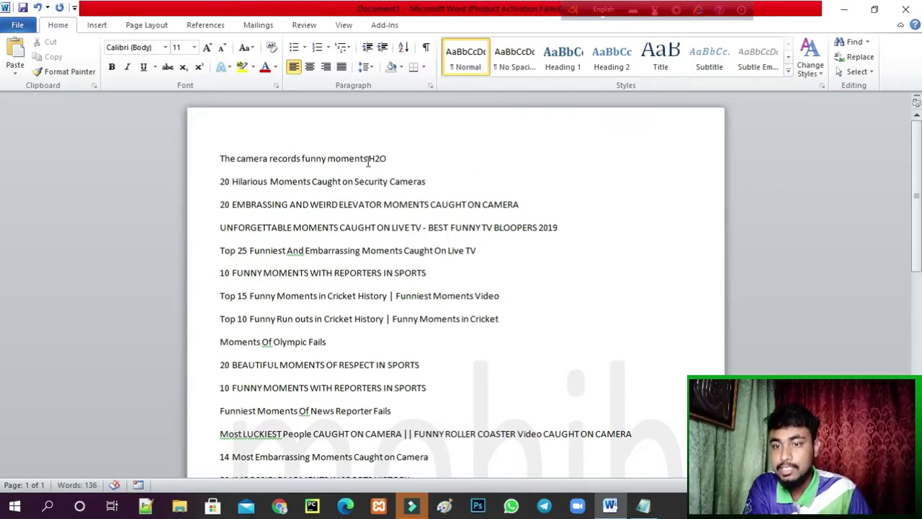
pyautogui.moveTo(373, 159); pyautogui.dragTo(380, 159)
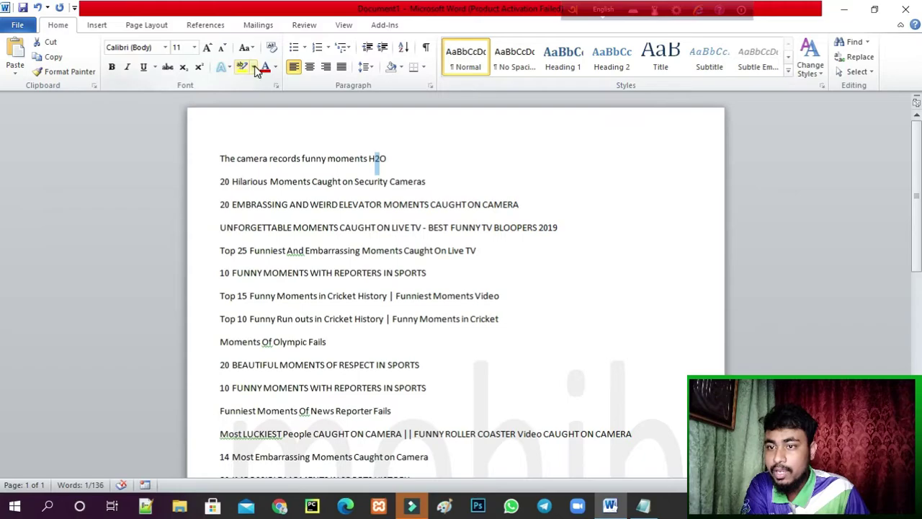
pyautogui.click(185, 69)
pyautogui.click(385, 159)
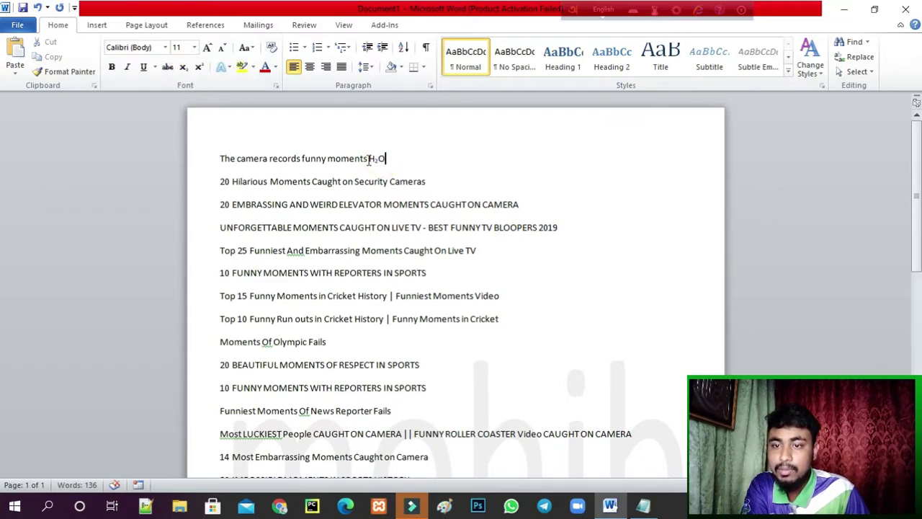
pyautogui.doubleClick(371, 162)
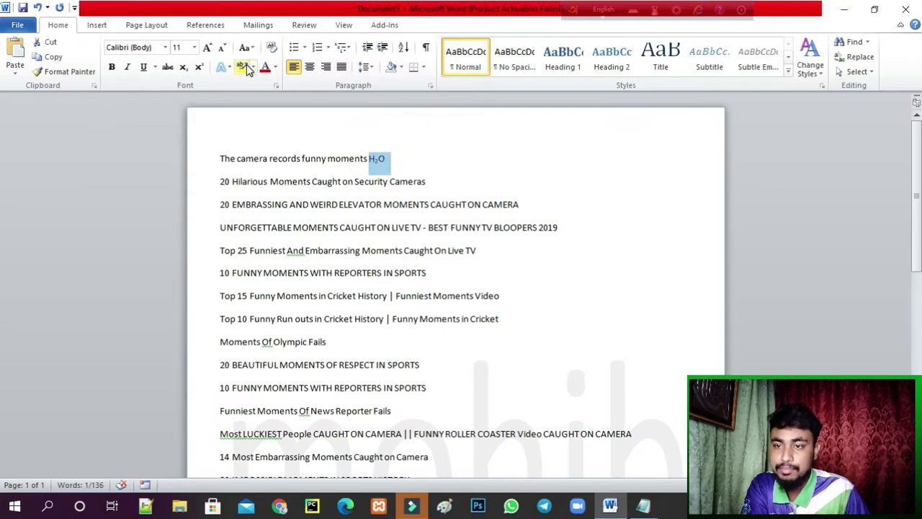
pyautogui.click(207, 48)
pyautogui.click(207, 48)
pyautogui.click(206, 47)
pyautogui.click(207, 48)
pyautogui.click(207, 48)
pyautogui.click(207, 47)
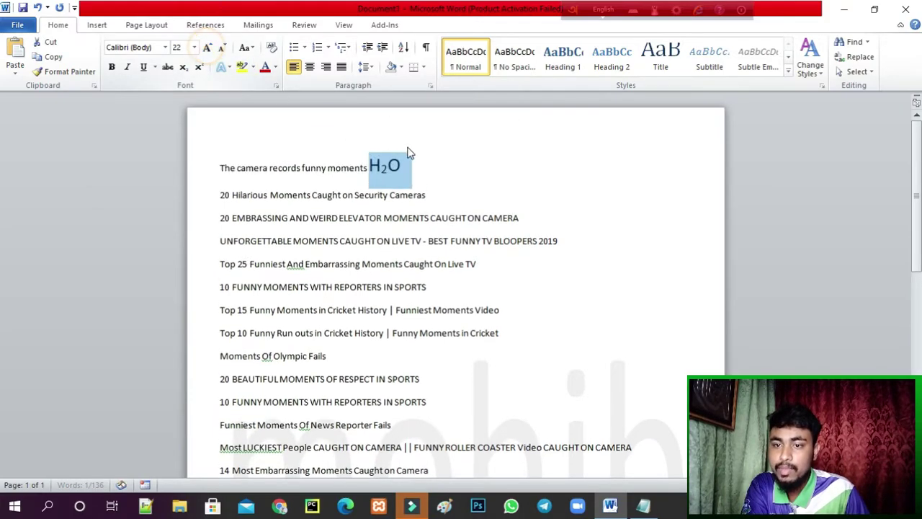
pyautogui.click(375, 156)
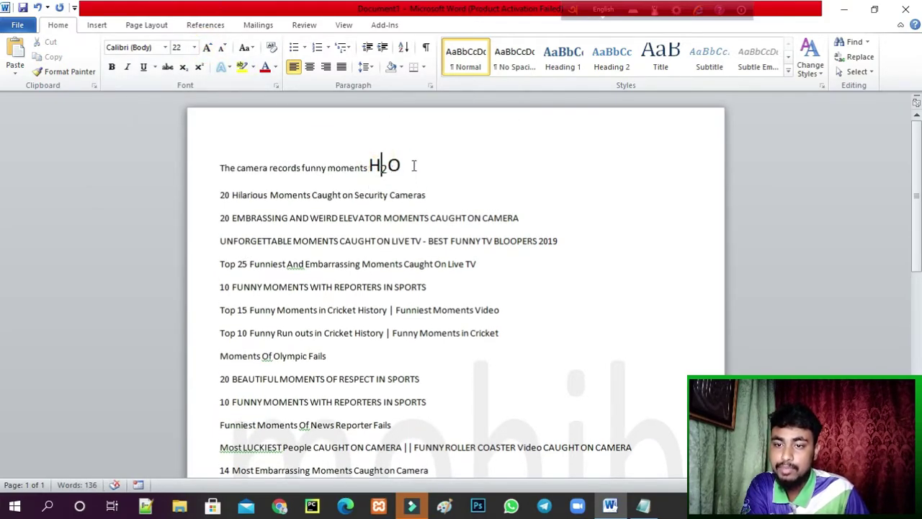
pyautogui.click(412, 165)
pyautogui.doubleClick(413, 165)
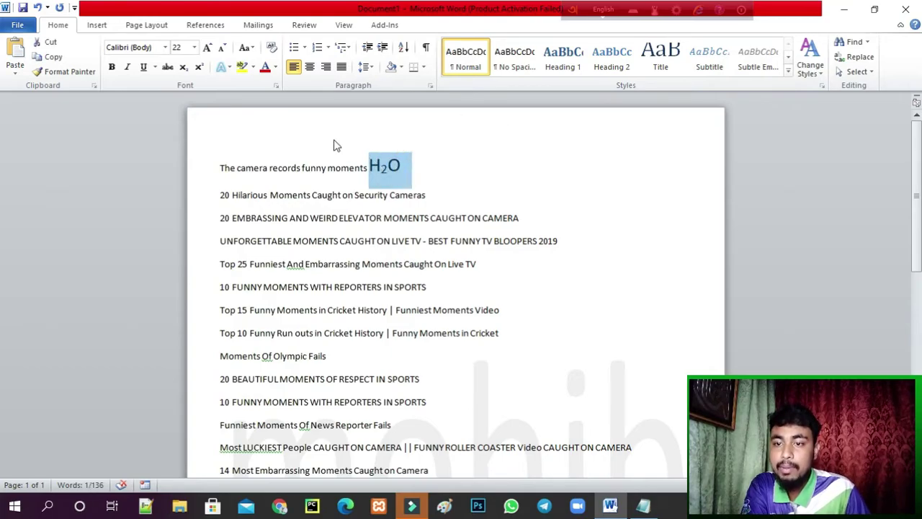
pyautogui.moveTo(381, 170); pyautogui.dragTo(388, 170)
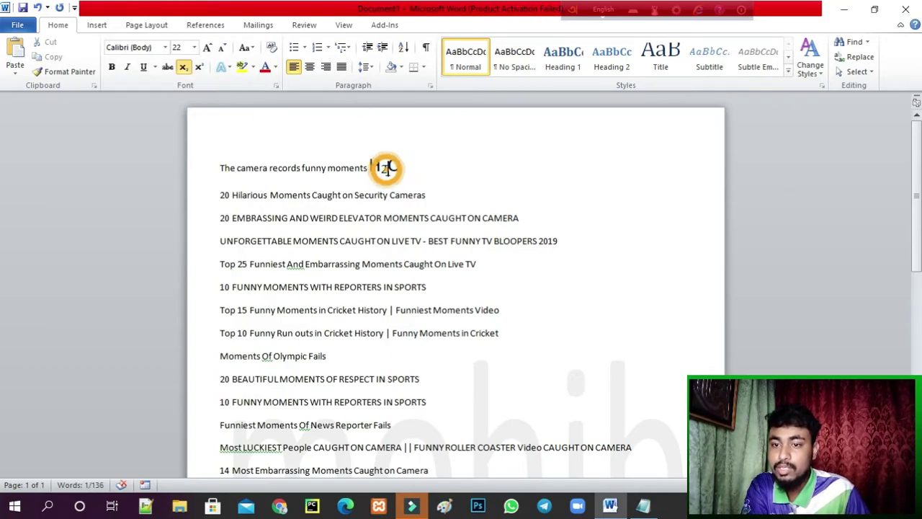
pyautogui.click(200, 67)
pyautogui.click(382, 165)
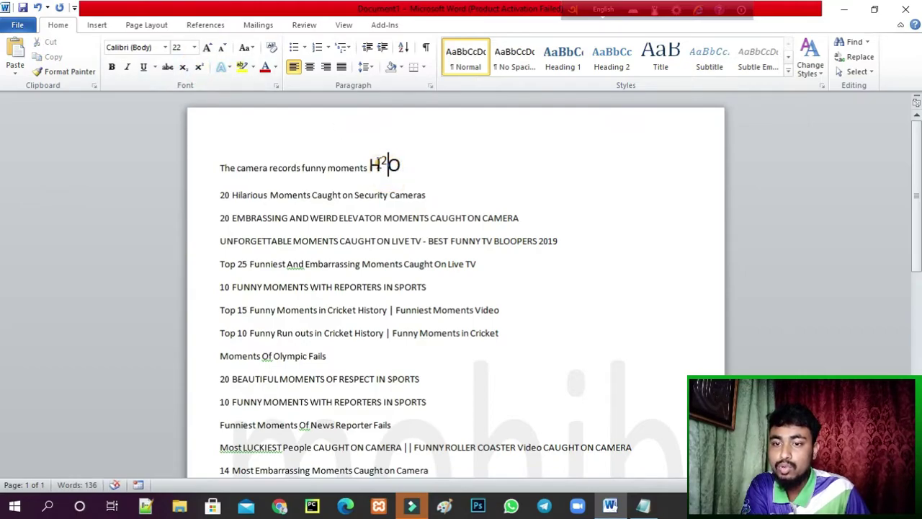
pyautogui.moveTo(400, 164); pyautogui.dragTo(373, 165)
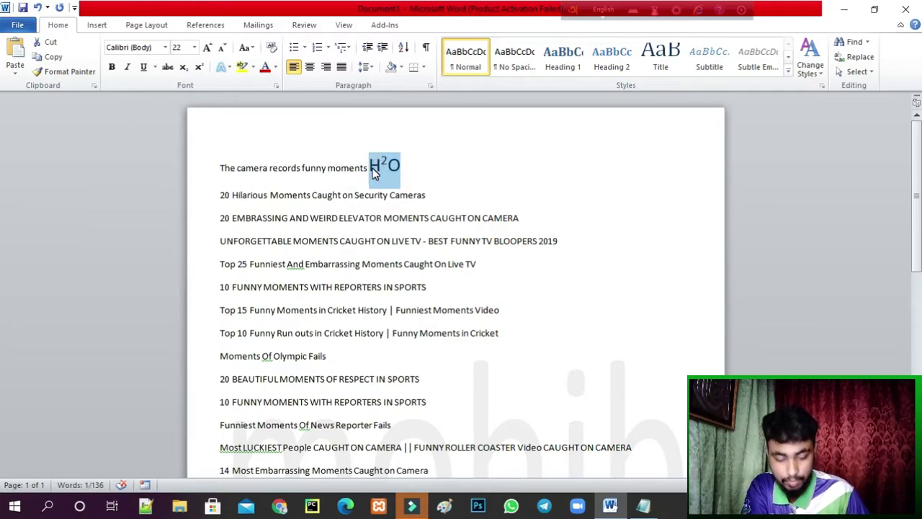
pyautogui.press('BackSpace')
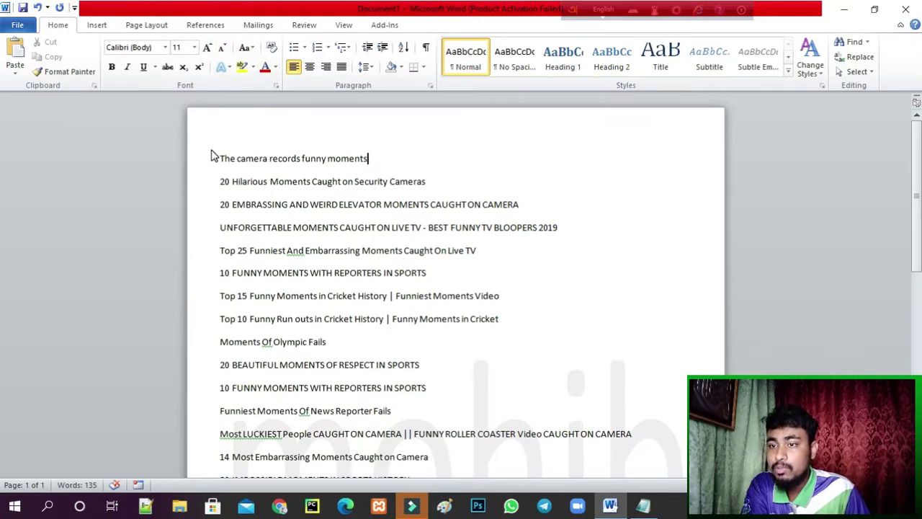
# Select the first line and apply an outlined, then a gold text effect.
pyautogui.moveTo(221, 157); pyautogui.dragTo(344, 144)
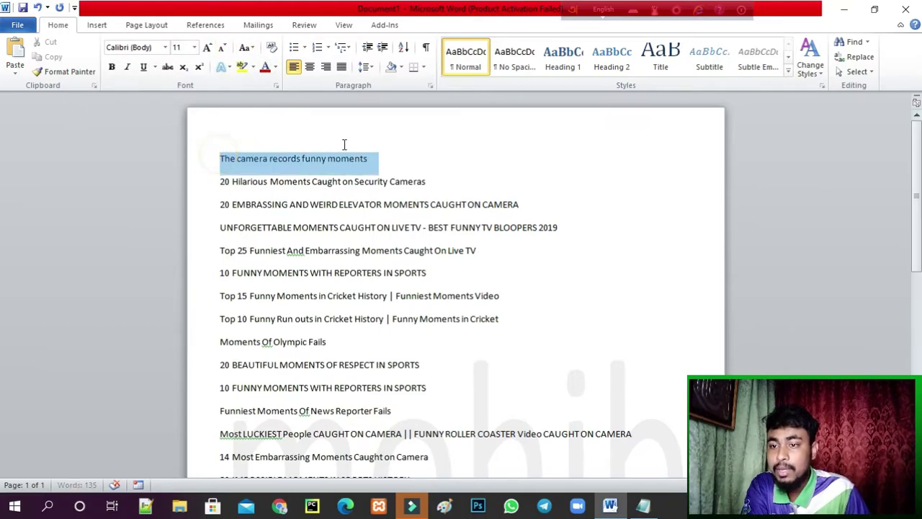
pyautogui.click(227, 67)
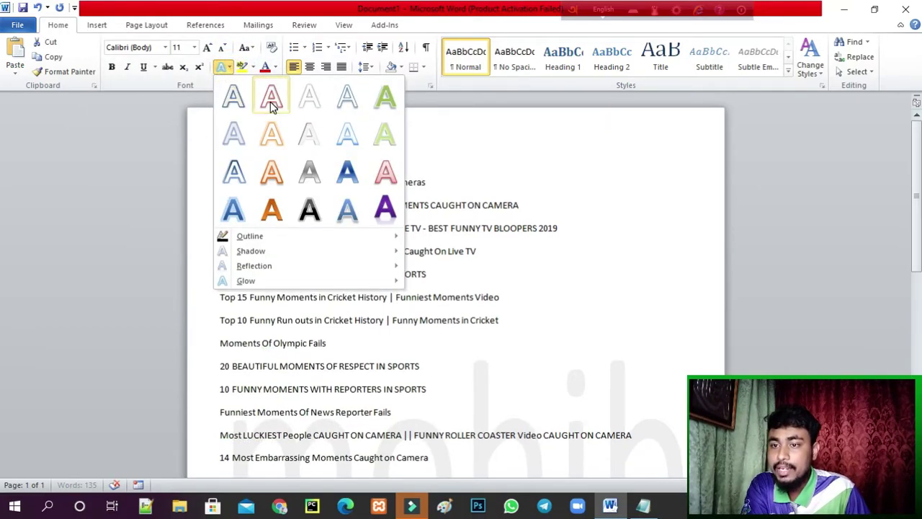
pyautogui.click(242, 104)
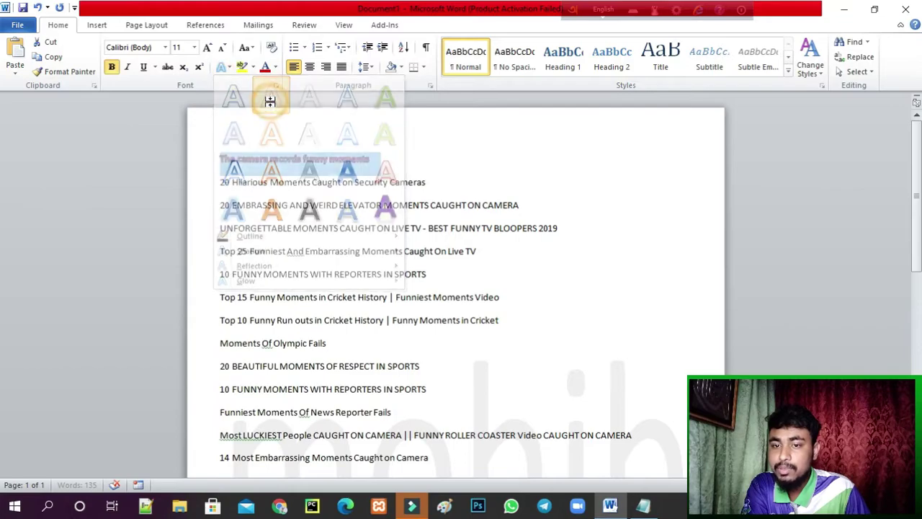
pyautogui.click(227, 67)
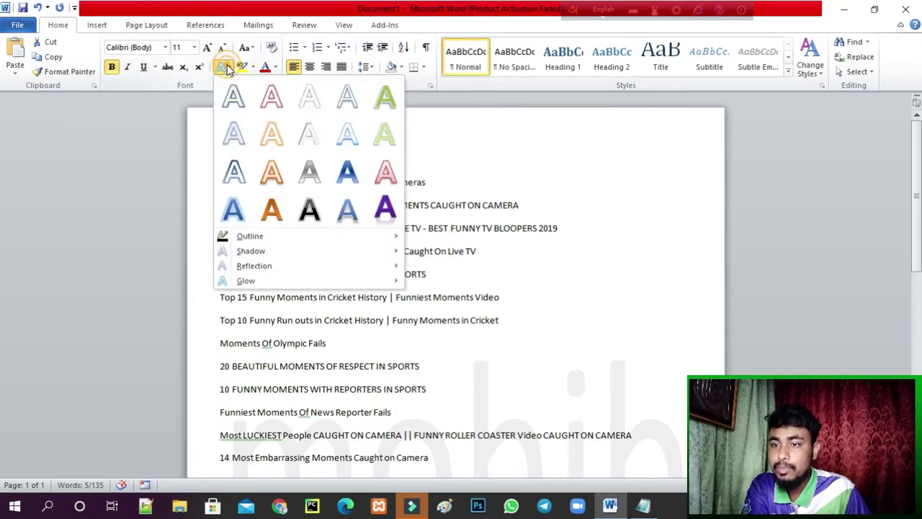
pyautogui.click(308, 211)
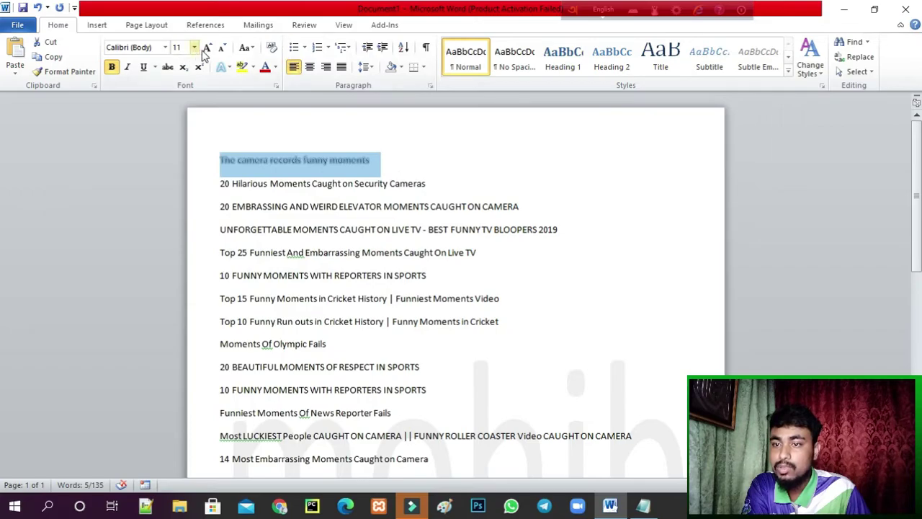
# Grow the first line to 20 pt, then shrink it back to 16 pt.
pyautogui.click(207, 49)
pyautogui.click(207, 49)
pyautogui.click(207, 49)
pyautogui.click(207, 49)
pyautogui.click(207, 49)
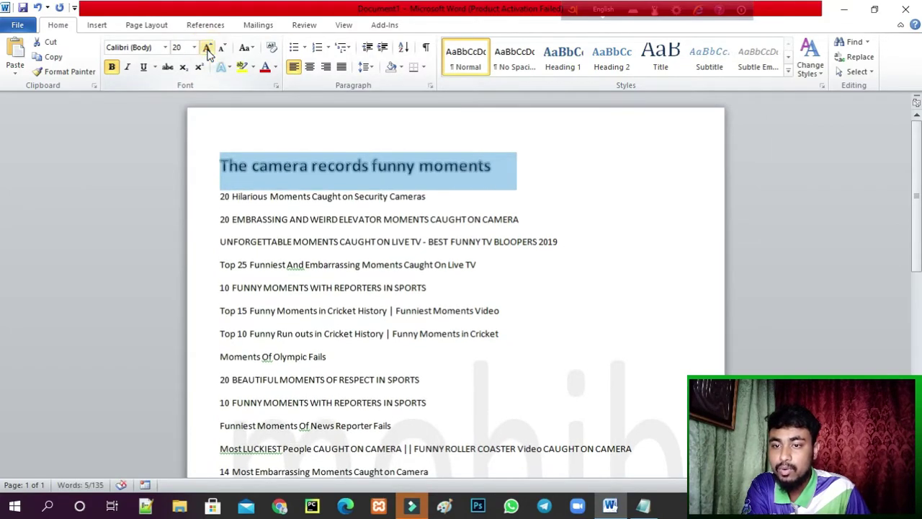
pyautogui.click(223, 49)
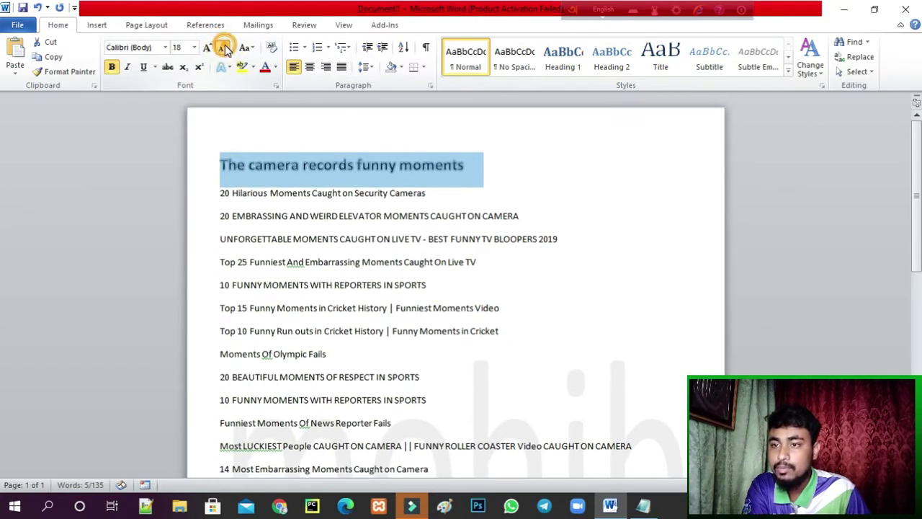
pyautogui.click(223, 48)
pyautogui.moveTo(451, 166); pyautogui.dragTo(220, 168)
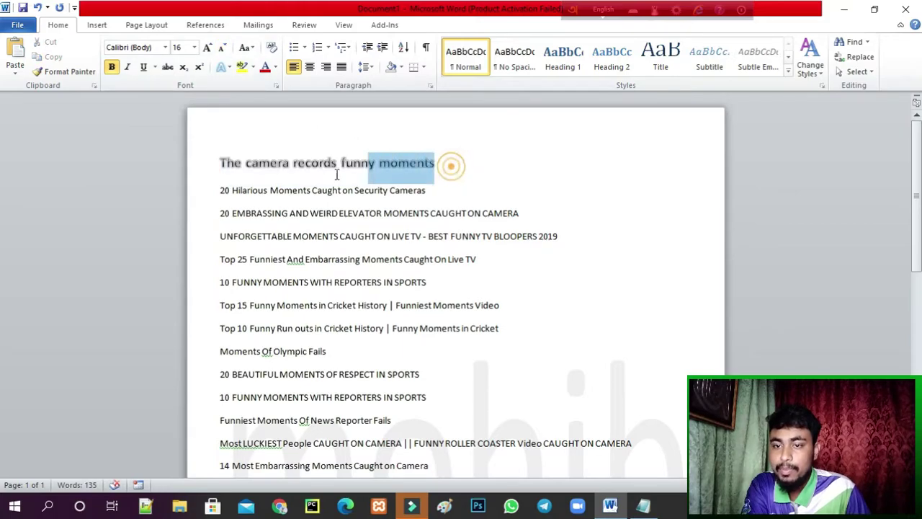
# Give the title's text outline a theme colour from Text Effects.
pyautogui.click(222, 67)
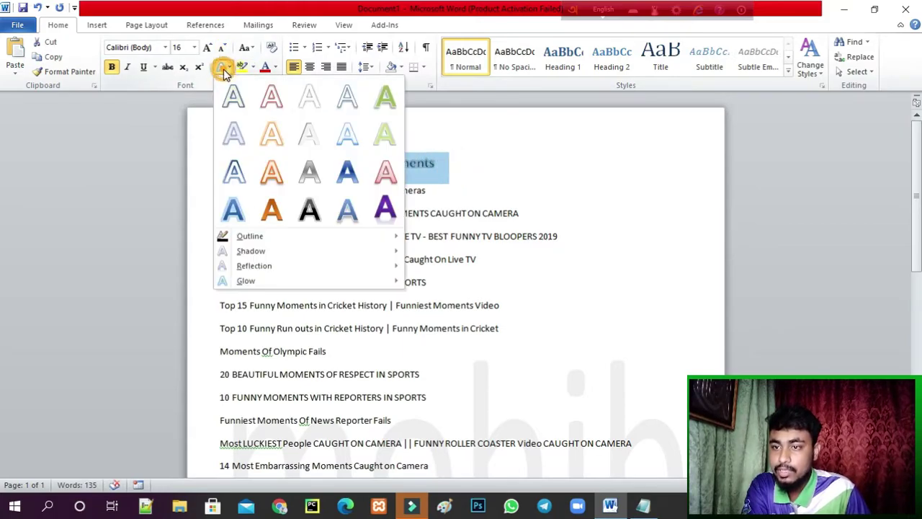
pyautogui.moveTo(253, 244)
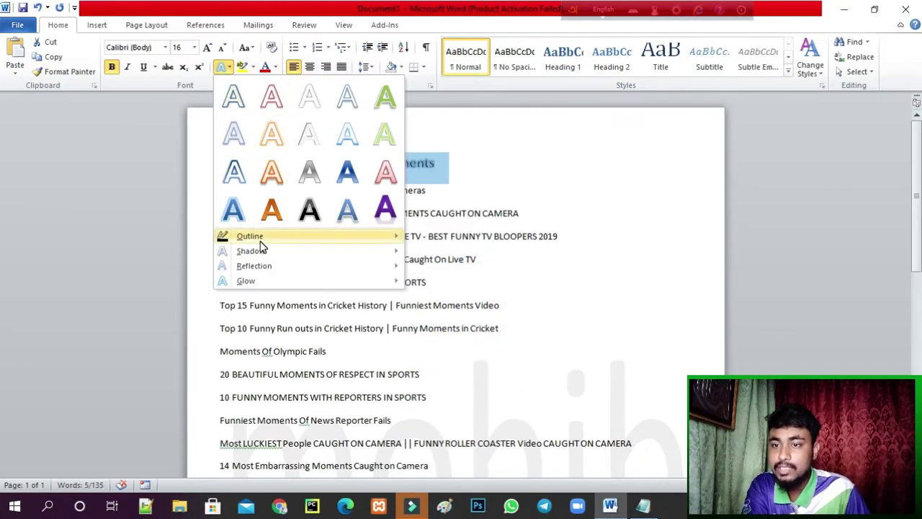
pyautogui.click(259, 246)
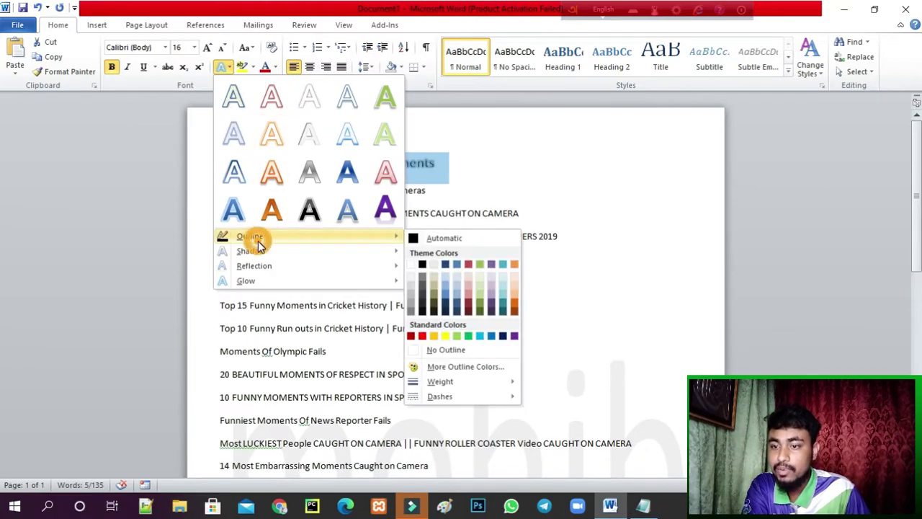
pyautogui.click(410, 265)
pyautogui.moveTo(432, 162); pyautogui.dragTo(224, 162)
# Set the title's text outline to No Outline, reselecting the title and repeating it.
pyautogui.click(229, 69)
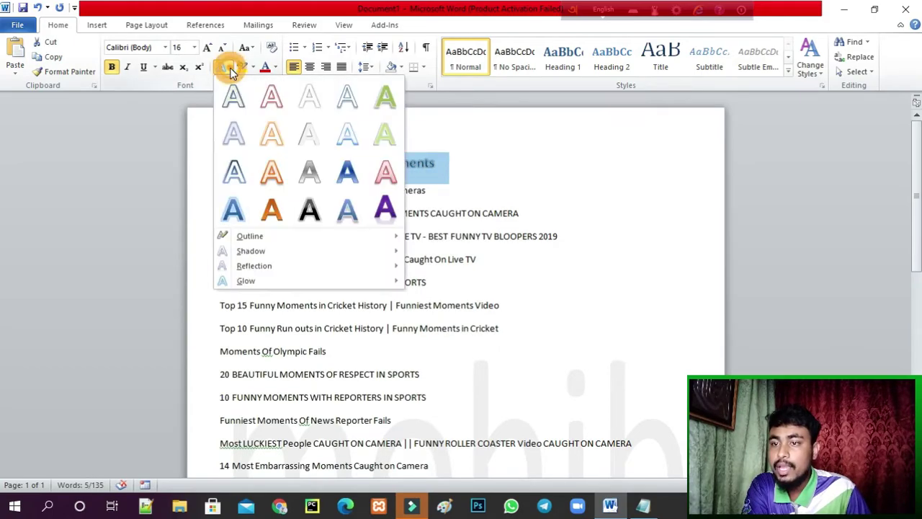
pyautogui.moveTo(242, 281)
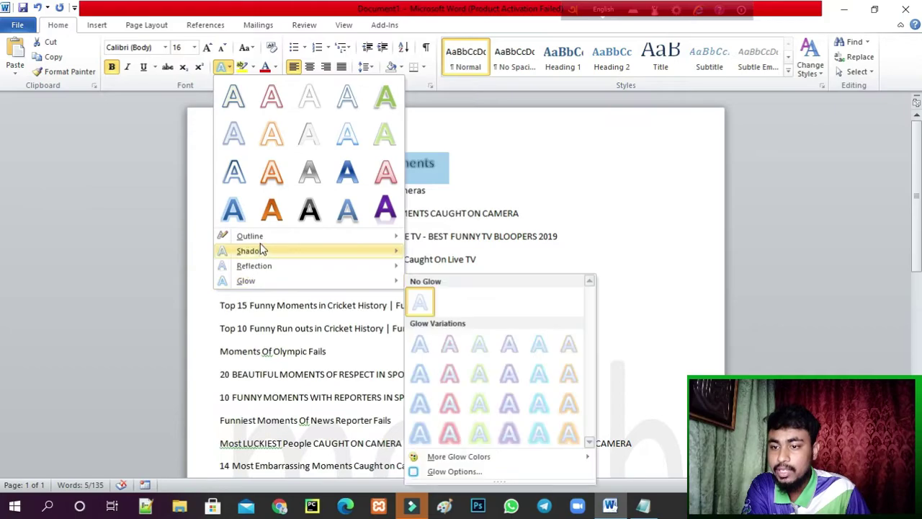
pyautogui.moveTo(252, 235)
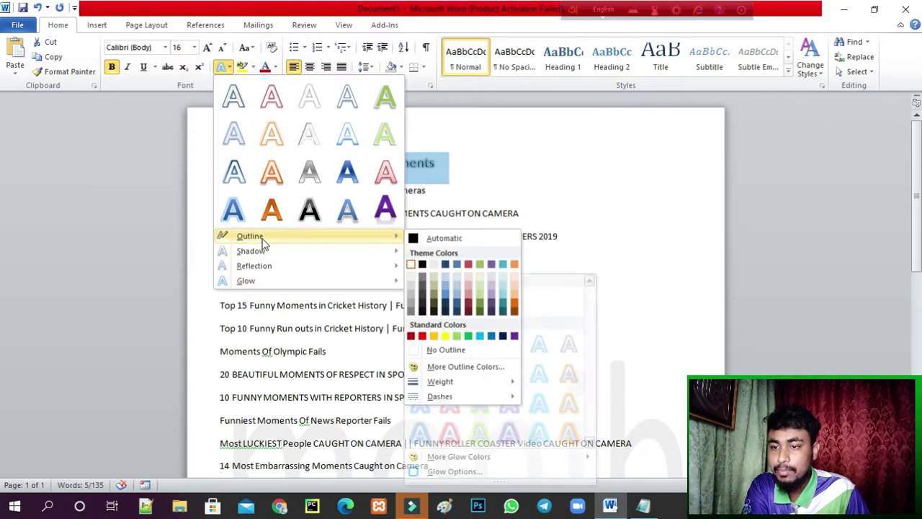
pyautogui.click(417, 351)
pyautogui.click(457, 165)
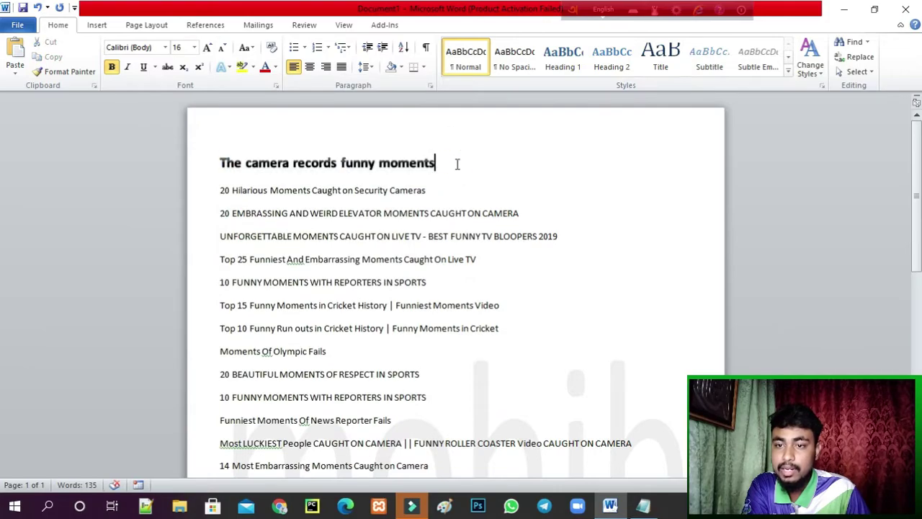
pyautogui.moveTo(457, 164); pyautogui.dragTo(221, 163)
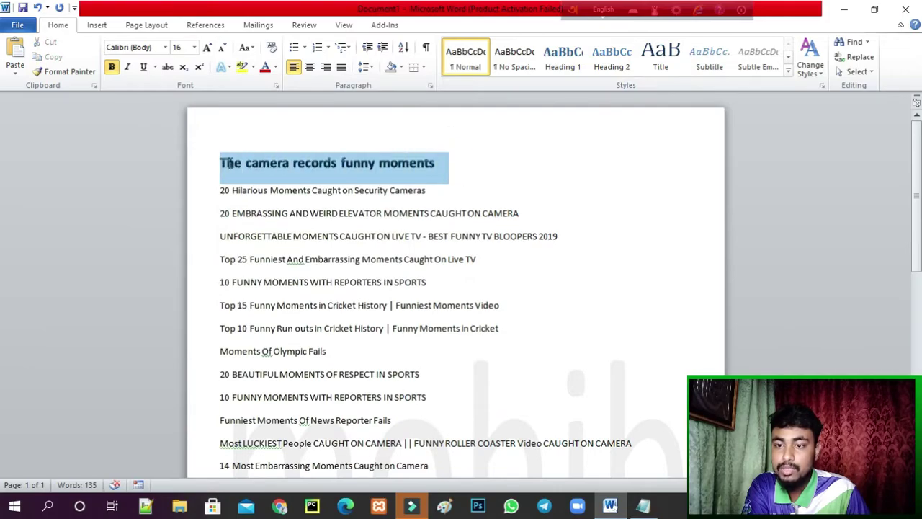
pyautogui.click(225, 68)
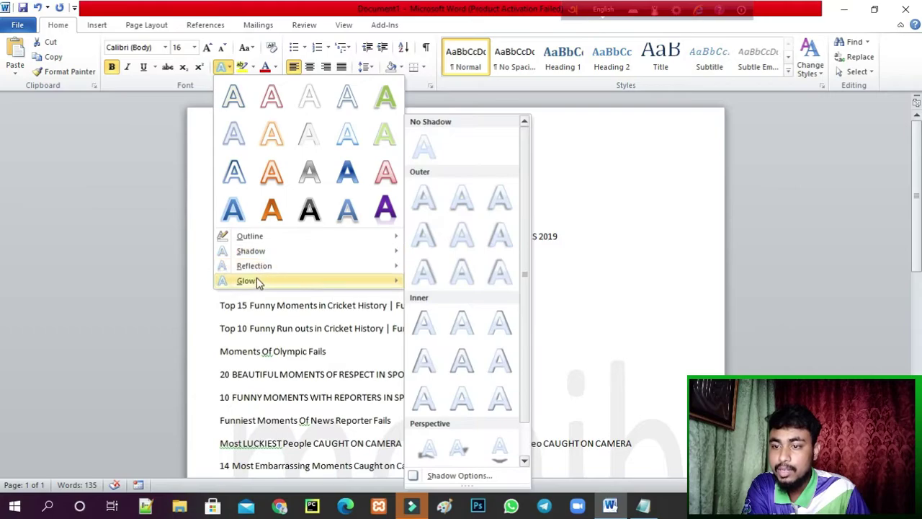
pyautogui.moveTo(256, 279)
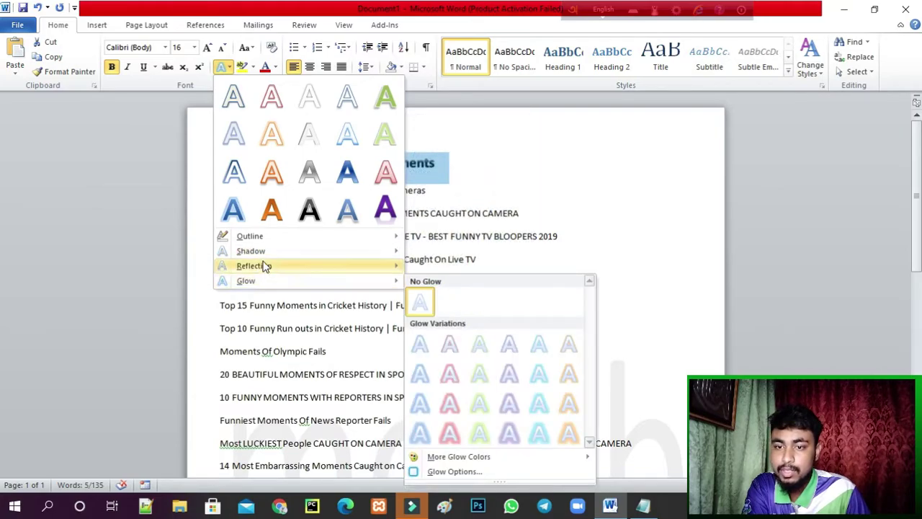
pyautogui.moveTo(263, 238)
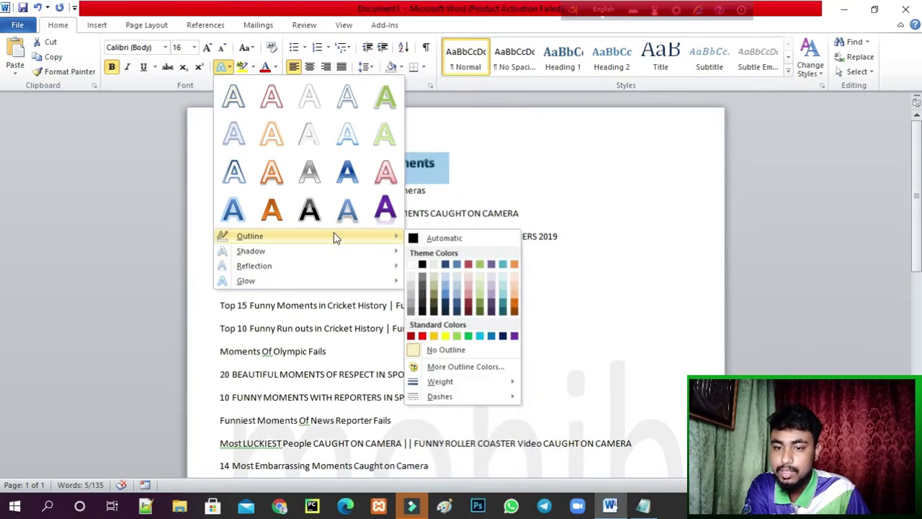
pyautogui.click(444, 353)
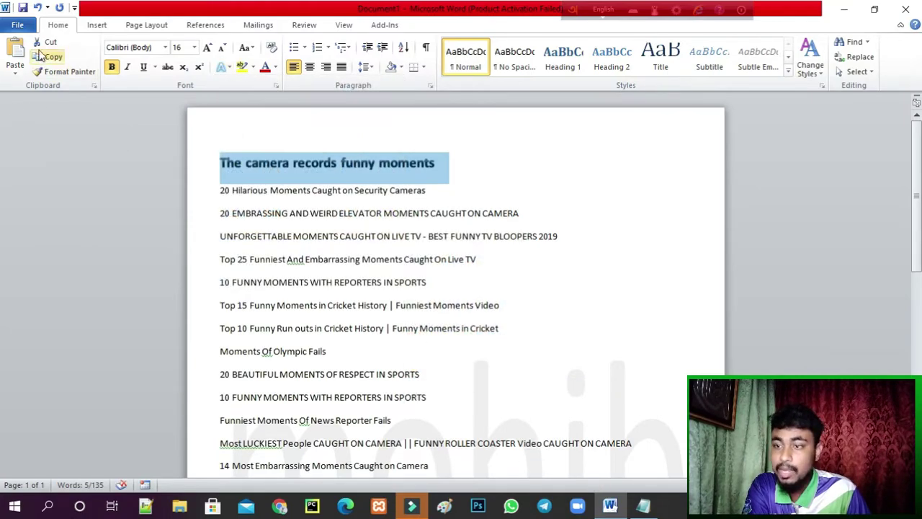
# Undo six formatting changes until the title is plain 11 pt text.
pyautogui.click(37, 8)
pyautogui.click(38, 8)
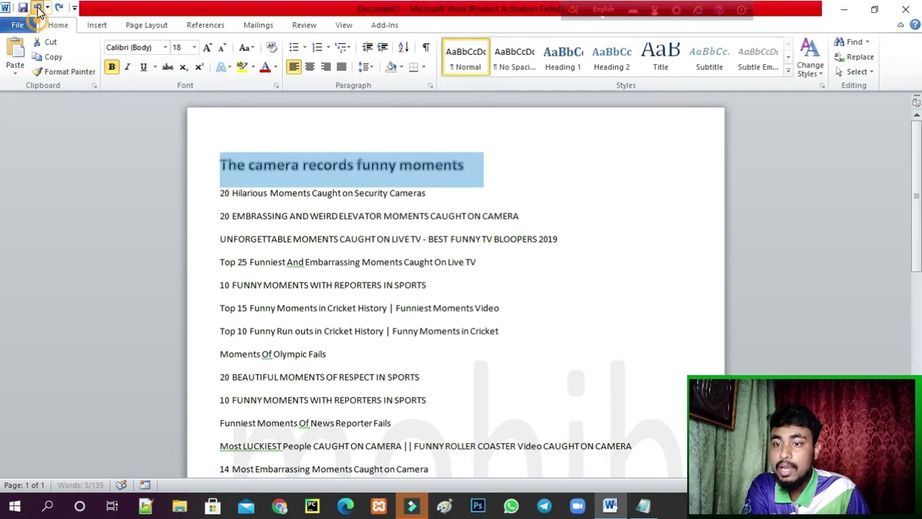
pyautogui.click(37, 7)
pyautogui.click(38, 7)
pyautogui.click(37, 7)
pyautogui.click(38, 9)
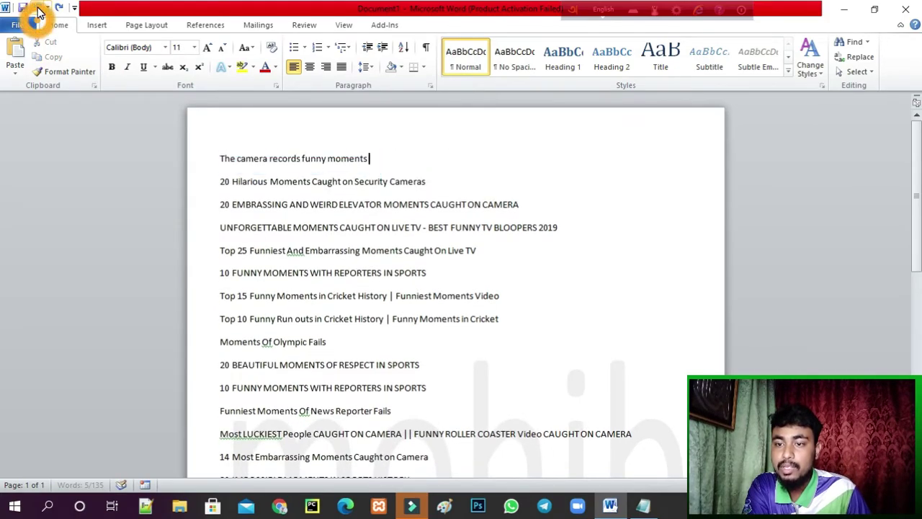
# Select the title line and make its text red.
pyautogui.moveTo(219, 157); pyautogui.dragTo(378, 159)
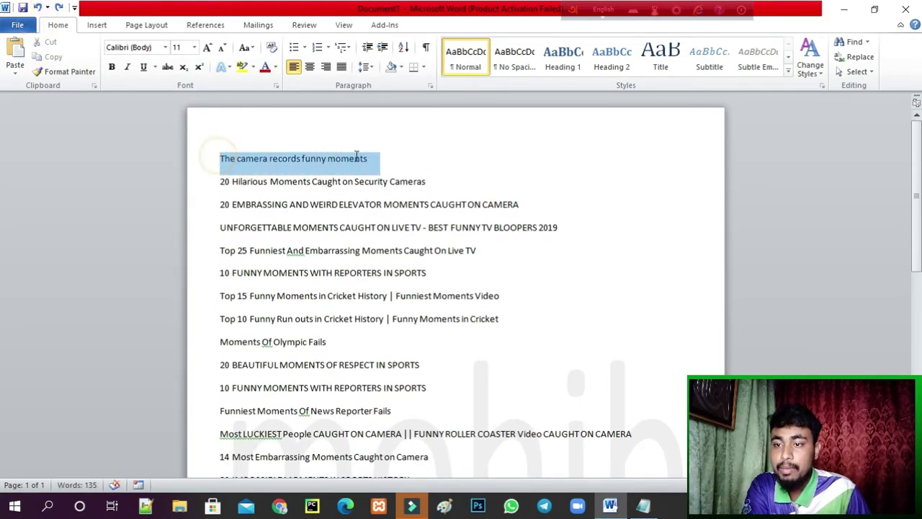
pyautogui.click(276, 67)
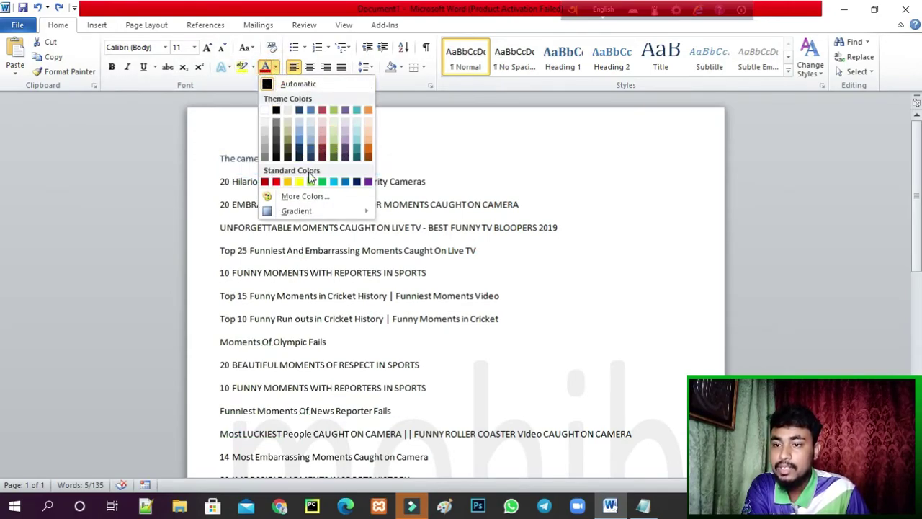
pyautogui.click(276, 183)
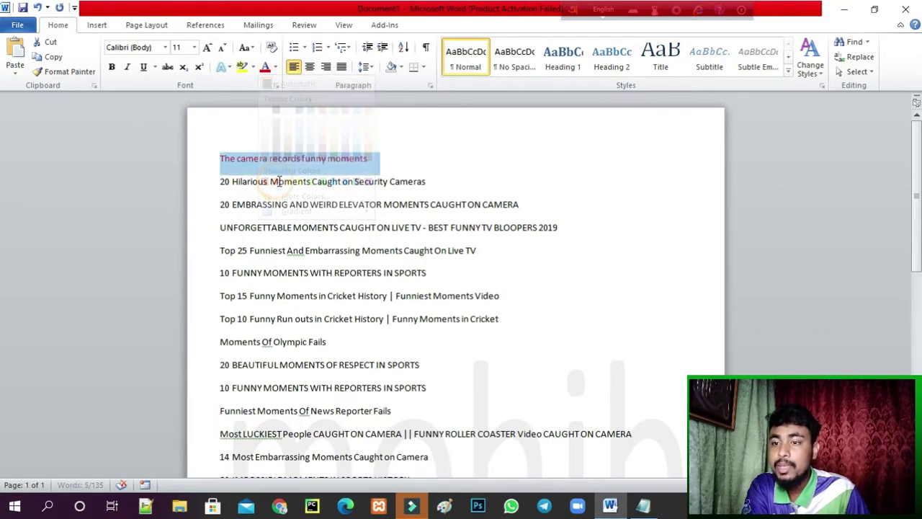
# Highlight the title in dark blue, then set its highlight back to No Color.
pyautogui.click(252, 67)
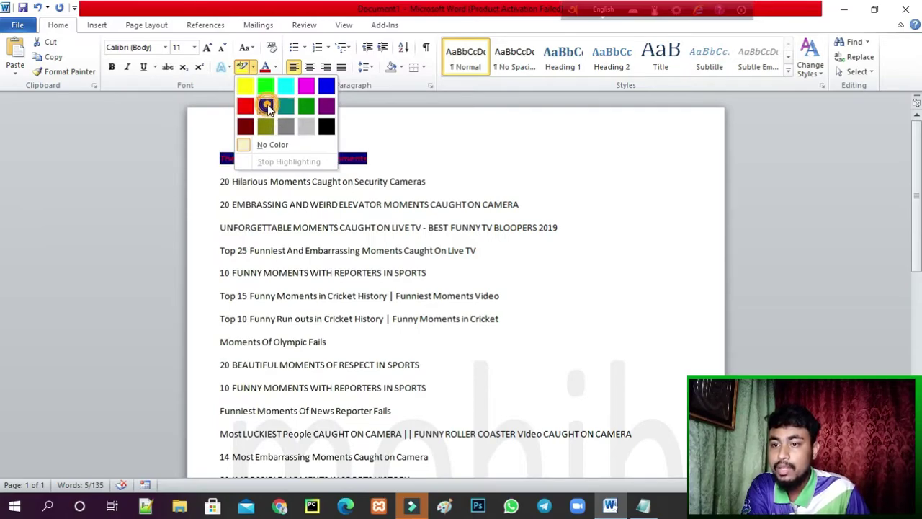
pyautogui.click(267, 106)
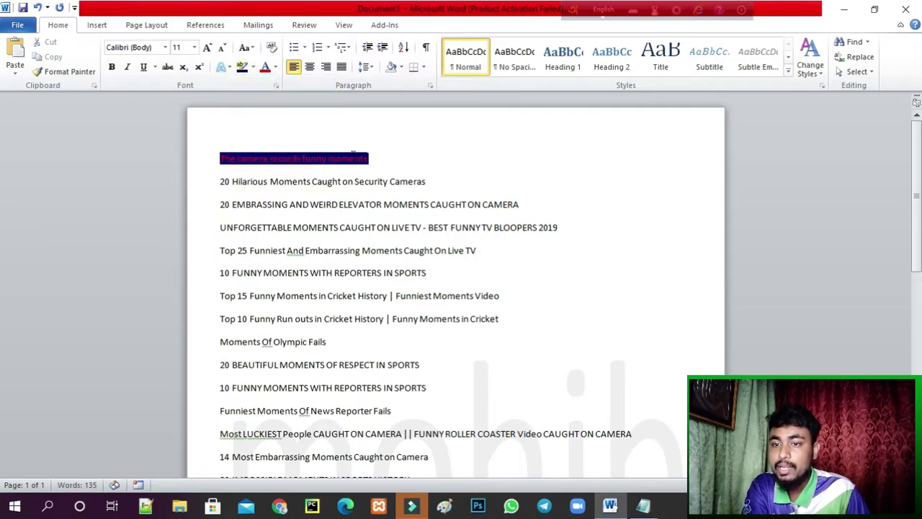
pyautogui.click(251, 68)
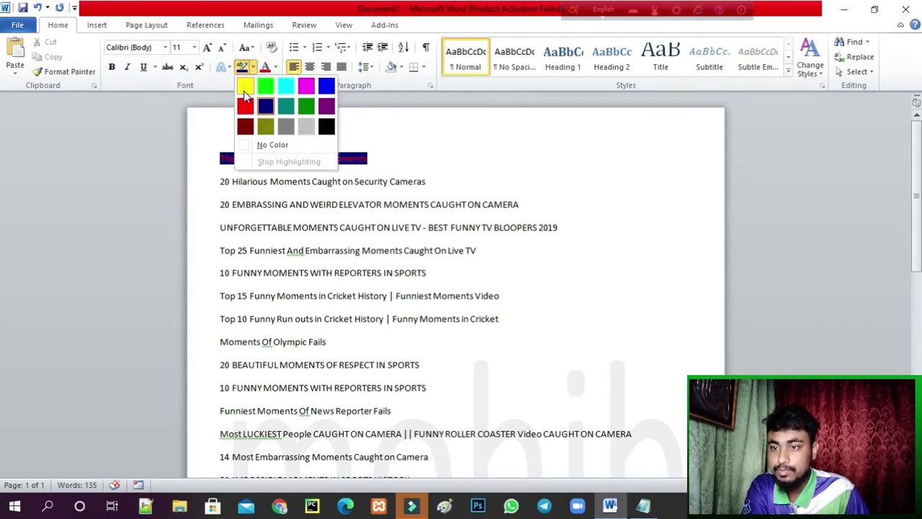
pyautogui.click(428, 152)
pyautogui.moveTo(380, 158); pyautogui.dragTo(227, 163)
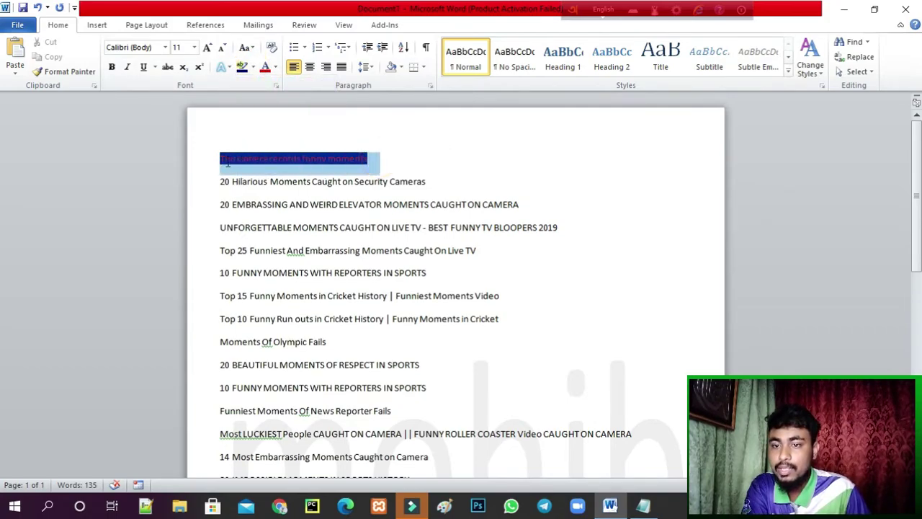
pyautogui.click(251, 68)
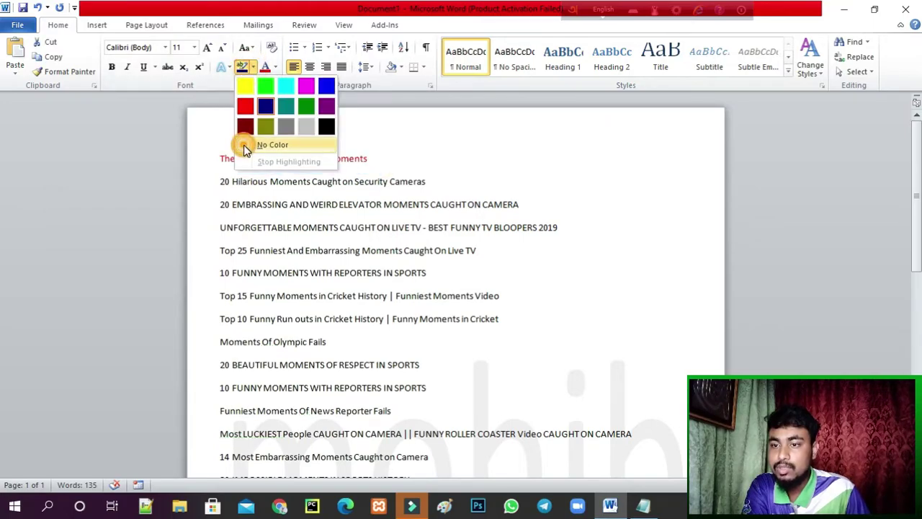
pyautogui.click(256, 144)
pyautogui.moveTo(403, 157); pyautogui.dragTo(220, 159)
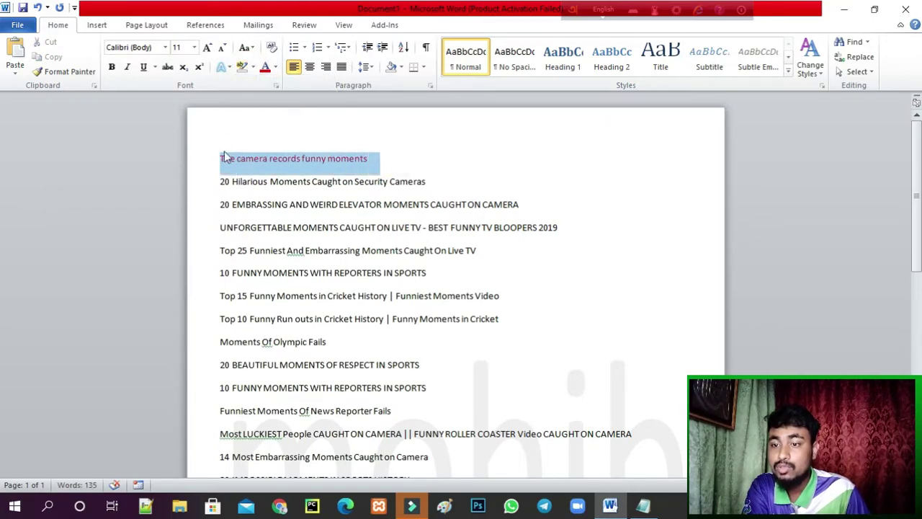
pyautogui.click(276, 67)
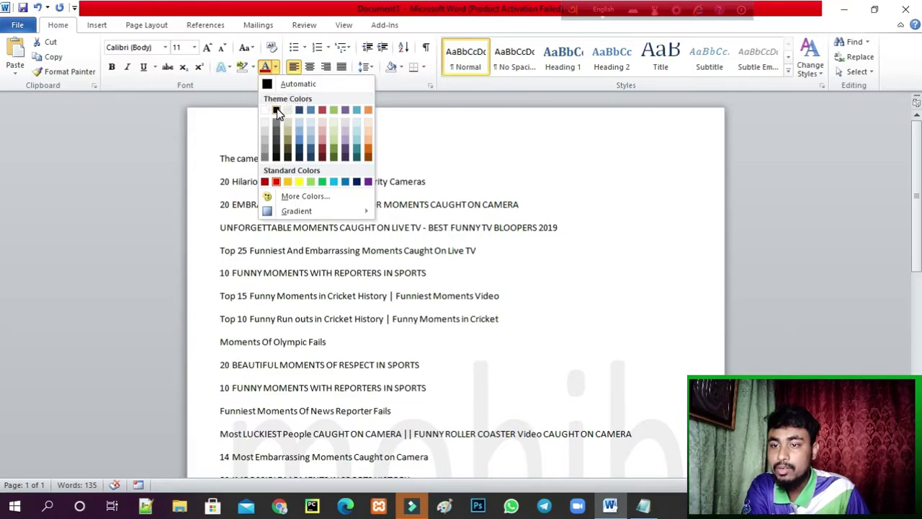
# Make the title text black and bold.
pyautogui.click(276, 110)
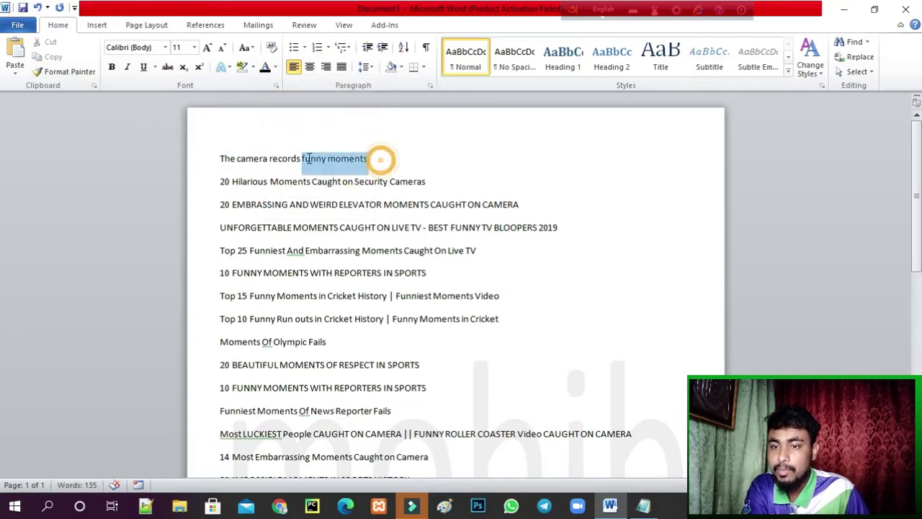
pyautogui.moveTo(364, 160); pyautogui.dragTo(216, 160)
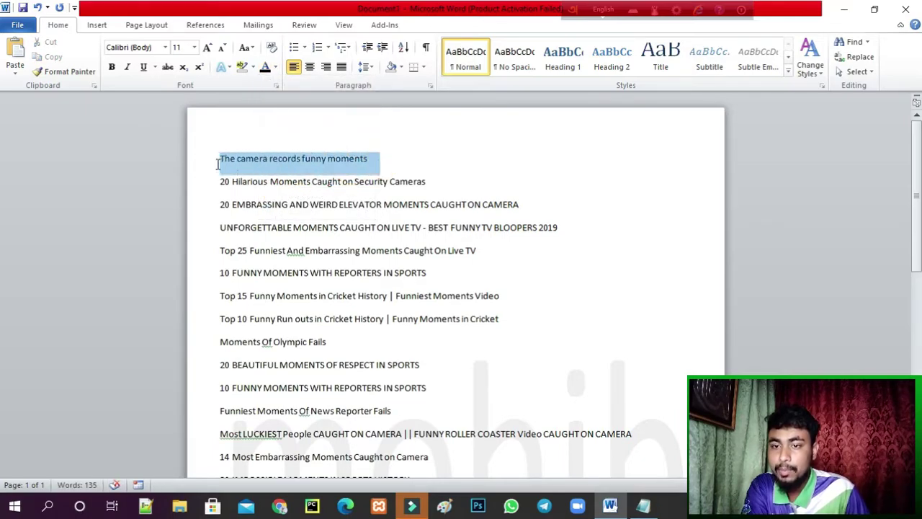
pyautogui.click(112, 69)
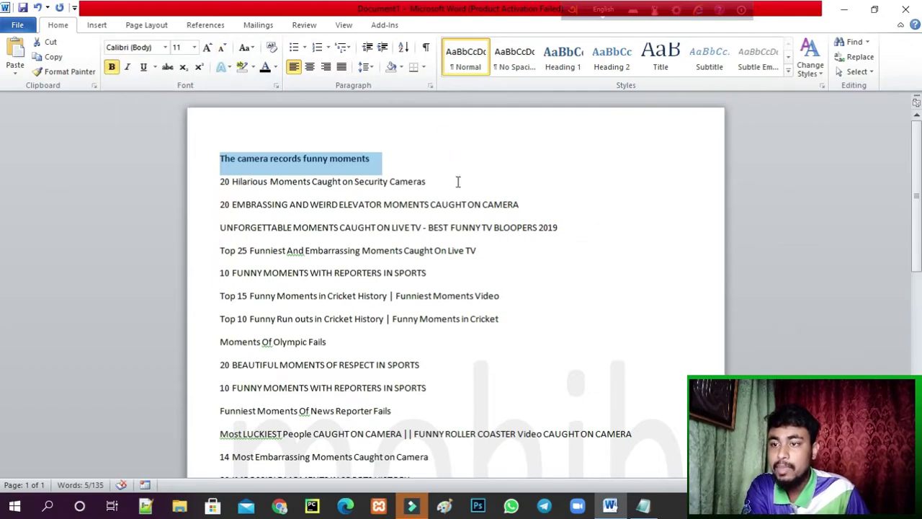
# Set the title font to Bahnschrift SemiBold SemiCondensed.
pyautogui.click(166, 47)
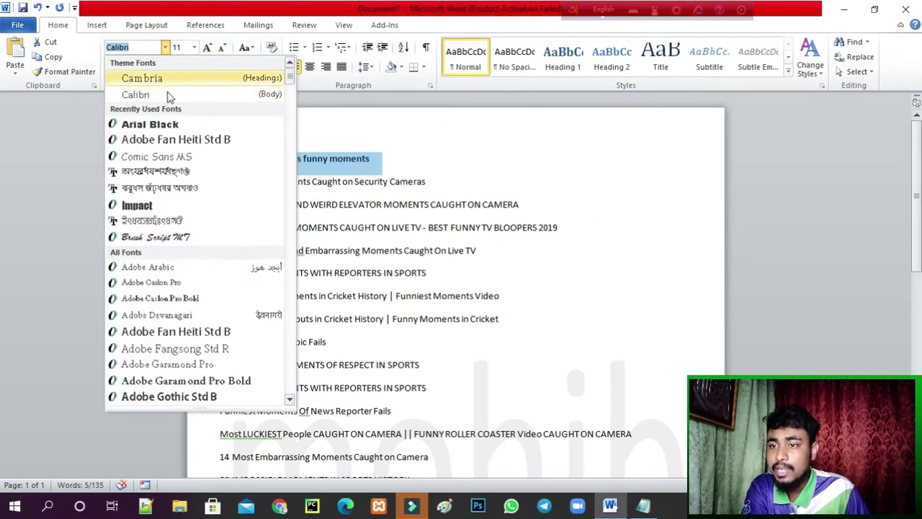
pyautogui.scroll(-5, 180, 181)
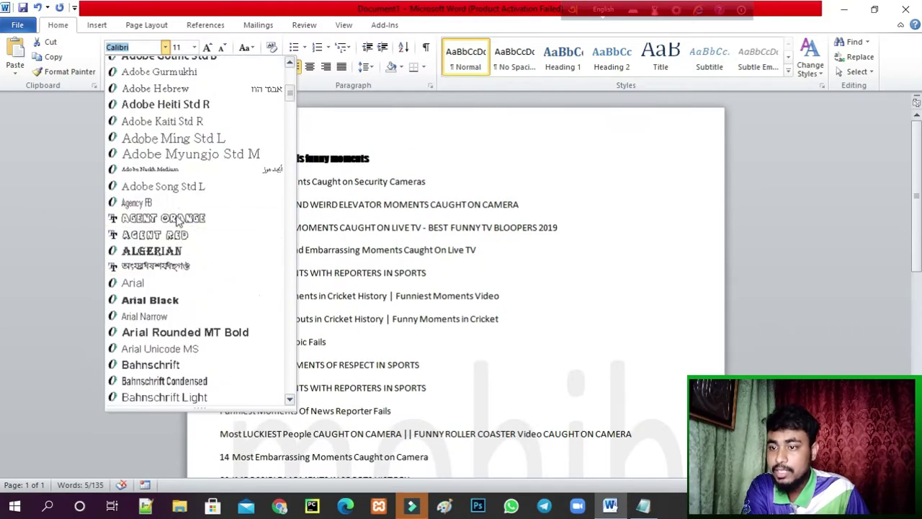
pyautogui.scroll(-5, 182, 252)
pyautogui.scroll(-7, 182, 252)
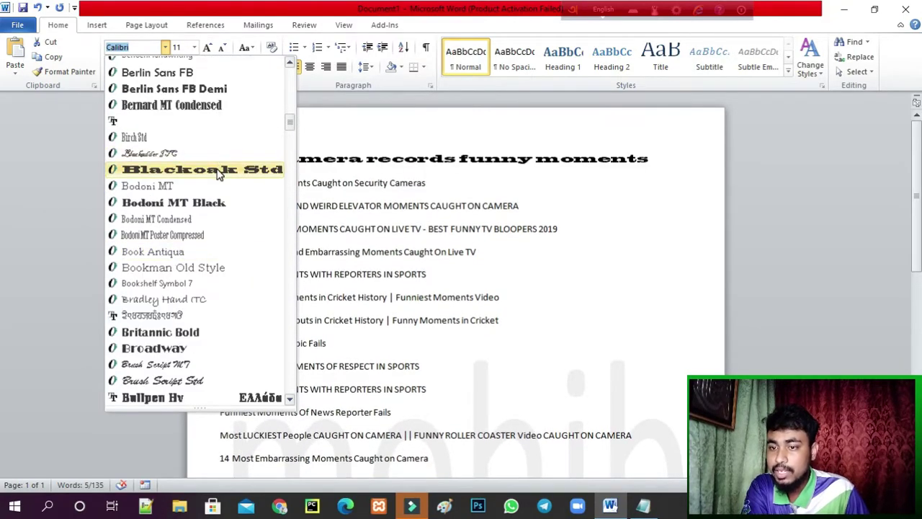
pyautogui.scroll(5, 214, 76)
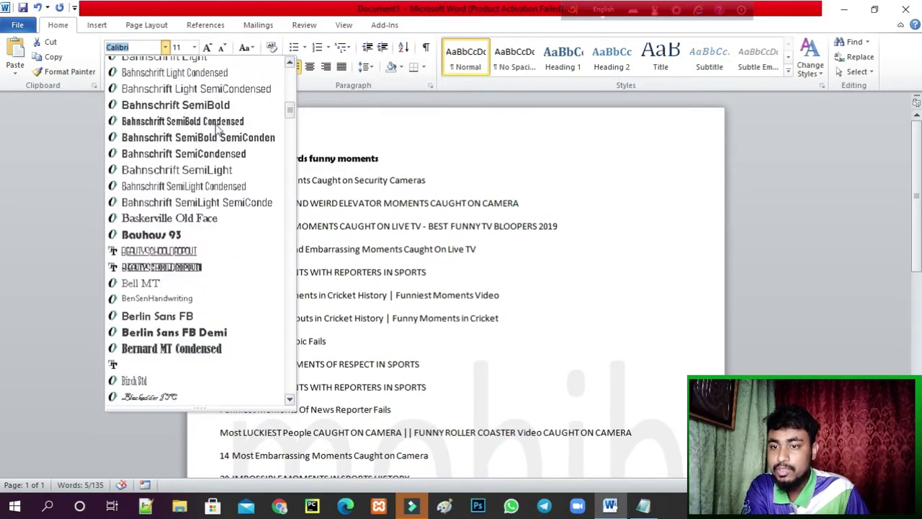
pyautogui.click(212, 137)
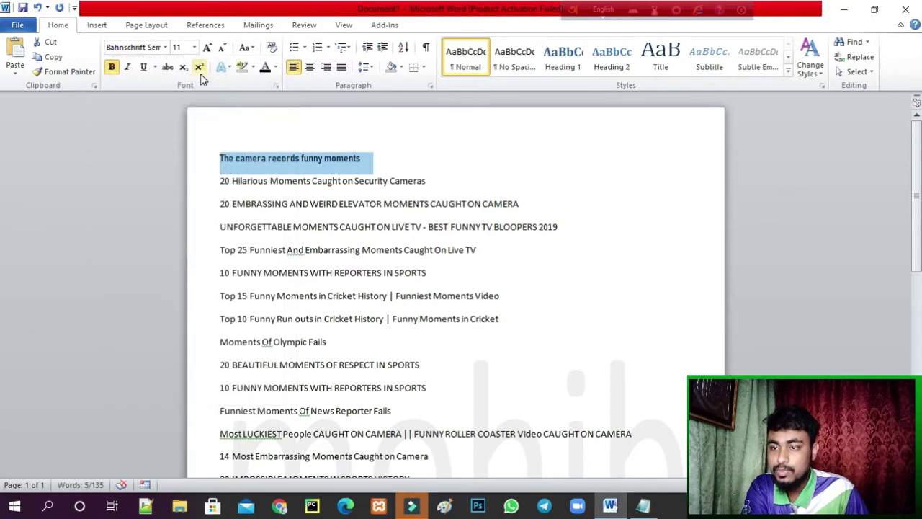
pyautogui.click(194, 47)
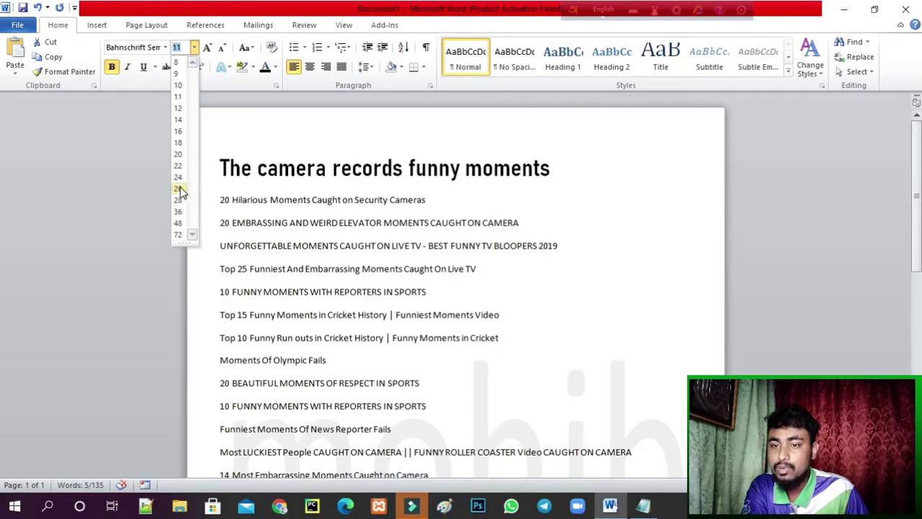
# Set the heading to 22 pt, shrink it to 20 pt, and leave Change Case unchanged.
pyautogui.click(181, 166)
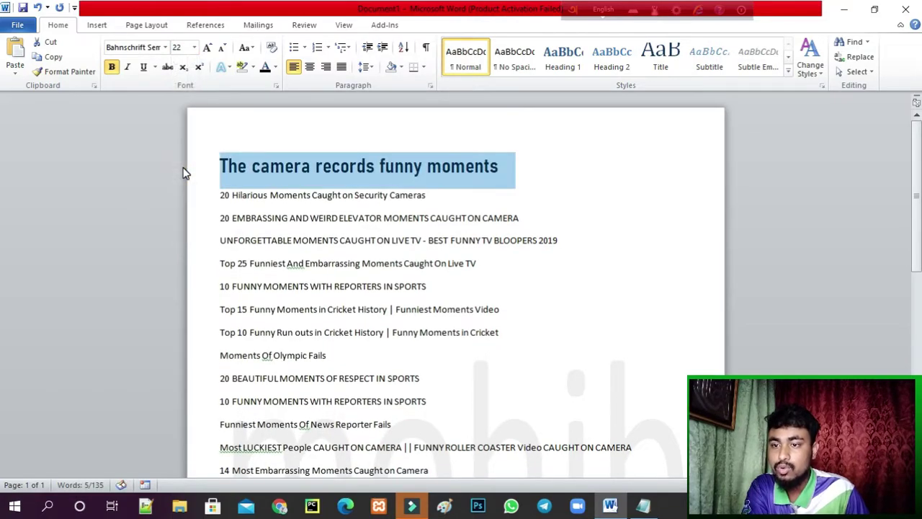
pyautogui.click(221, 47)
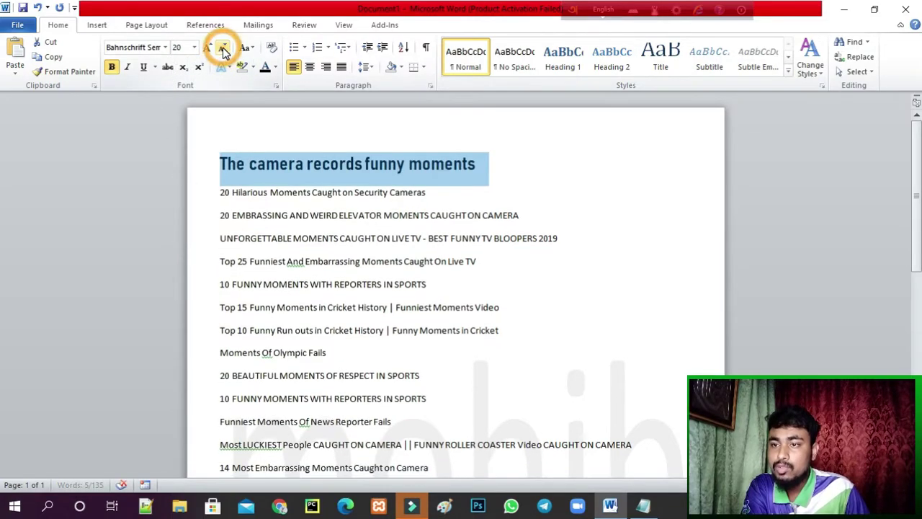
pyautogui.click(245, 48)
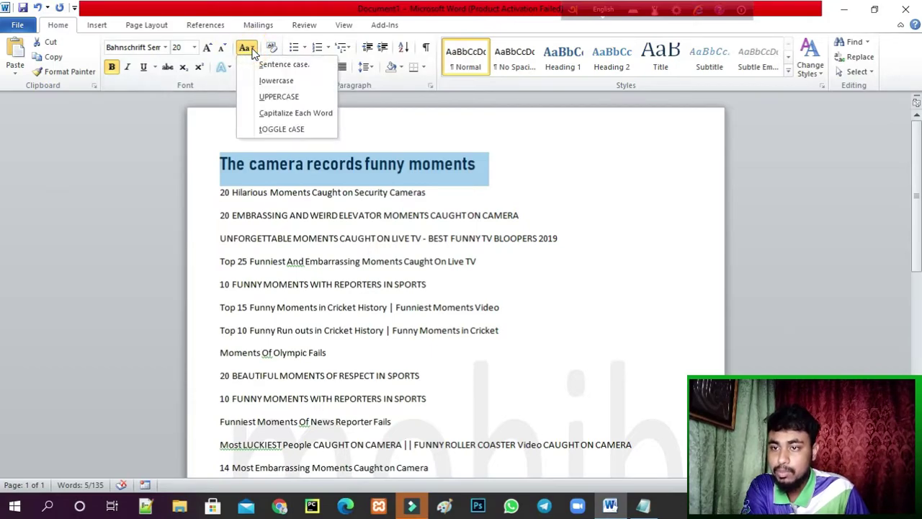
pyautogui.click(137, 141)
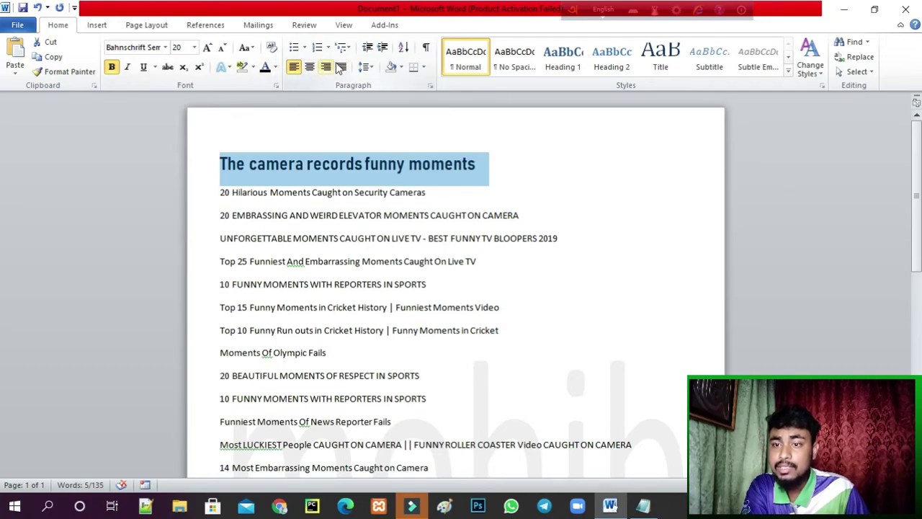
# Center the heading line on the page.
pyautogui.click(310, 67)
pyautogui.click(423, 165)
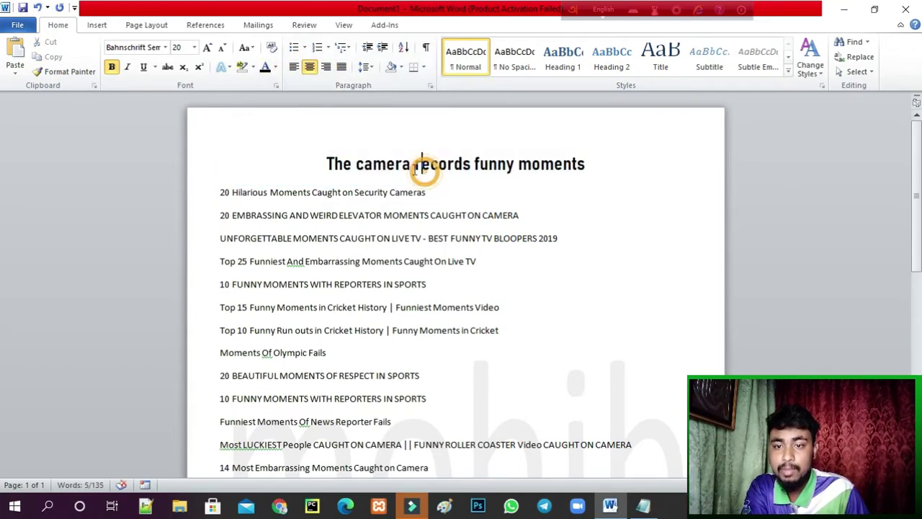
pyautogui.tripleClick(330, 162)
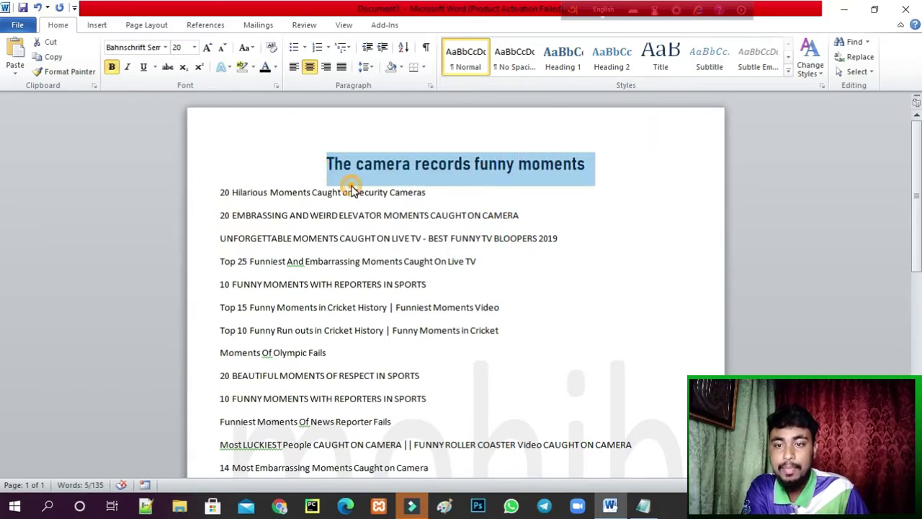
pyautogui.click(353, 167)
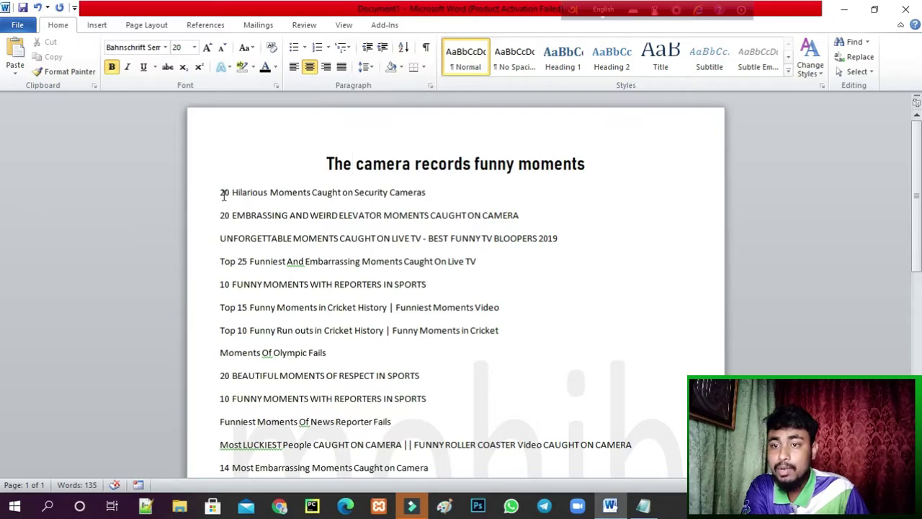
# Right-align the first two list lines, then justify them.
pyautogui.moveTo(221, 194); pyautogui.dragTo(523, 216)
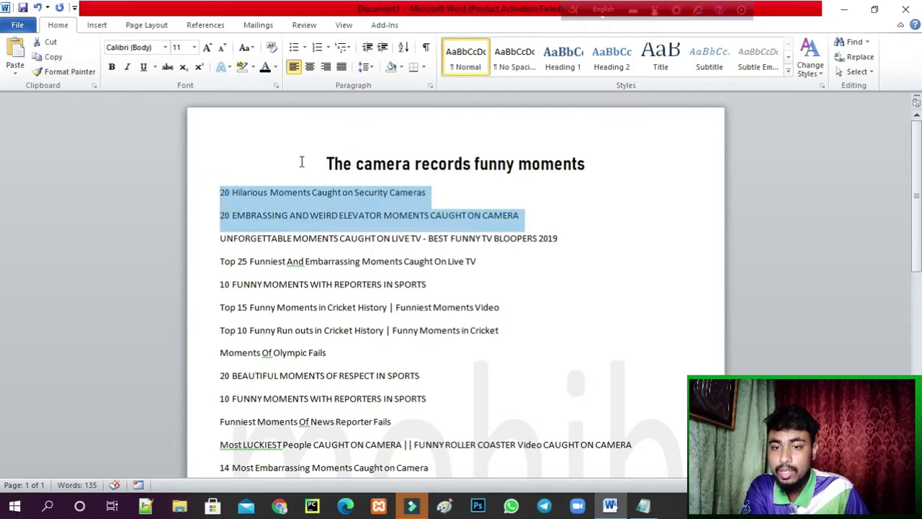
pyautogui.click(328, 68)
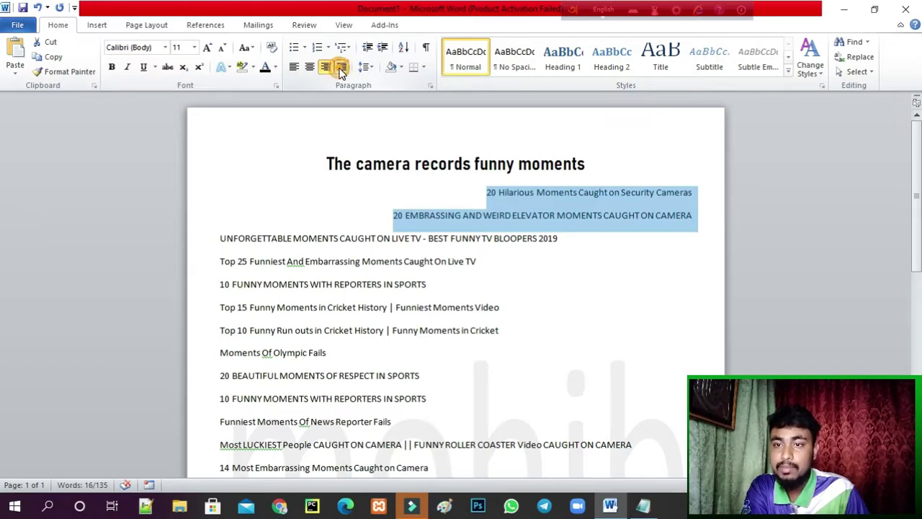
pyautogui.click(342, 68)
pyautogui.click(294, 207)
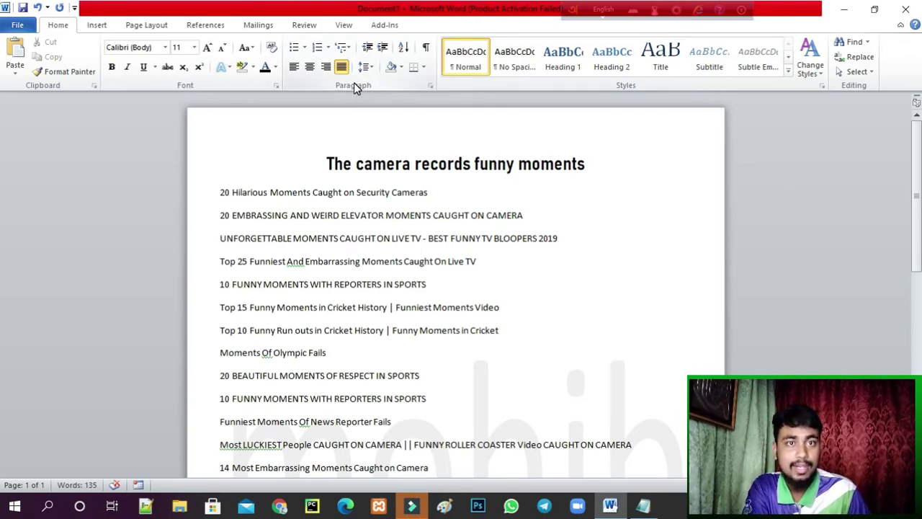
pyautogui.click(230, 217)
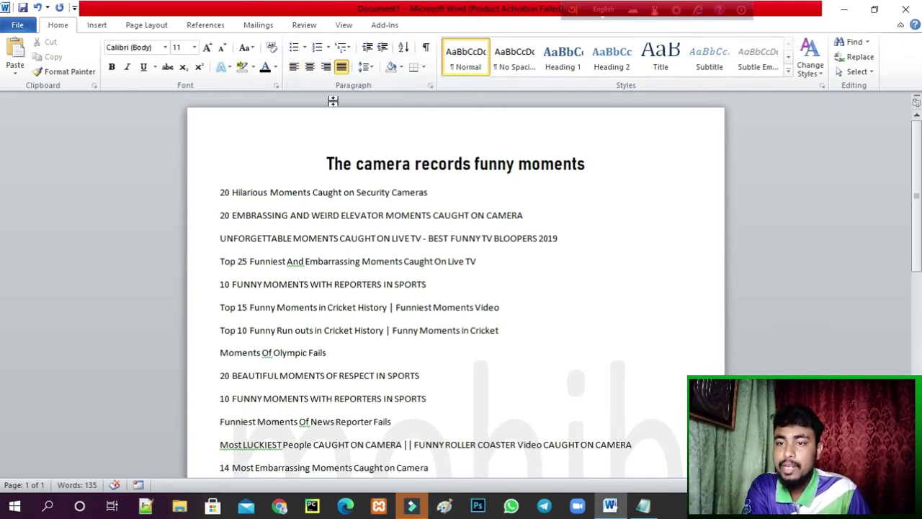
# Select the fifteen titles, apply arrow bullets, remove them, then bring up the numbering styles.
pyautogui.moveTo(216, 192); pyautogui.dragTo(433, 384)
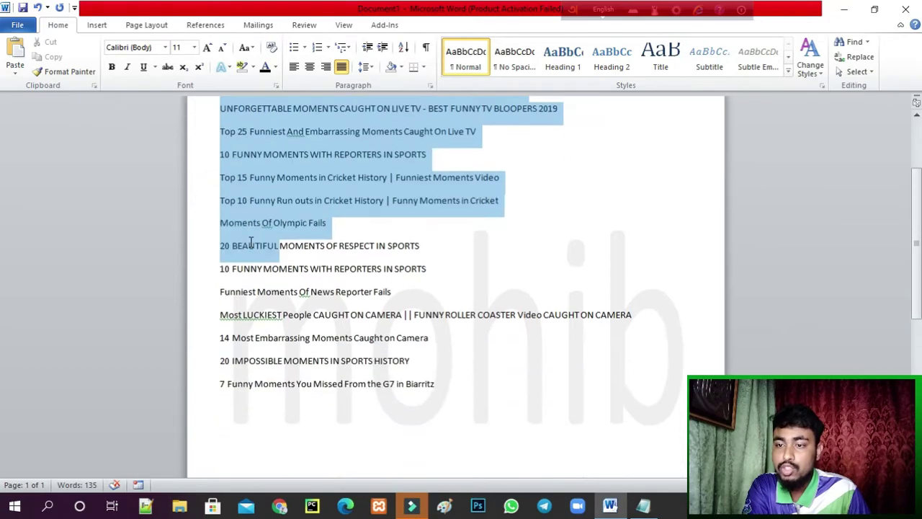
pyautogui.scroll(3, 447, 280)
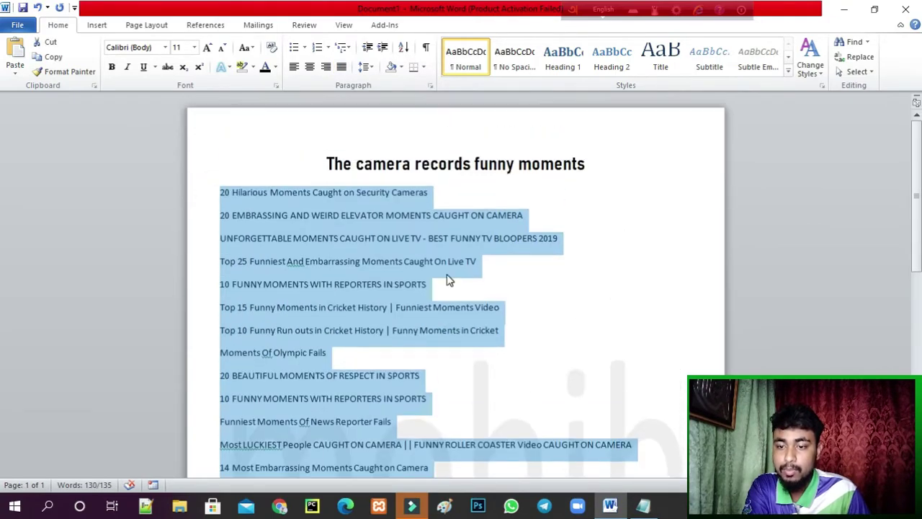
pyautogui.click(304, 49)
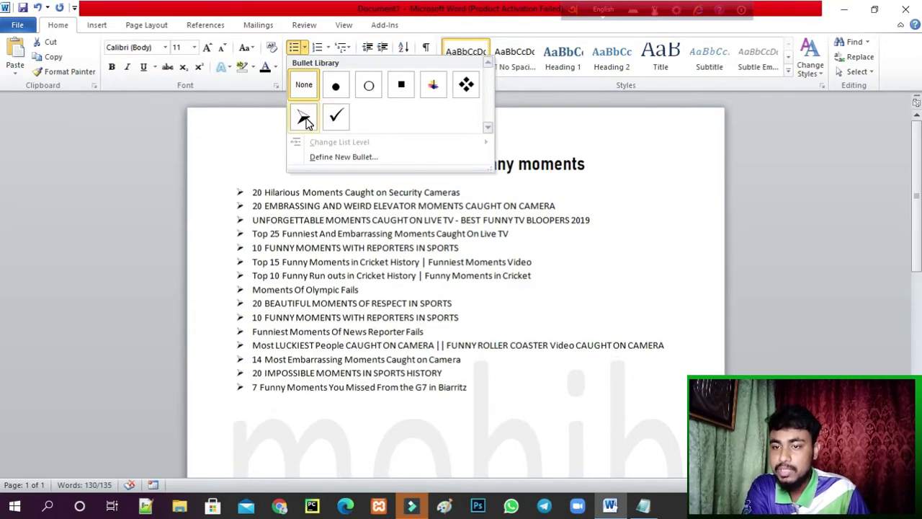
pyautogui.click(304, 121)
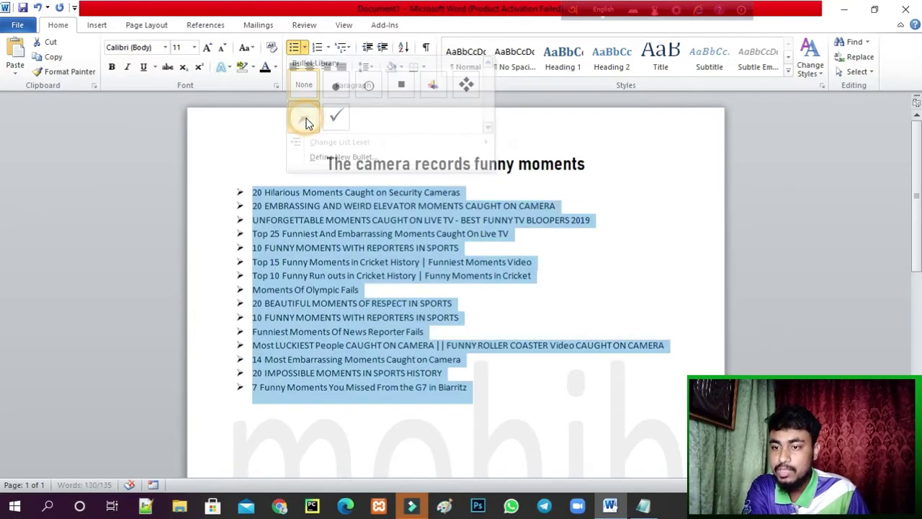
pyautogui.click(306, 48)
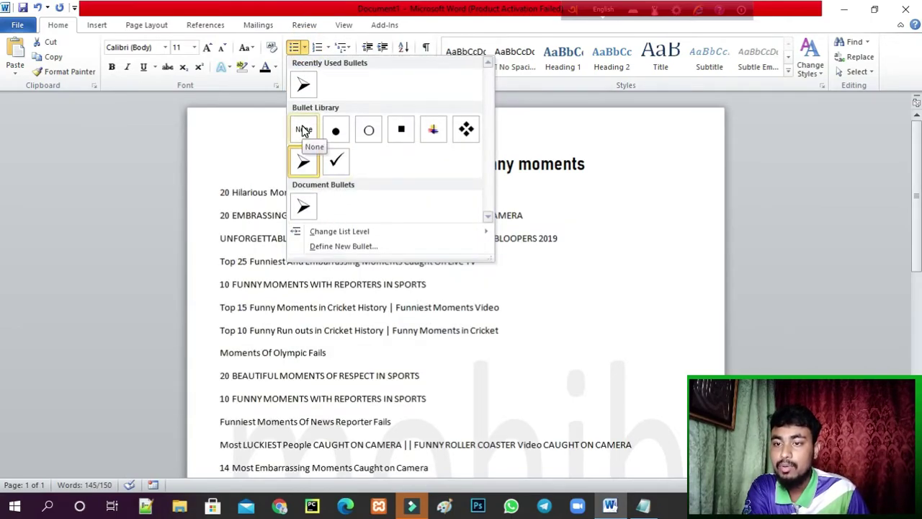
pyautogui.click(304, 130)
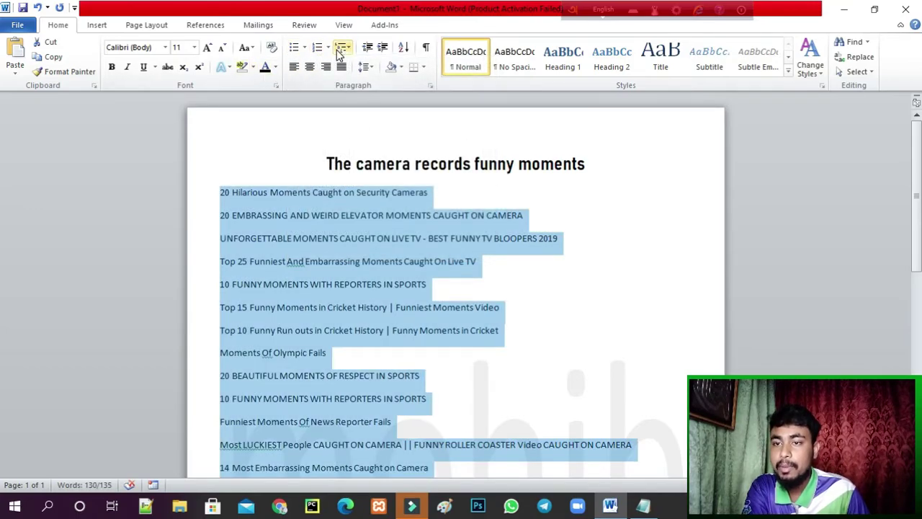
pyautogui.click(328, 47)
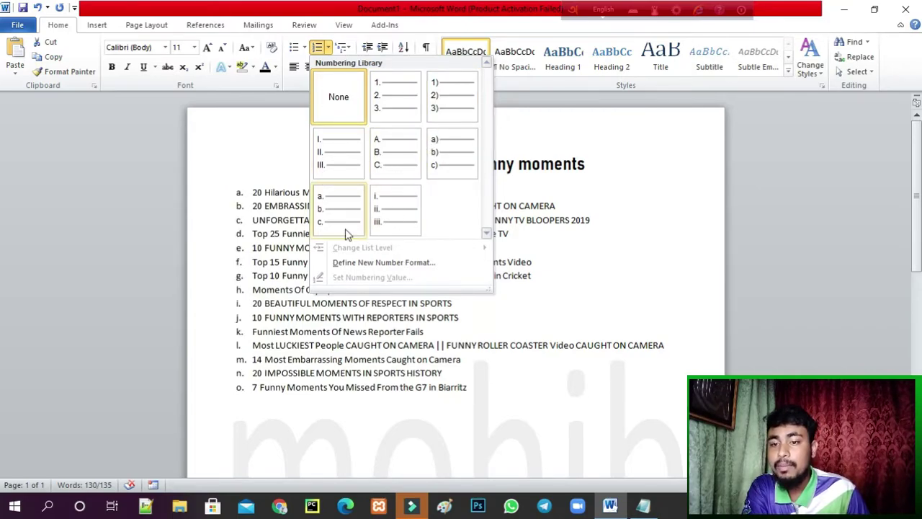
# Clear the numbering, then apply the 1. and 1) multilevel list styles to the fifteen titles.
pyautogui.click(334, 96)
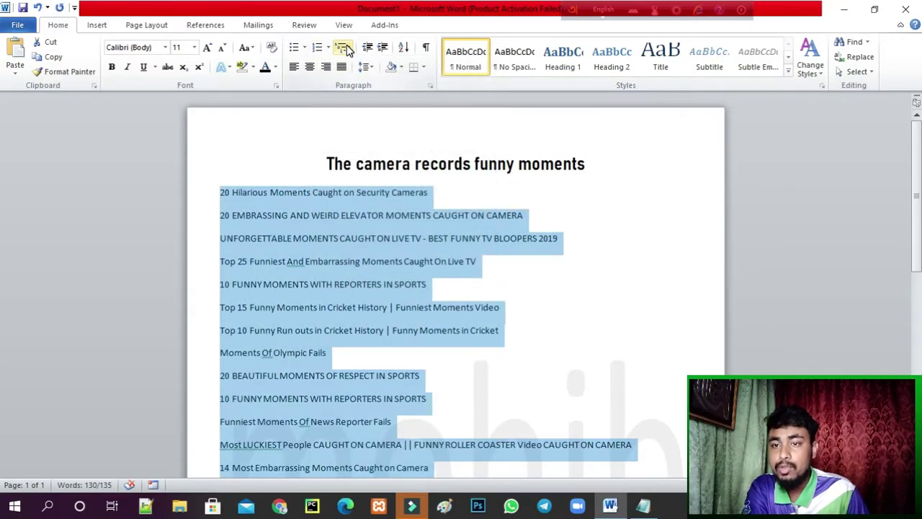
pyautogui.click(344, 48)
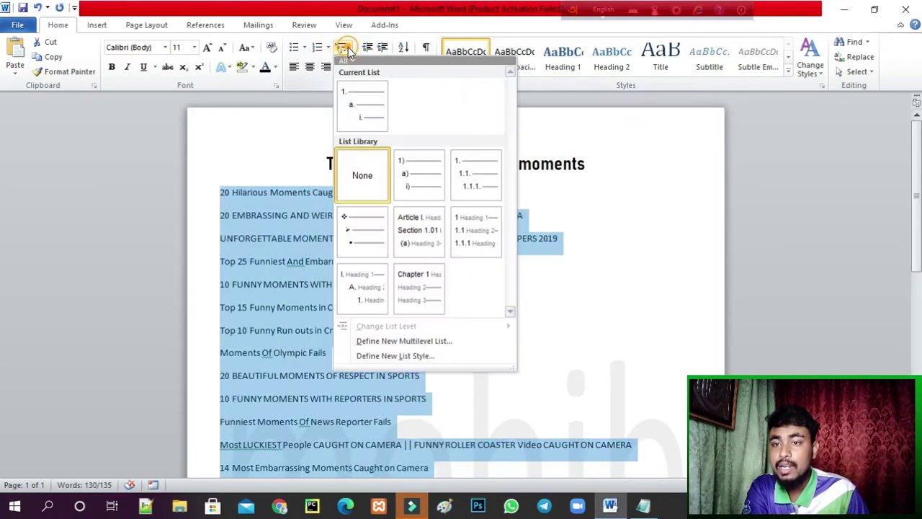
pyautogui.click(354, 122)
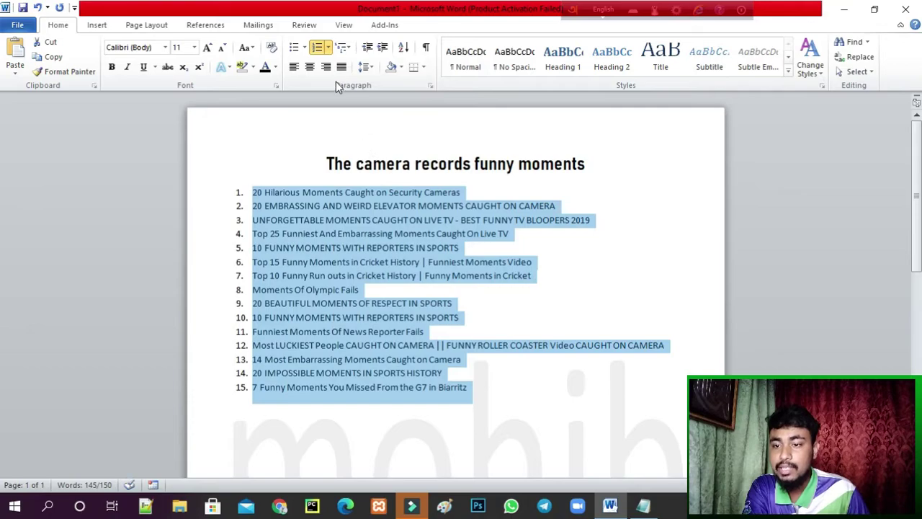
pyautogui.click(344, 48)
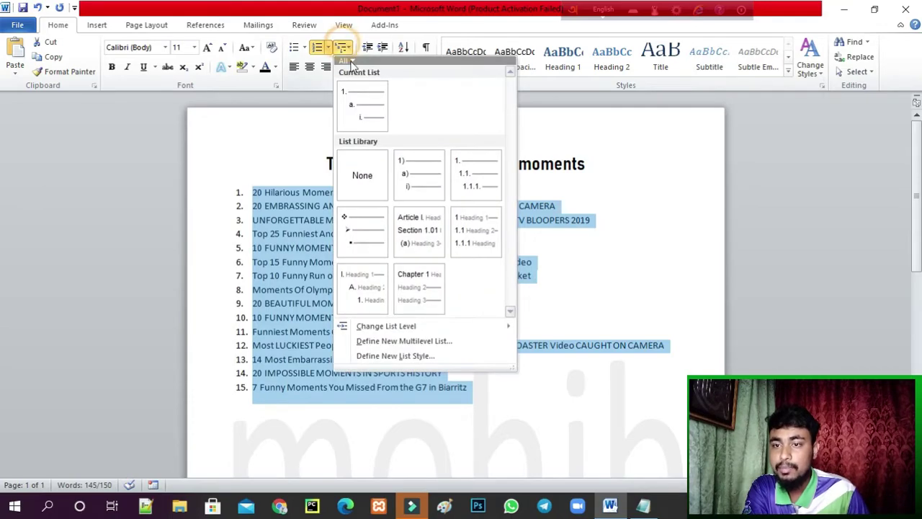
pyautogui.click(416, 182)
pyautogui.click(375, 222)
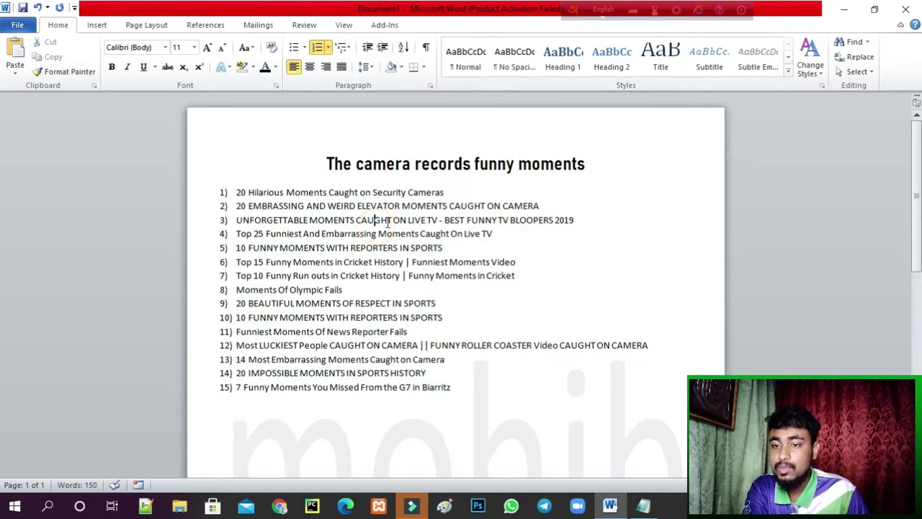
pyautogui.moveTo(514, 424); pyautogui.dragTo(212, 194)
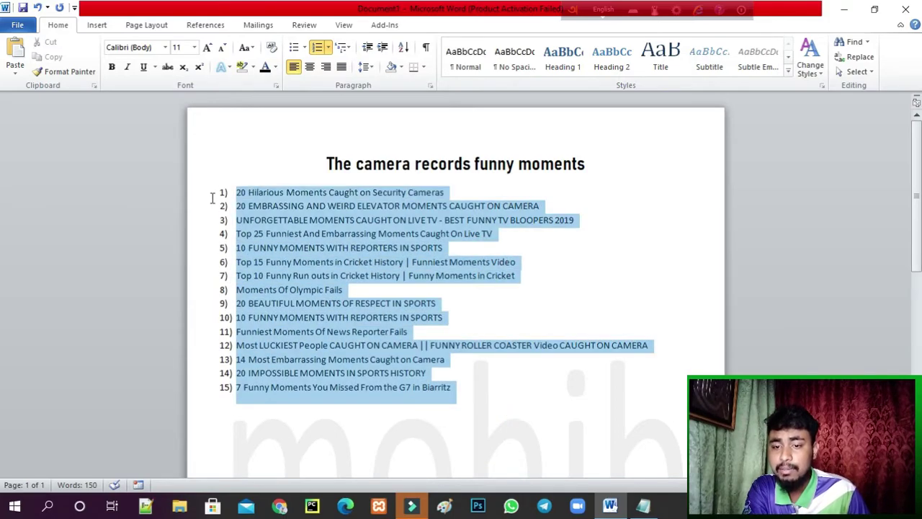
# Remove the 1) to 15) numbering from the list.
pyautogui.click(321, 47)
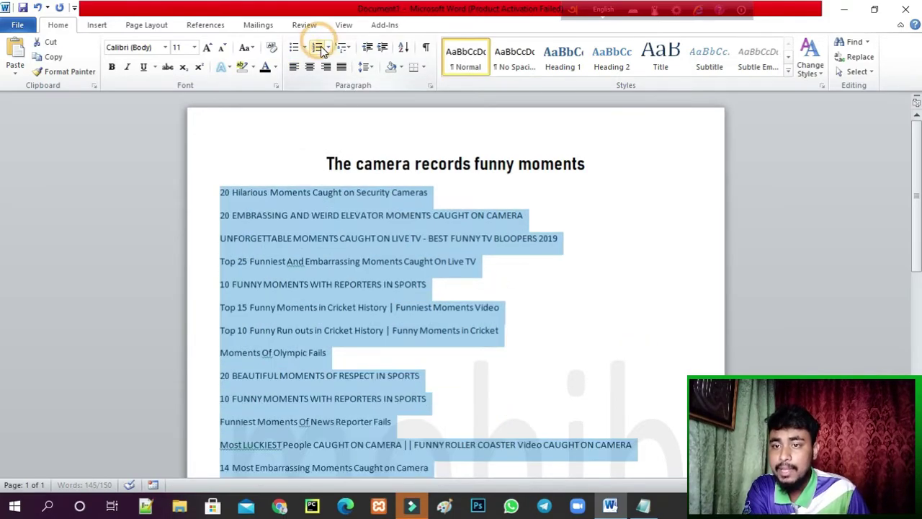
pyautogui.click(293, 258)
pyautogui.scroll(-5, 290, 257)
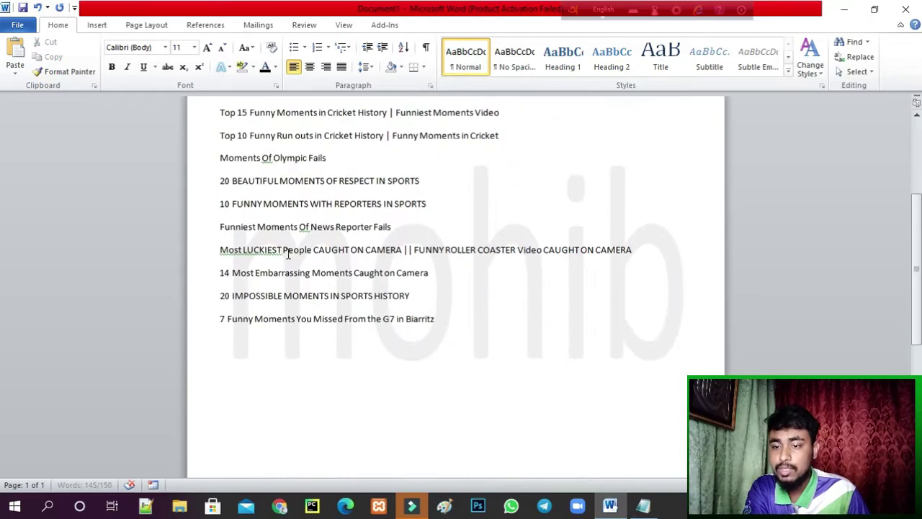
pyautogui.scroll(3, 460, 308)
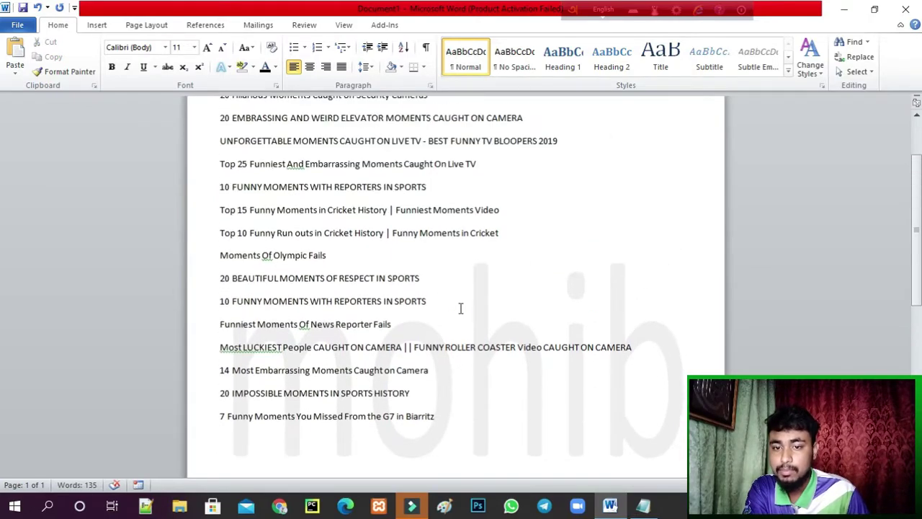
pyautogui.scroll(2, 460, 309)
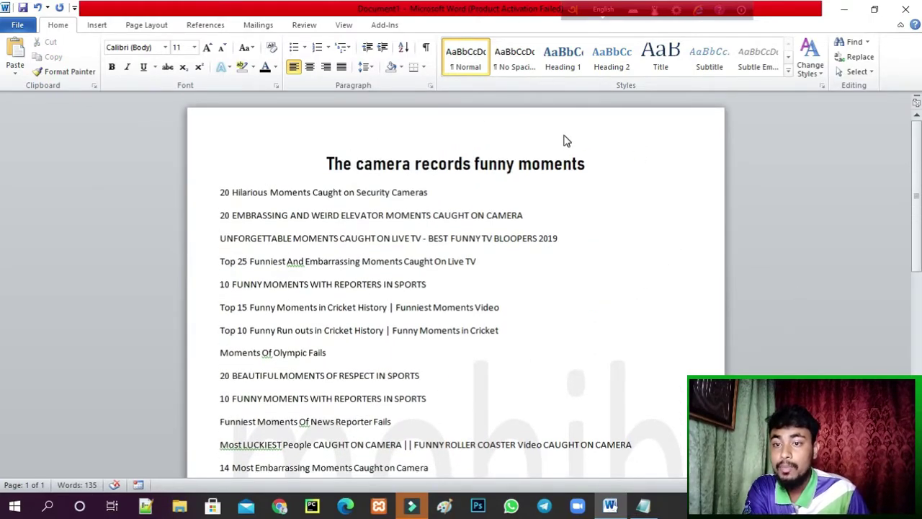
# Apply the No Spacing style to the first list title, browsing Quick Styles without other changes.
pyautogui.click(515, 54)
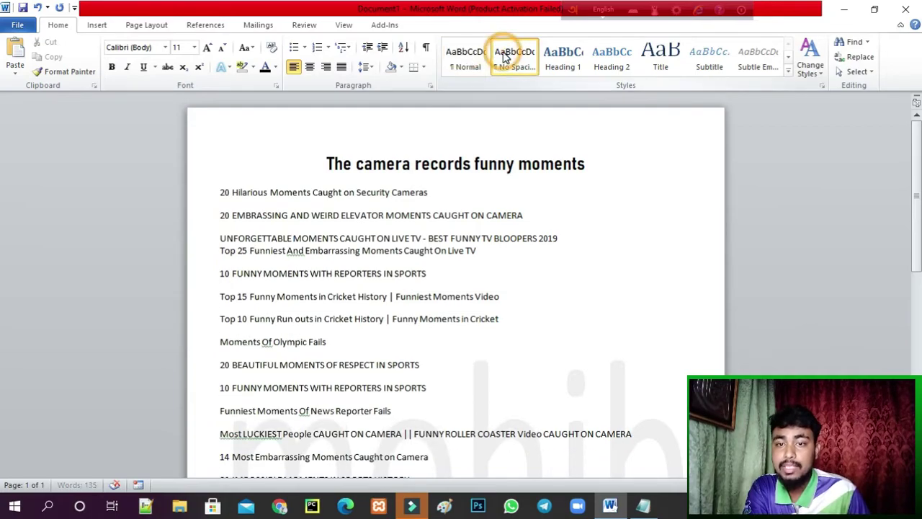
pyautogui.moveTo(219, 193); pyautogui.dragTo(430, 193)
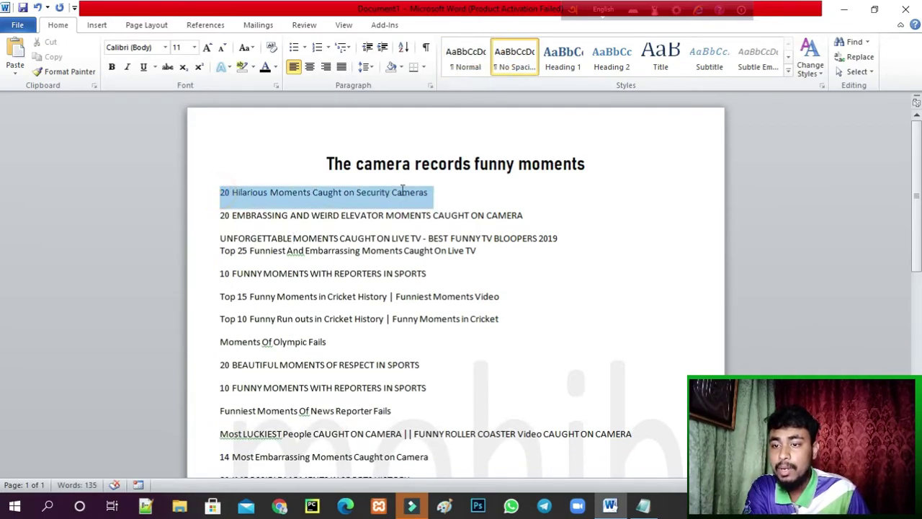
pyautogui.click(464, 56)
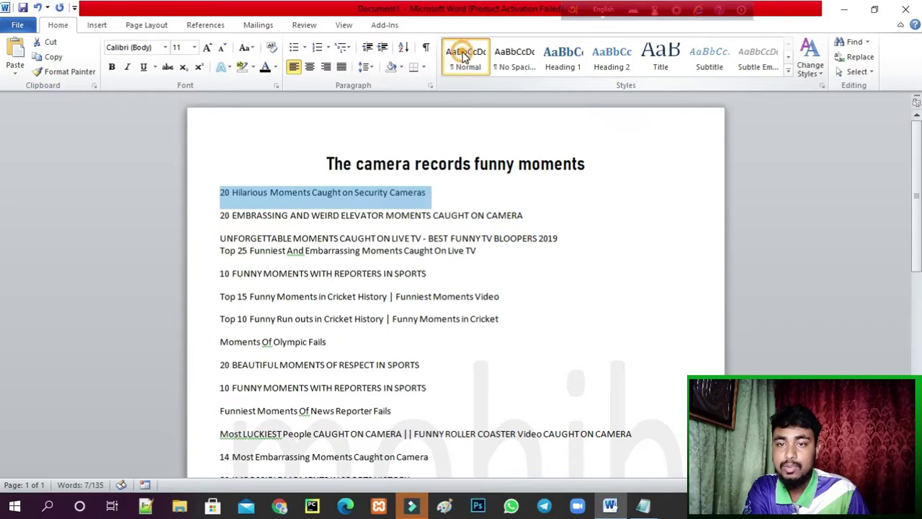
pyautogui.click(515, 55)
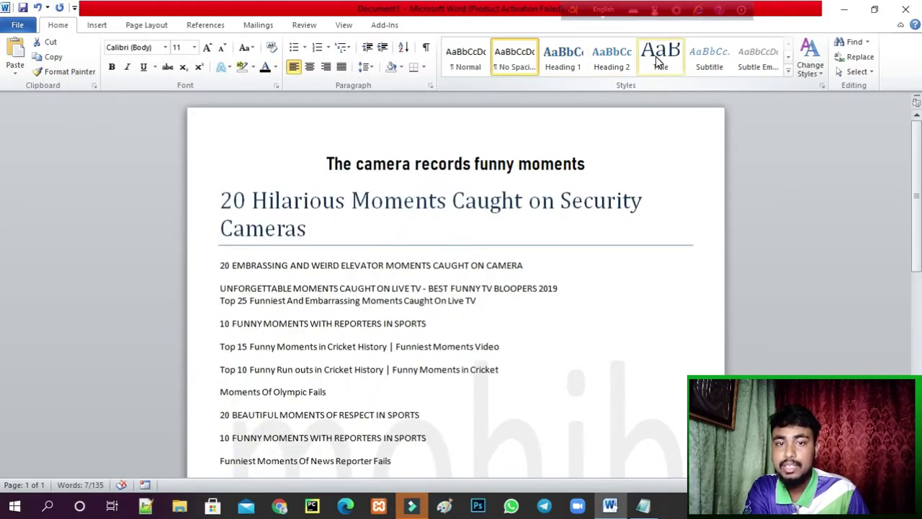
pyautogui.click(787, 57)
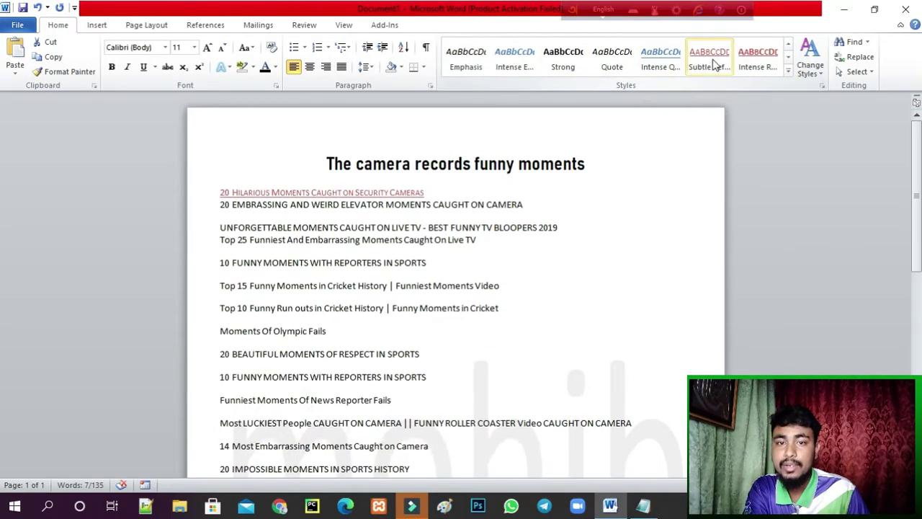
pyautogui.click(788, 70)
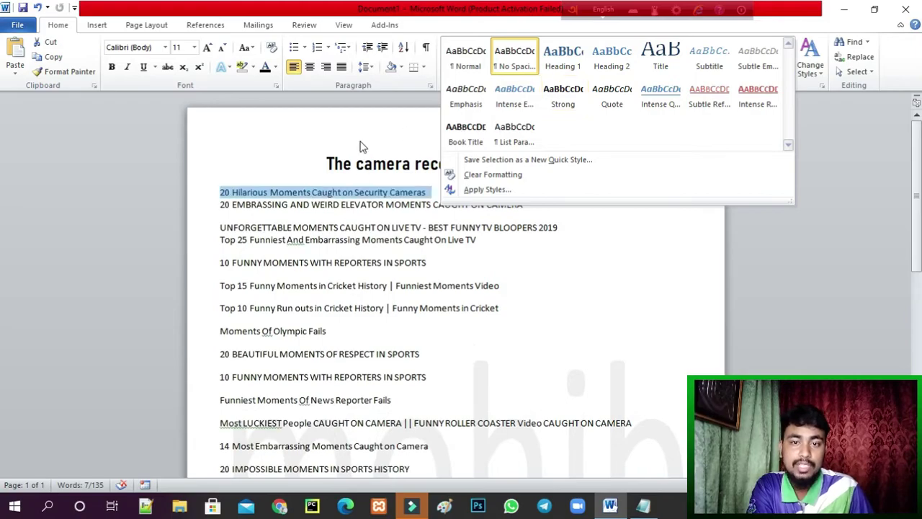
pyautogui.click(309, 155)
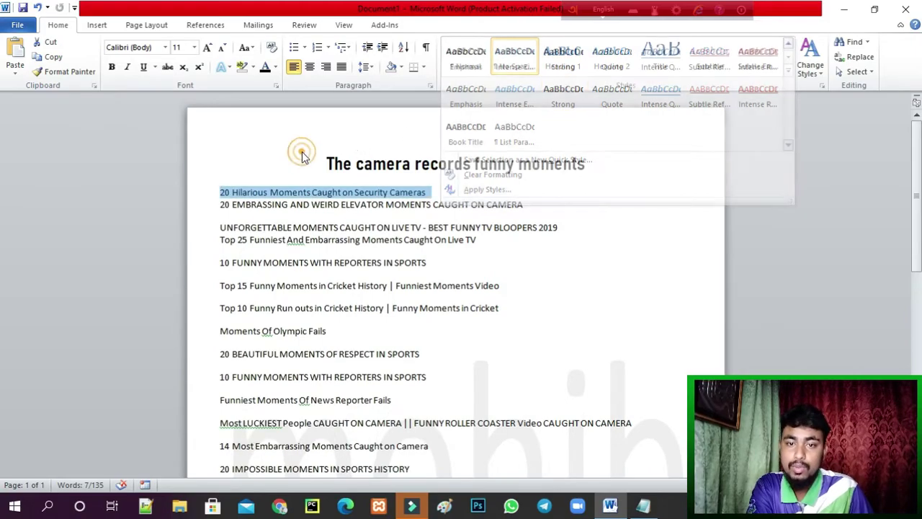
pyautogui.click(557, 205)
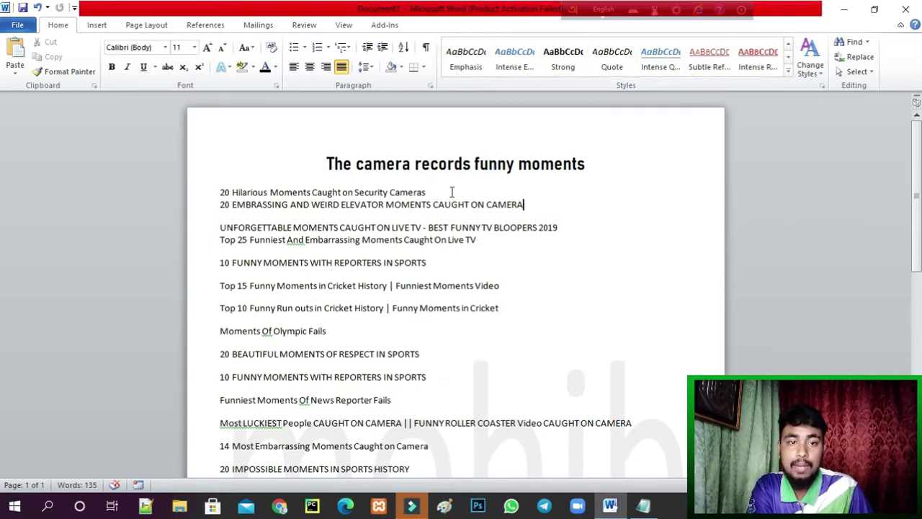
pyautogui.click(818, 64)
pyautogui.moveTo(830, 102)
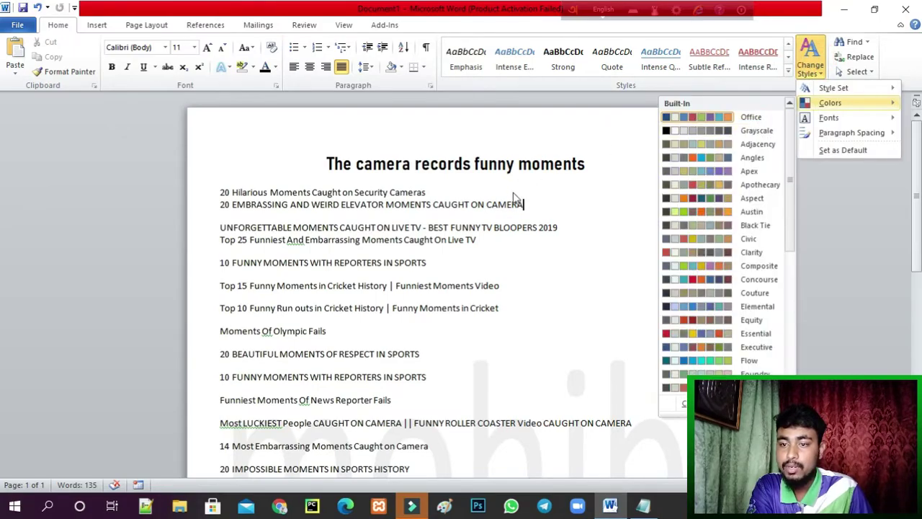
pyautogui.click(461, 189)
pyautogui.moveTo(220, 193); pyautogui.dragTo(526, 208)
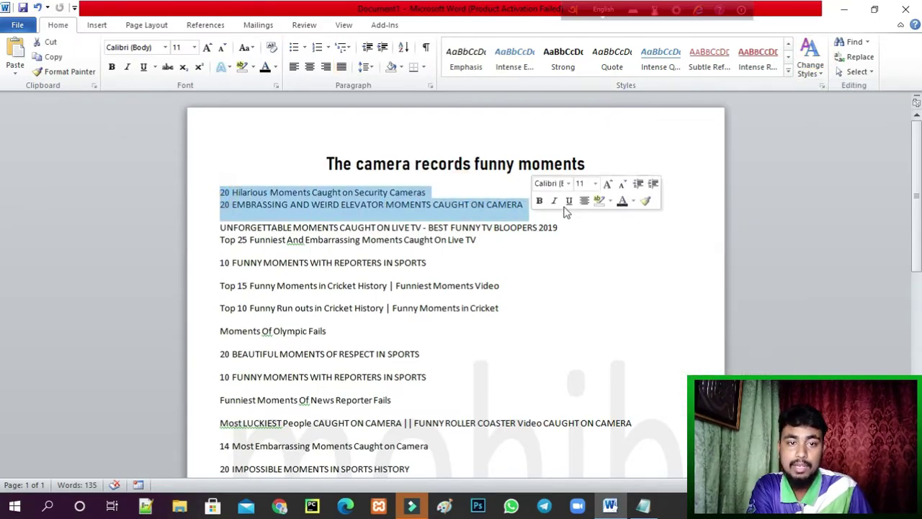
pyautogui.click(816, 72)
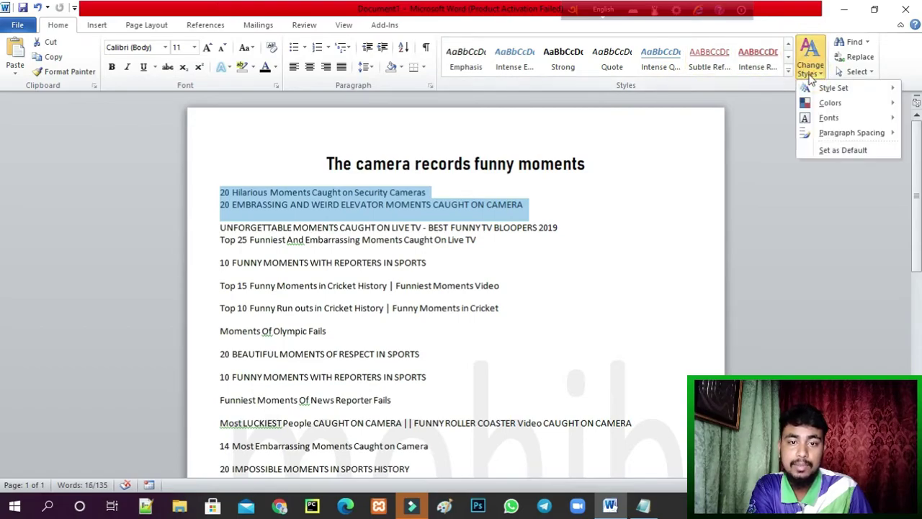
pyautogui.moveTo(808, 105)
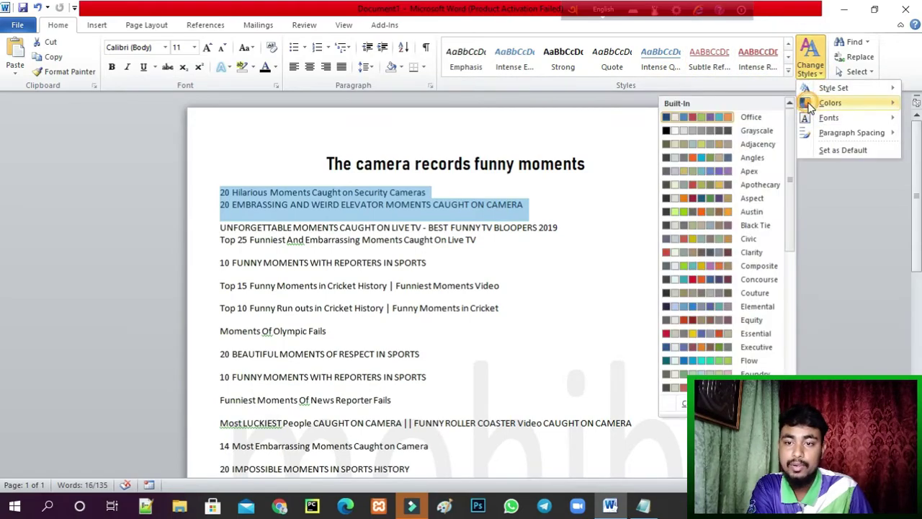
pyautogui.click(687, 121)
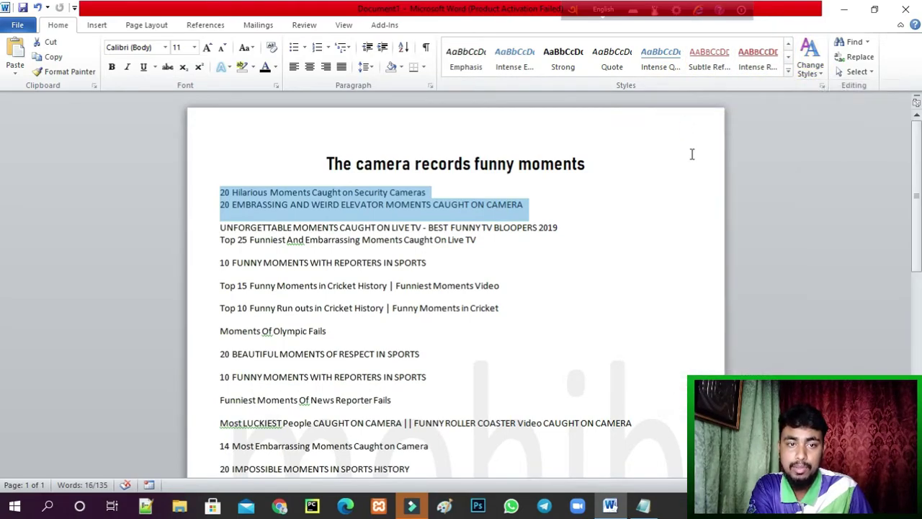
pyautogui.click(810, 68)
pyautogui.moveTo(812, 123)
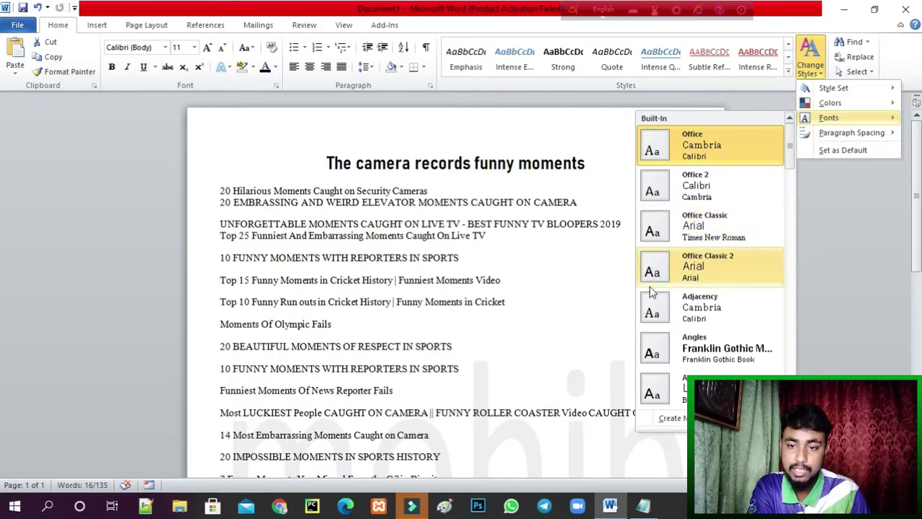
pyautogui.scroll(-5, 663, 317)
pyautogui.scroll(-2, 674, 351)
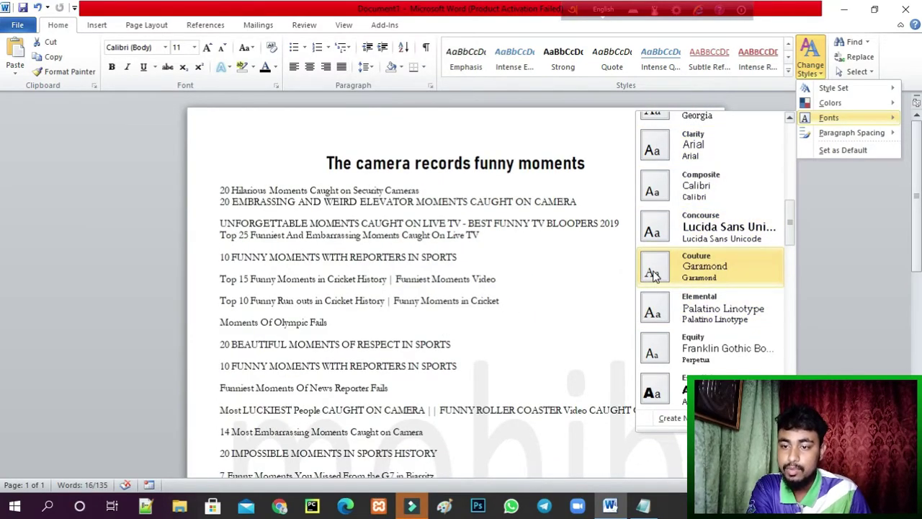
pyautogui.click(286, 156)
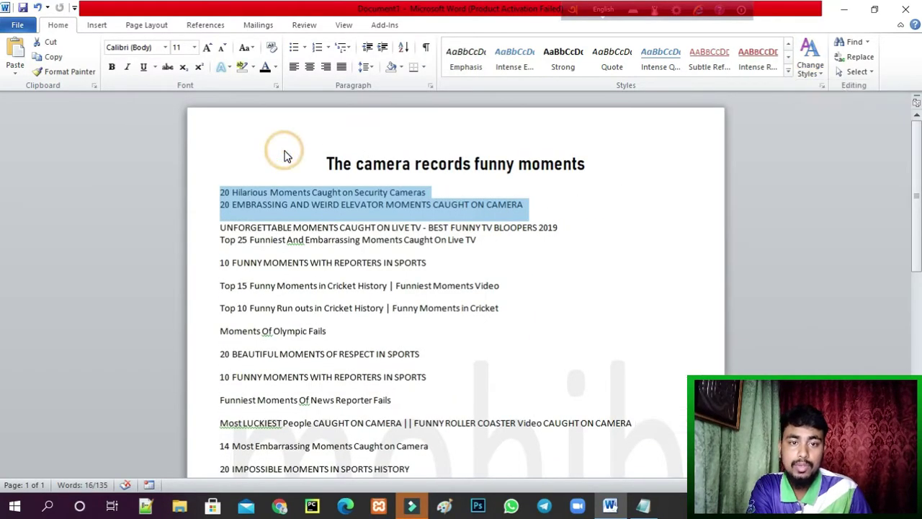
pyautogui.click(867, 74)
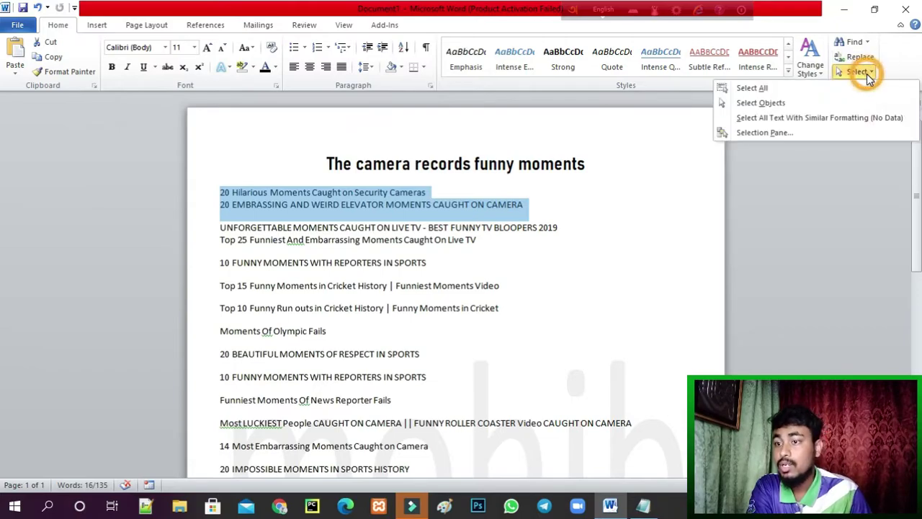
pyautogui.click(889, 224)
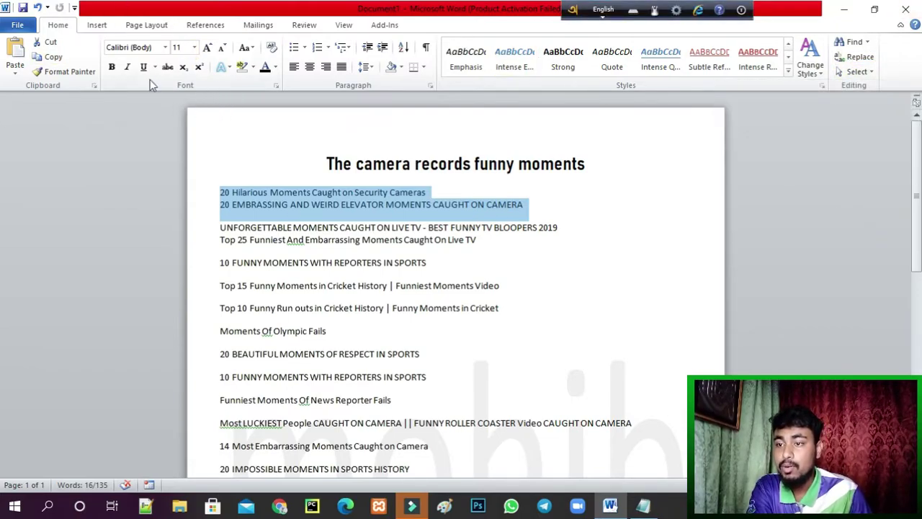
# Set the two selected list titles in Times New Roman.
pyautogui.click(165, 47)
pyautogui.scroll(-5, 201, 192)
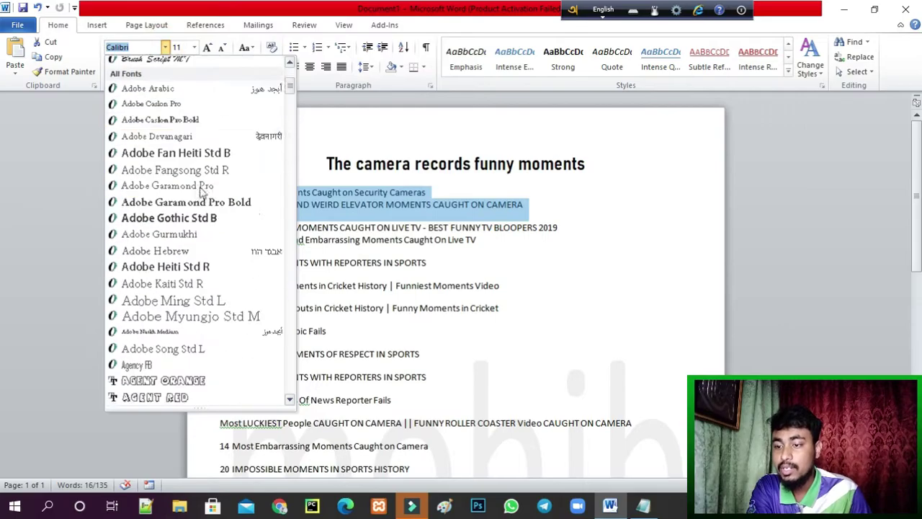
pyautogui.scroll(-5, 202, 193)
pyautogui.scroll(-5, 202, 193)
pyautogui.scroll(-5, 202, 192)
pyautogui.scroll(-5, 202, 192)
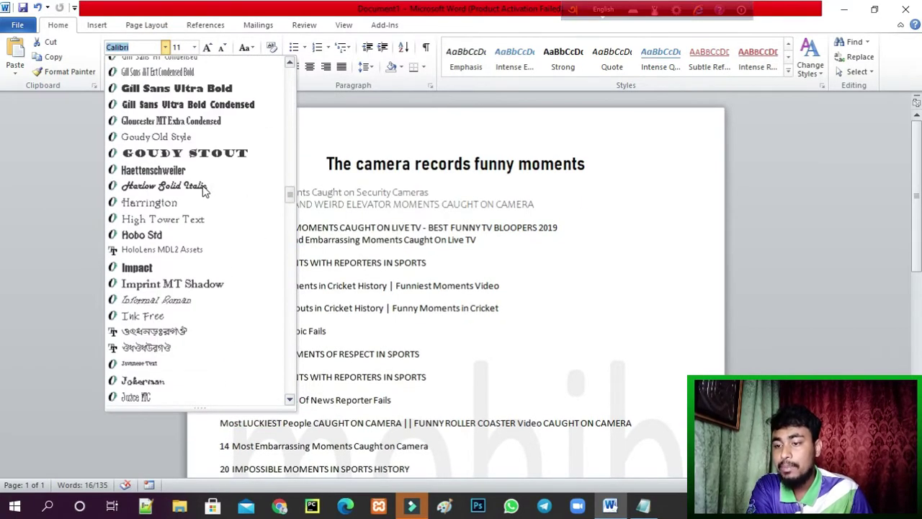
pyautogui.scroll(-5, 200, 195)
pyautogui.scroll(-5, 199, 198)
pyautogui.scroll(-5, 199, 200)
pyautogui.scroll(-5, 197, 199)
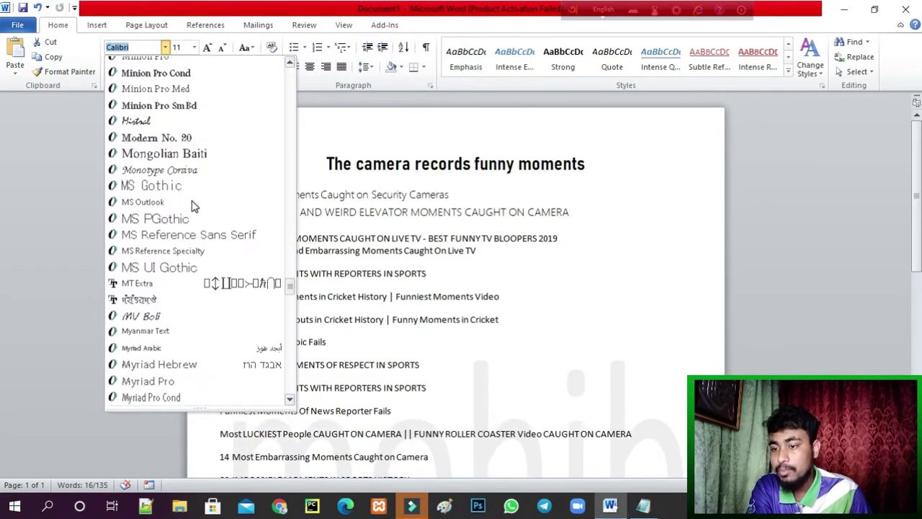
pyautogui.scroll(-5, 193, 204)
pyautogui.scroll(-5, 193, 205)
pyautogui.scroll(-6, 193, 205)
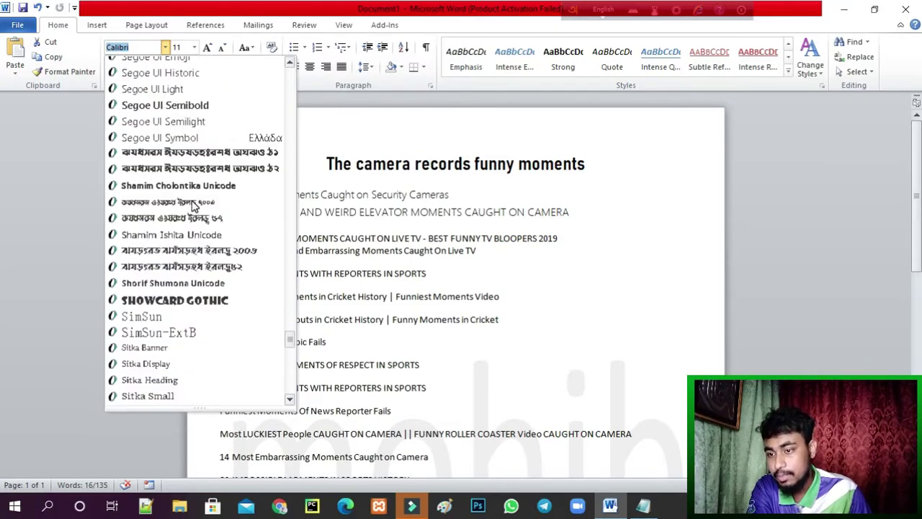
pyautogui.scroll(-1, 193, 207)
pyautogui.scroll(-4, 193, 206)
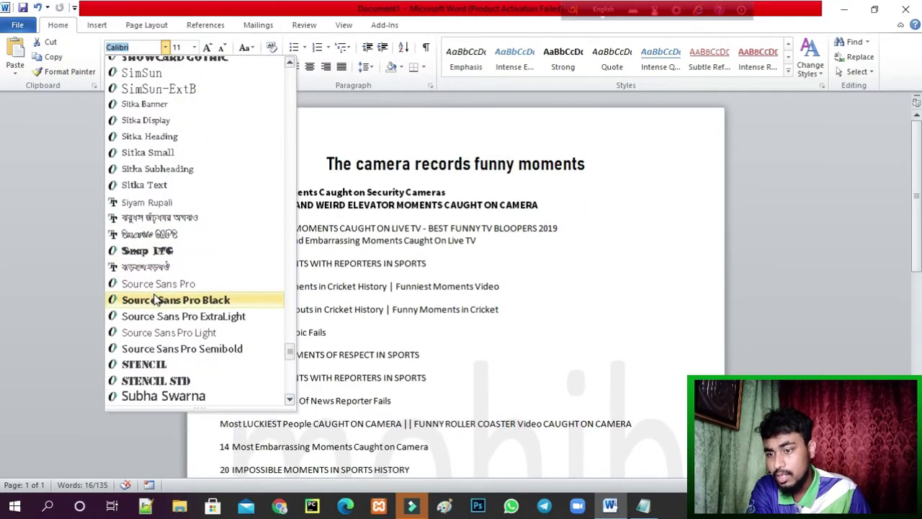
pyautogui.scroll(-5, 178, 289)
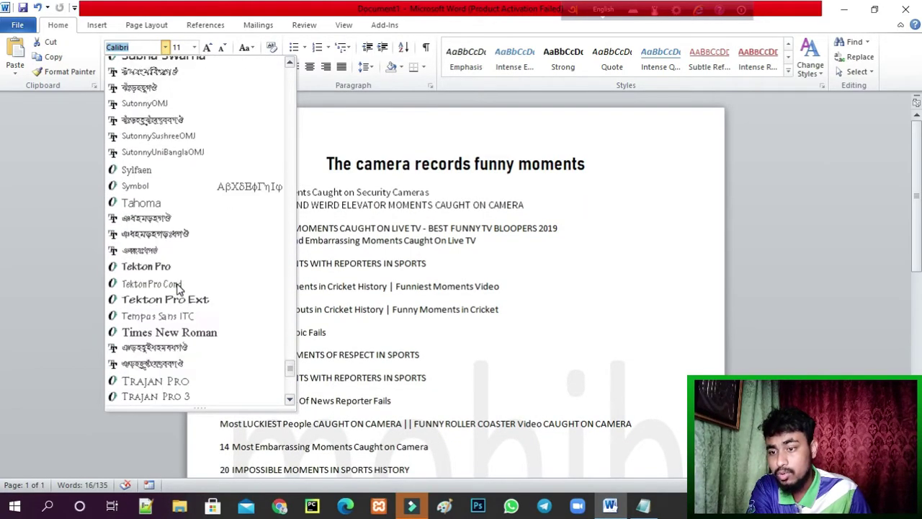
pyautogui.click(200, 333)
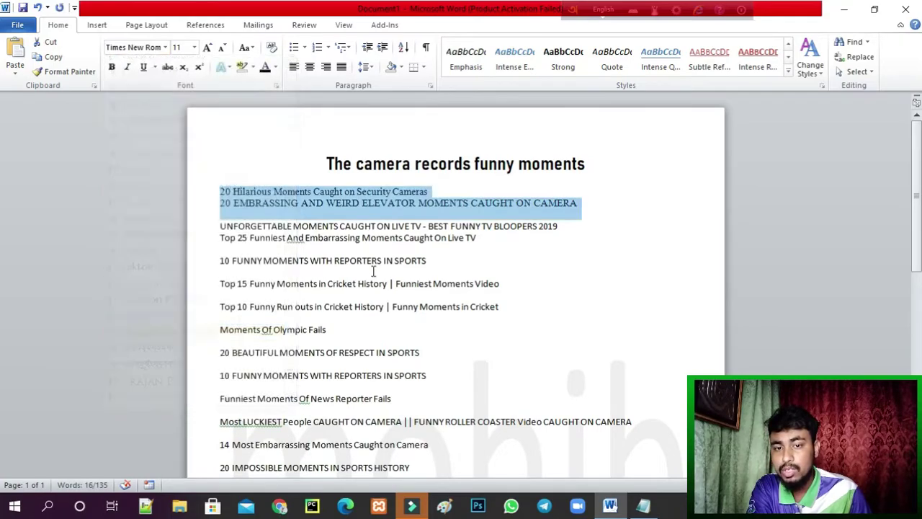
pyautogui.click(444, 204)
# Reselect the first two list titles and change their font to Cambria.
pyautogui.moveTo(606, 206); pyautogui.dragTo(220, 191)
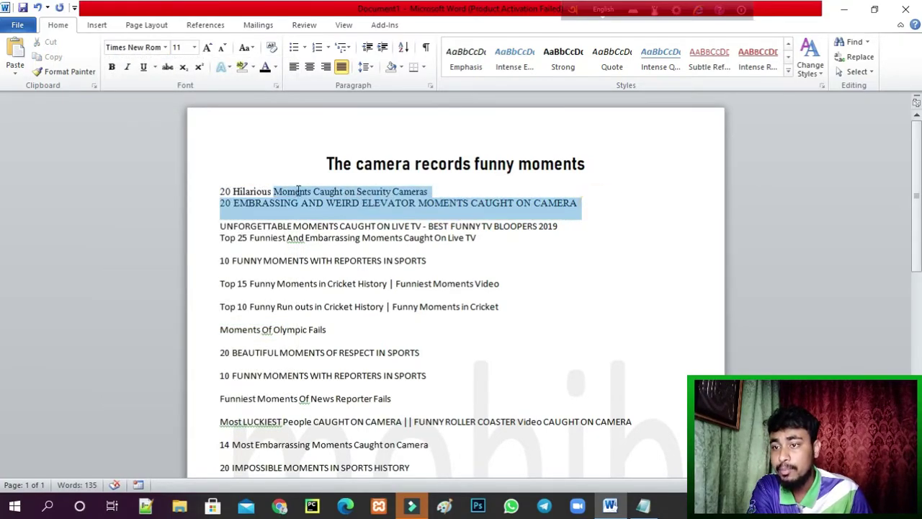
pyautogui.click(166, 47)
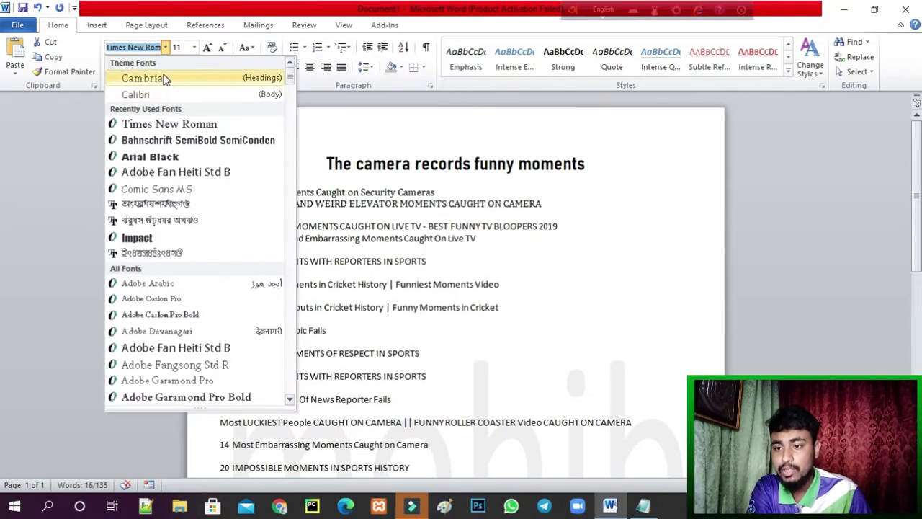
pyautogui.click(165, 79)
pyautogui.click(440, 209)
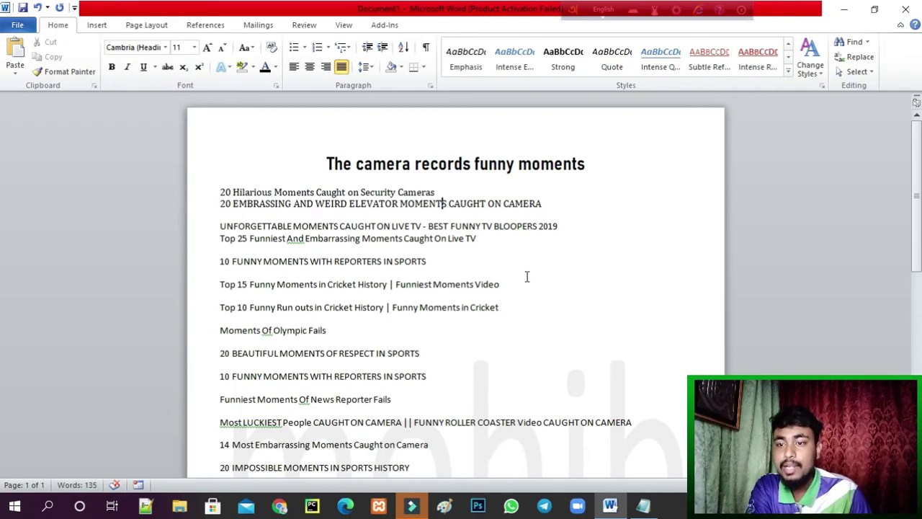
pyautogui.scroll(-1, 527, 275)
pyautogui.scroll(1, 504, 271)
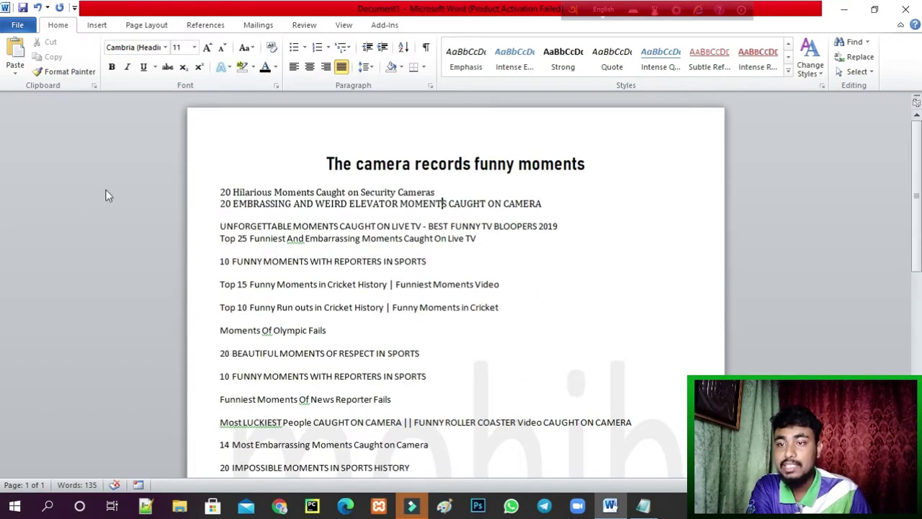
pyautogui.scroll(-2, 422, 337)
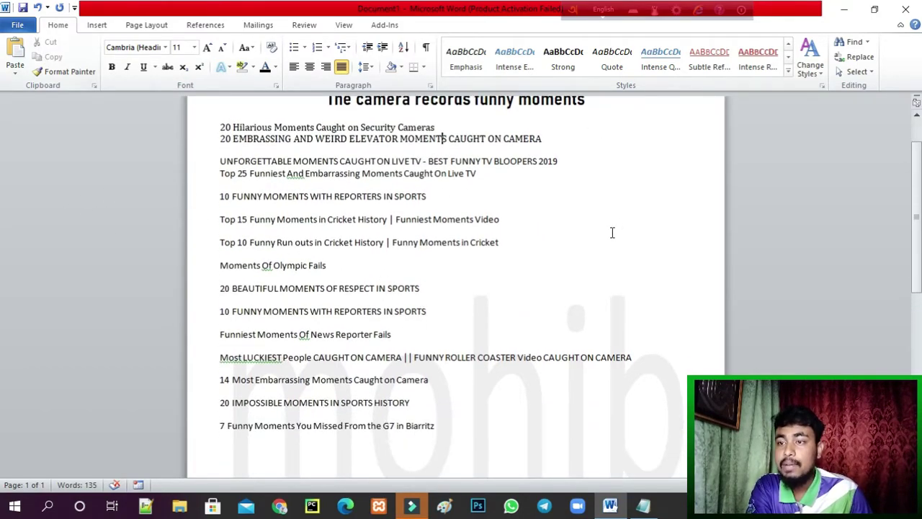
pyautogui.scroll(2, 299, 141)
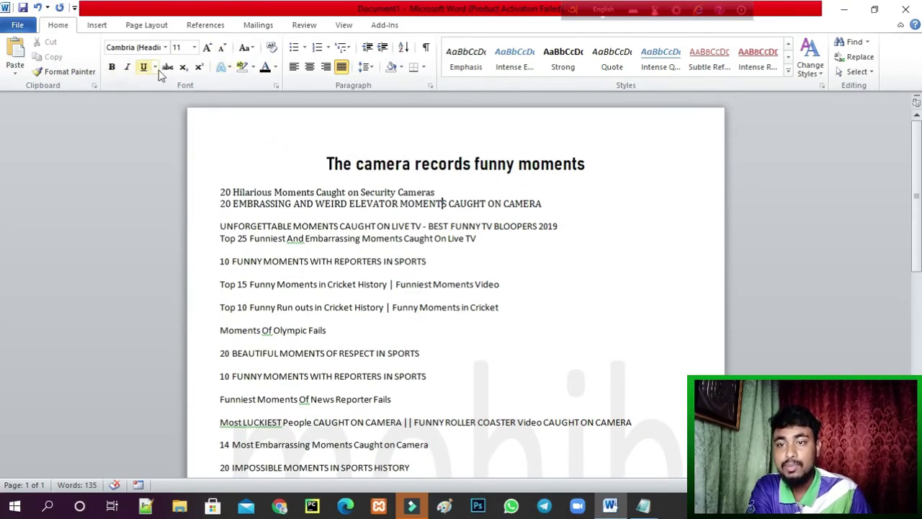